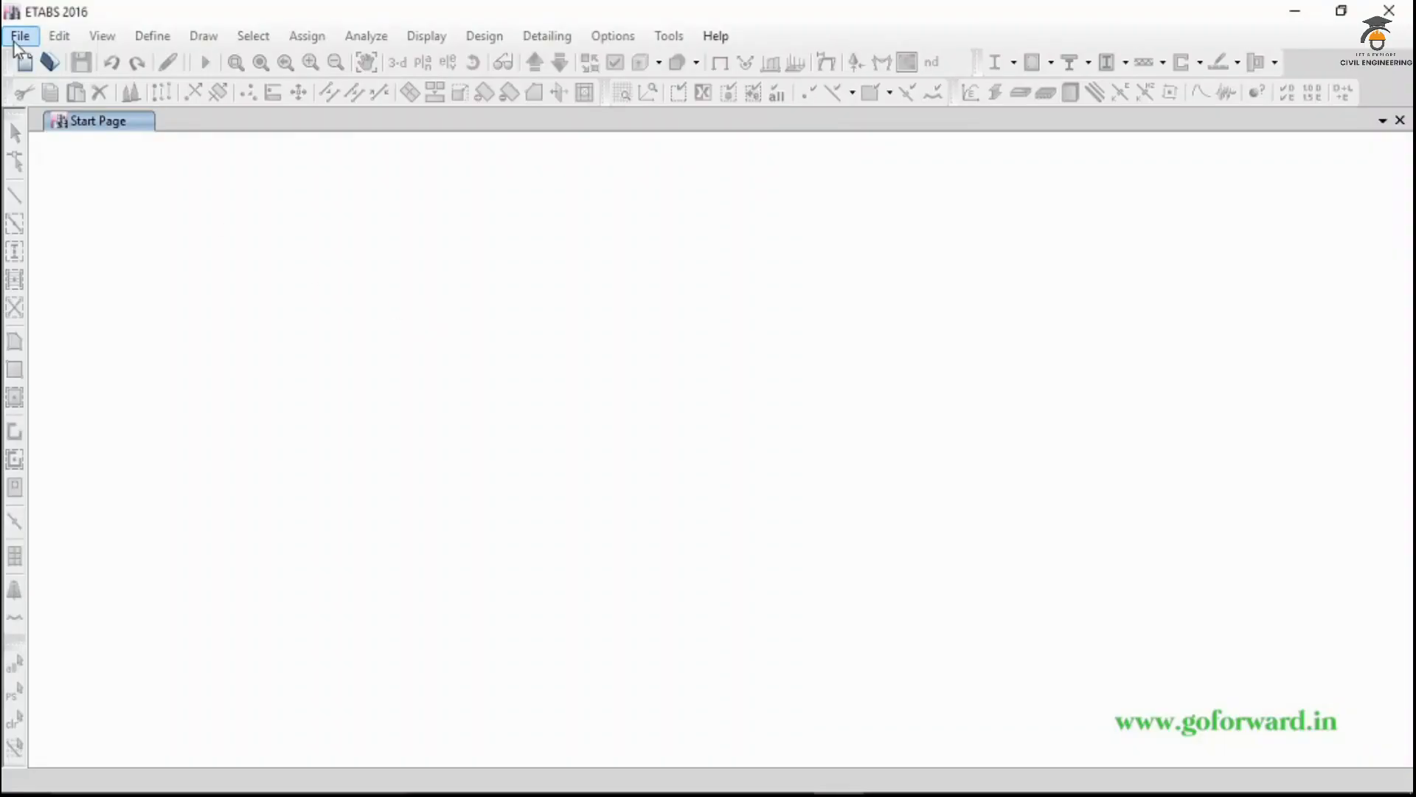
# Start a new model and choose to initialize it with built-in settings
pyautogui.click(19, 36)
pyautogui.click(739, 329)
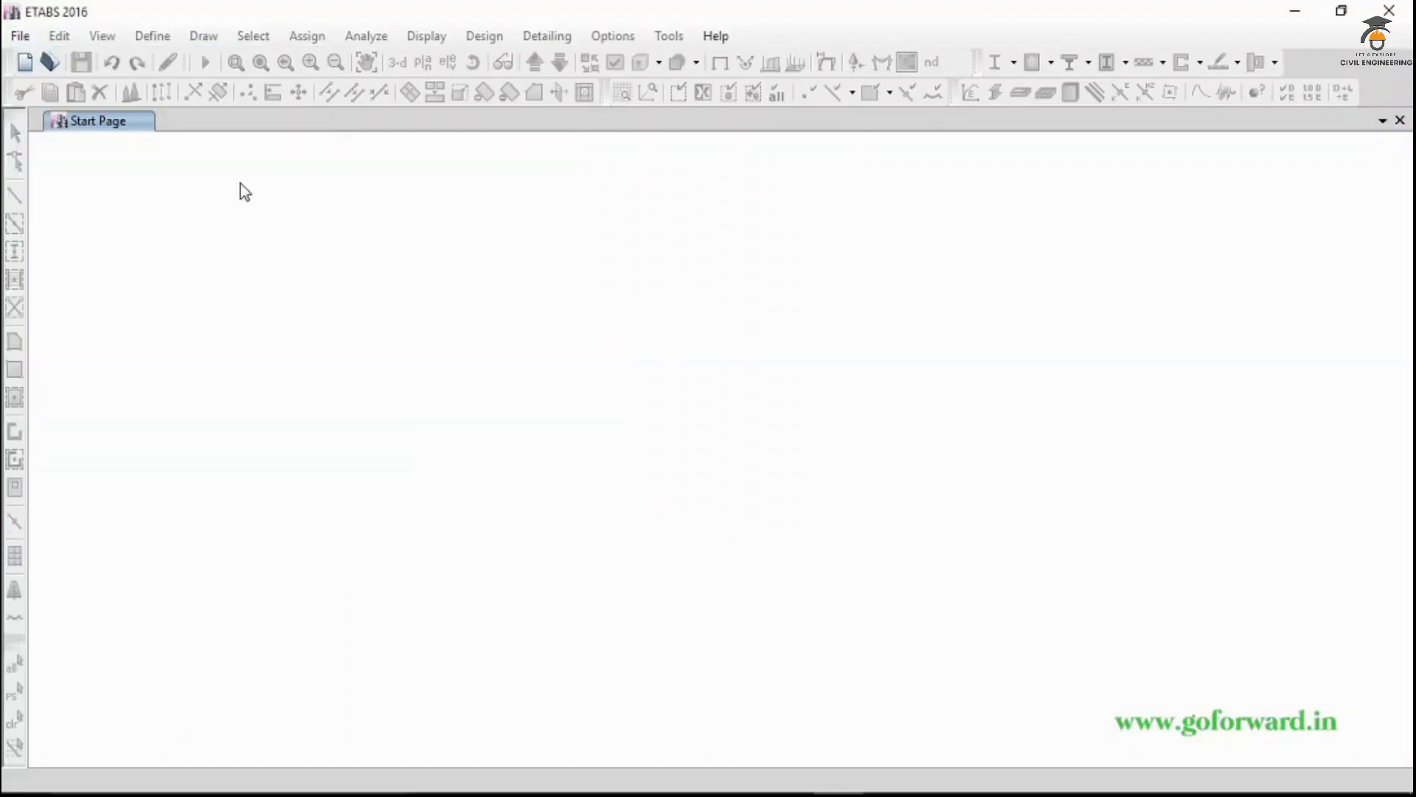
pyautogui.click(24, 64)
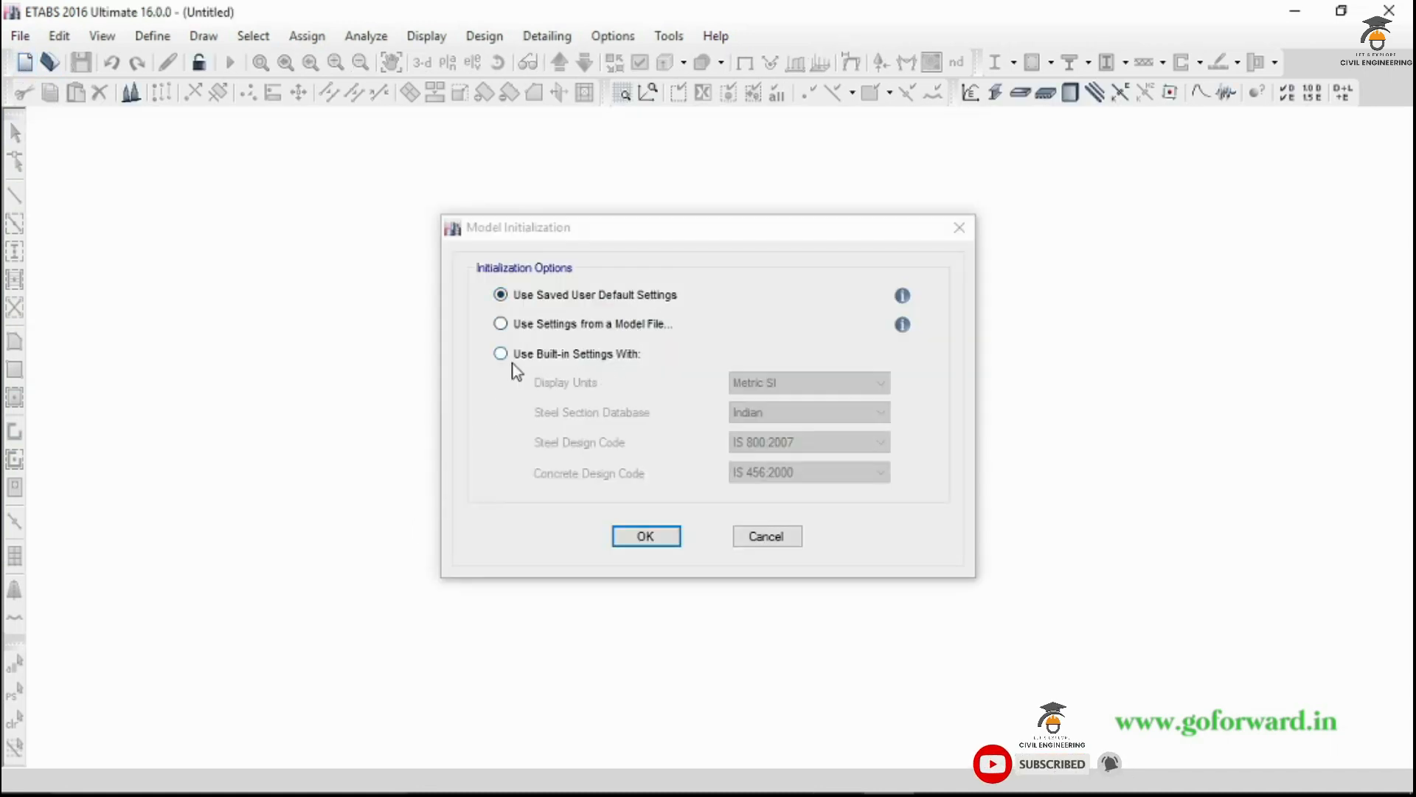
pyautogui.click(561, 356)
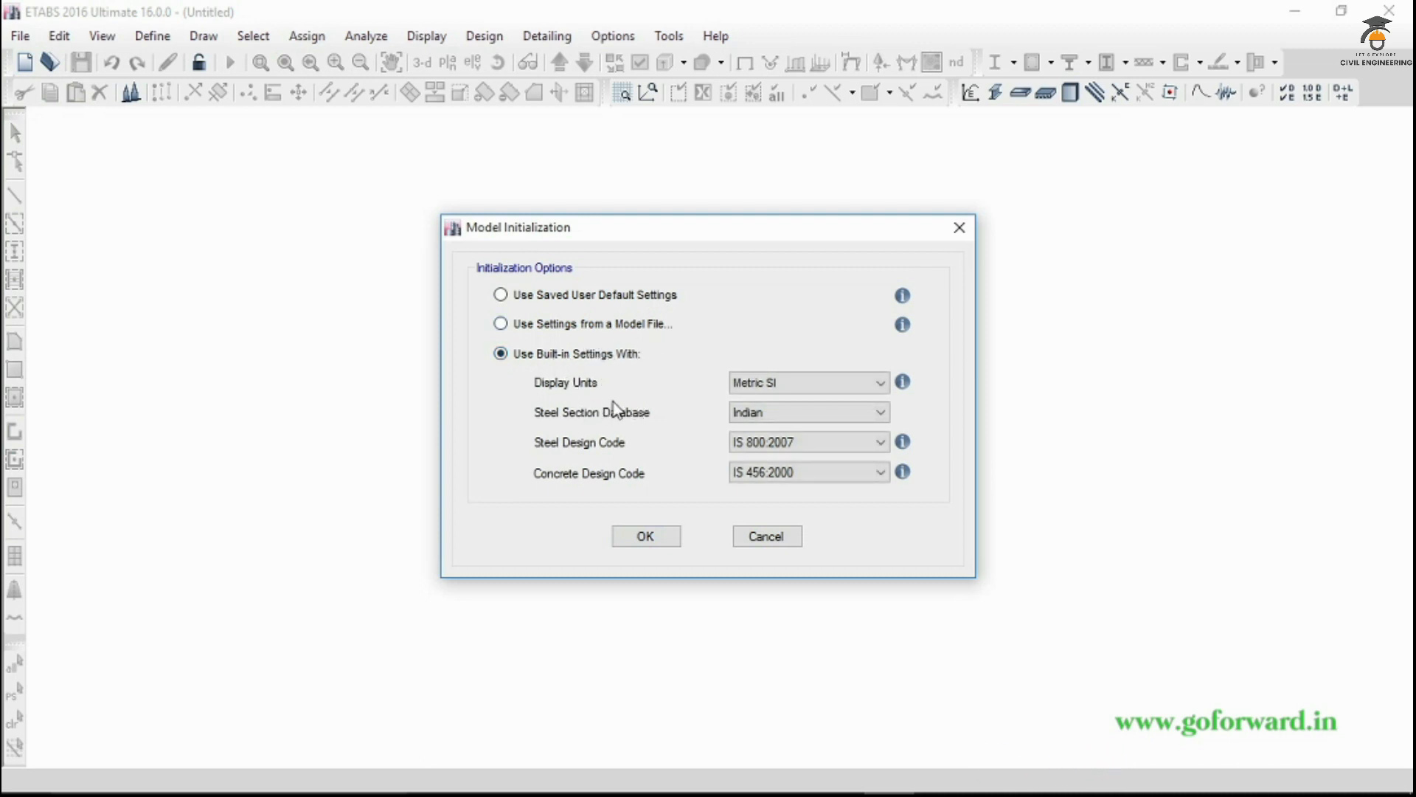
# Initialize the model with Metric SI units, the Indian steel section database, steel code IS 800:2007 and concrete code IS 456:2000
pyautogui.click(829, 391)
pyautogui.click(829, 416)
pyautogui.click(782, 417)
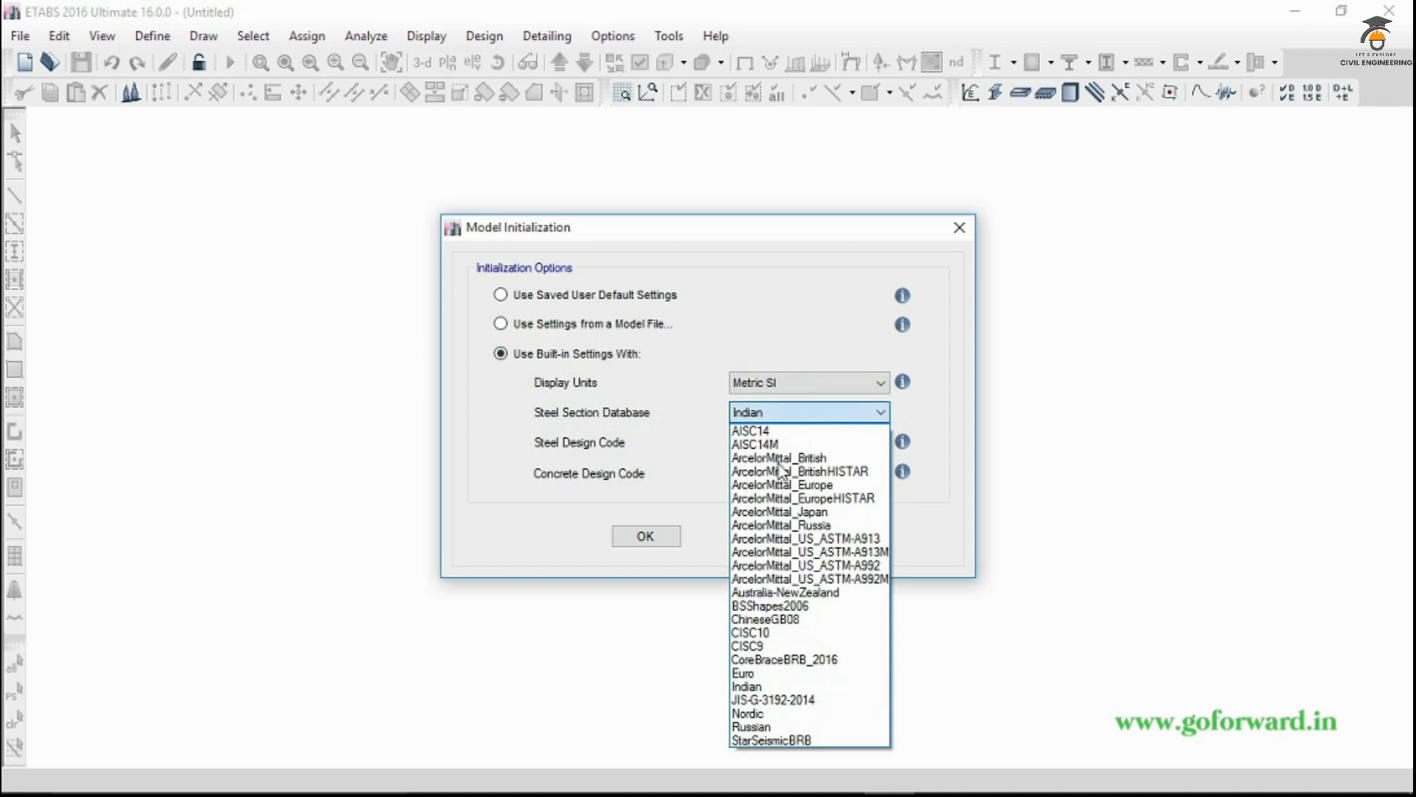
pyautogui.click(797, 687)
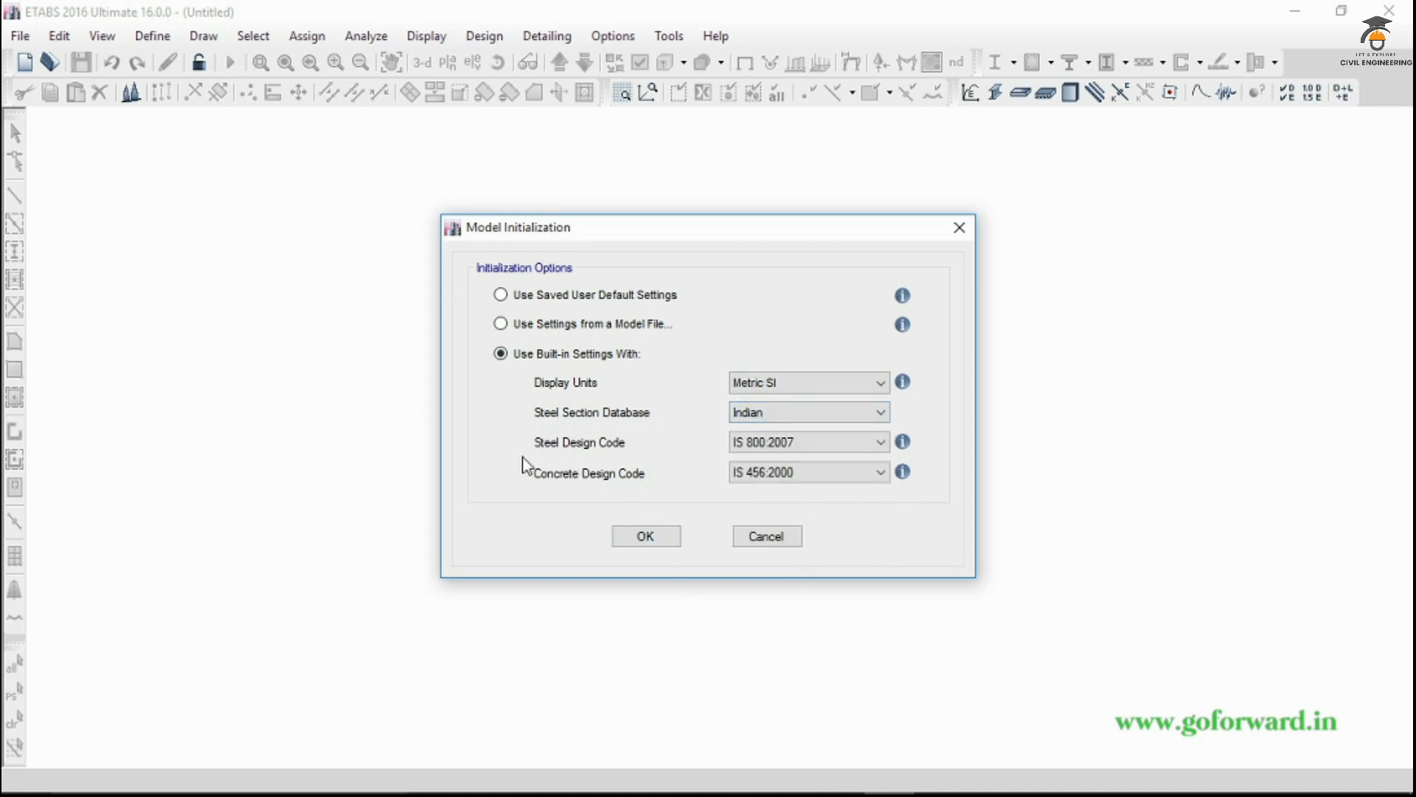
pyautogui.click(815, 446)
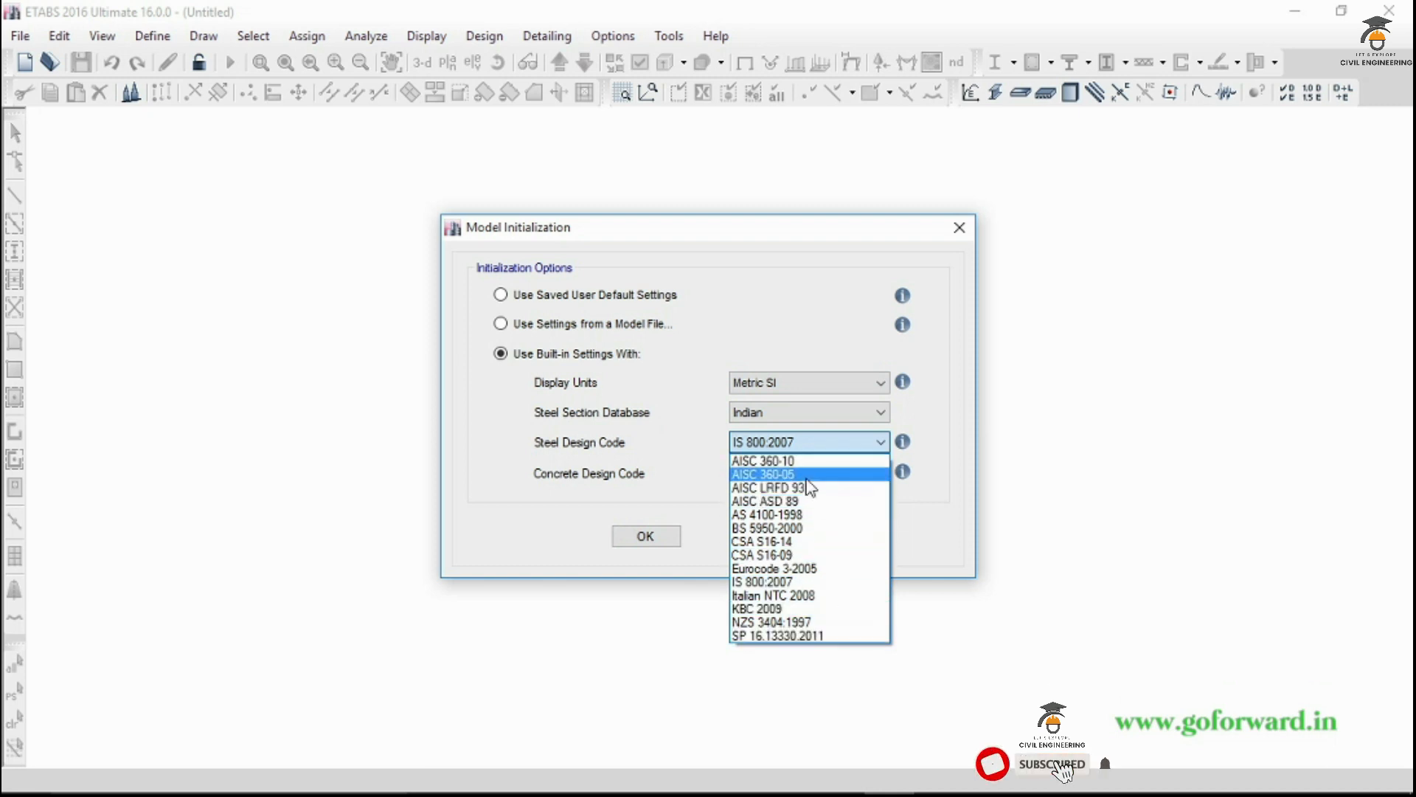
pyautogui.click(801, 584)
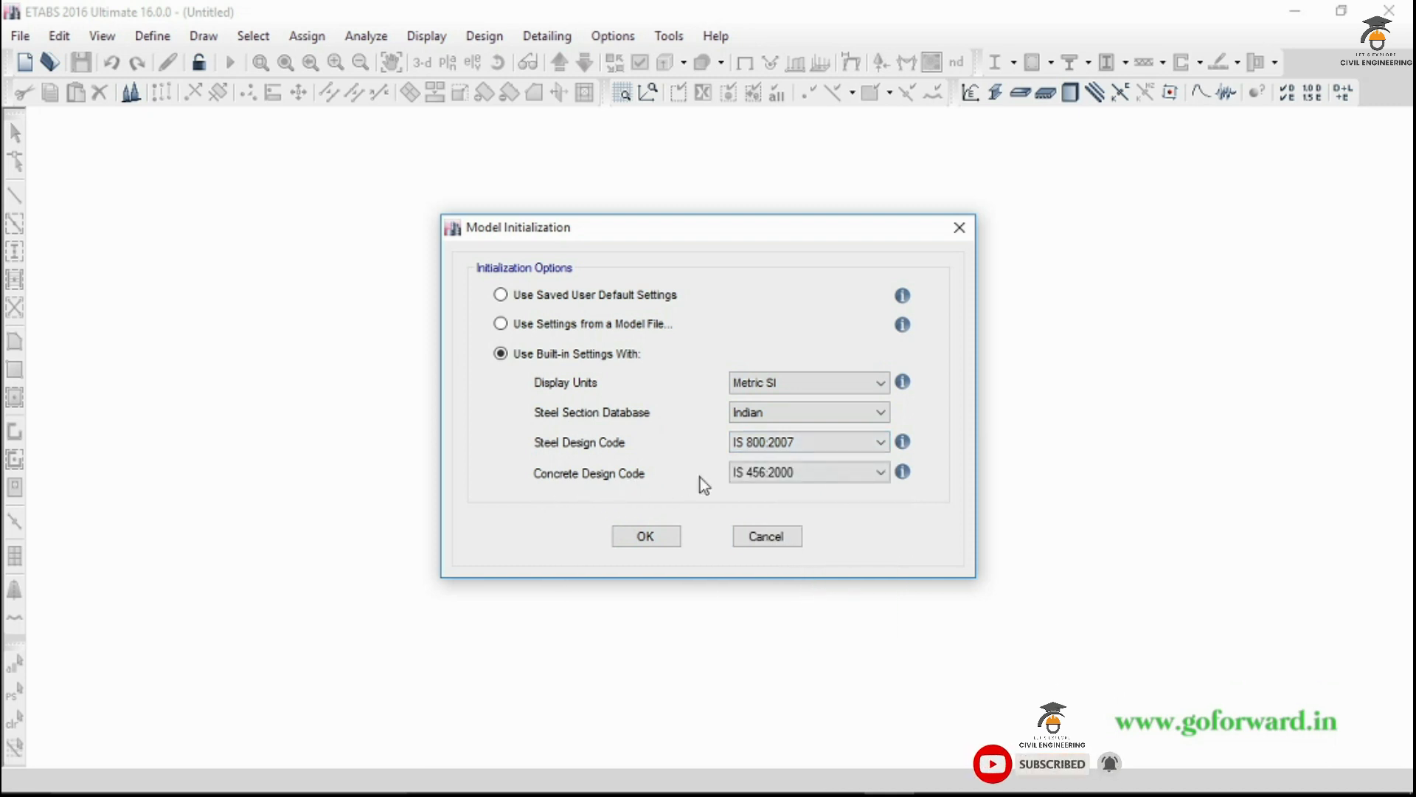
pyautogui.click(784, 472)
pyautogui.click(789, 627)
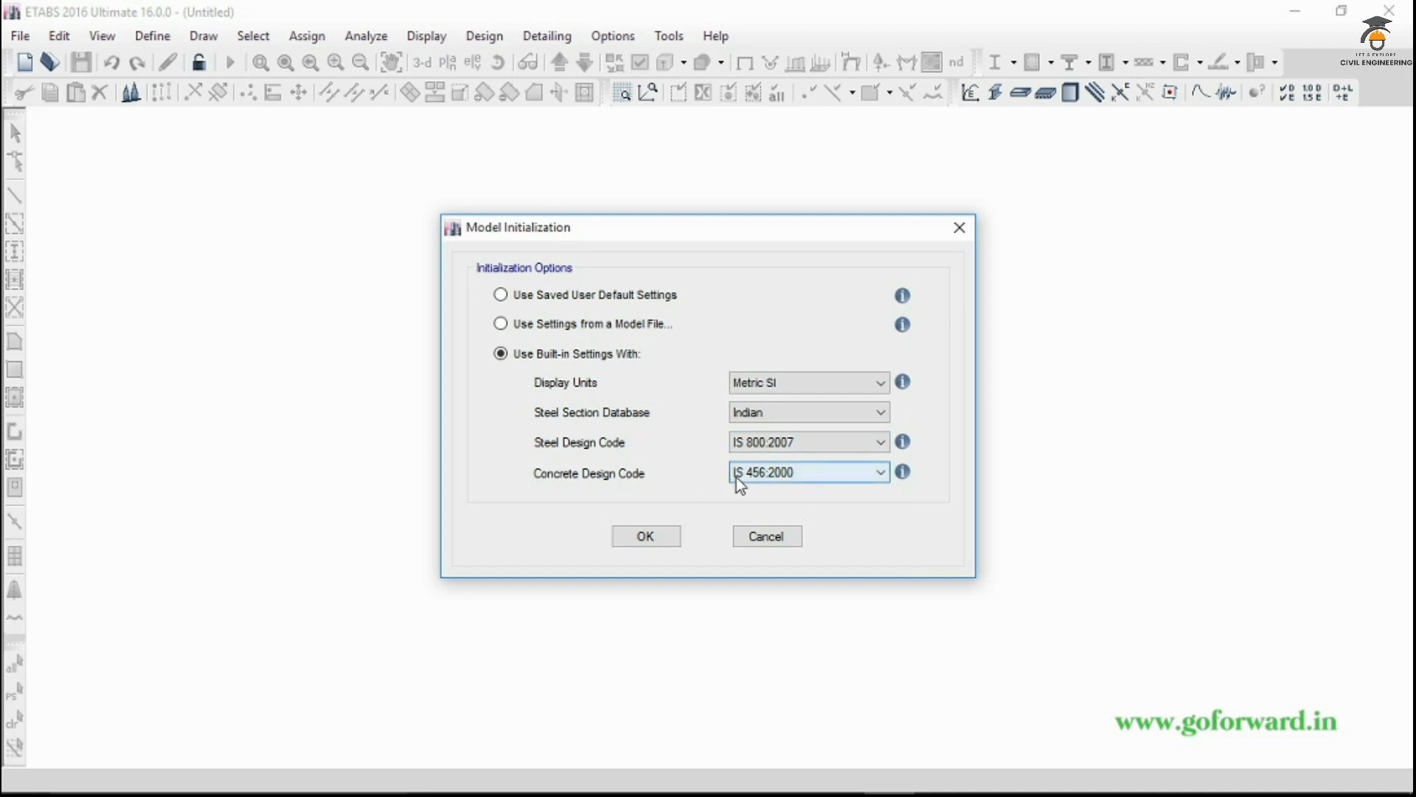
pyautogui.click(649, 540)
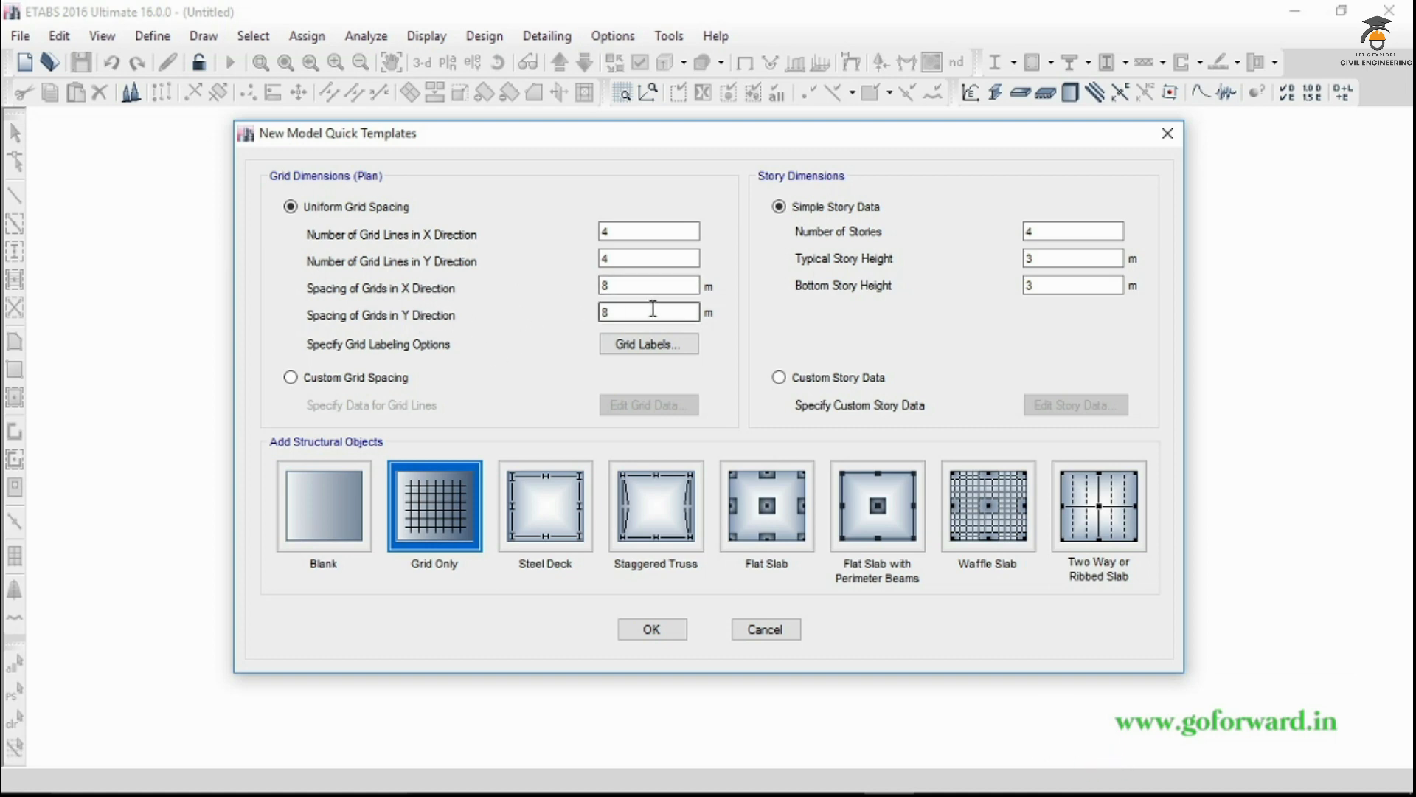
# Switch the plan grid to custom spacing and delete X grid line D from the grid data
pyautogui.click(342, 379)
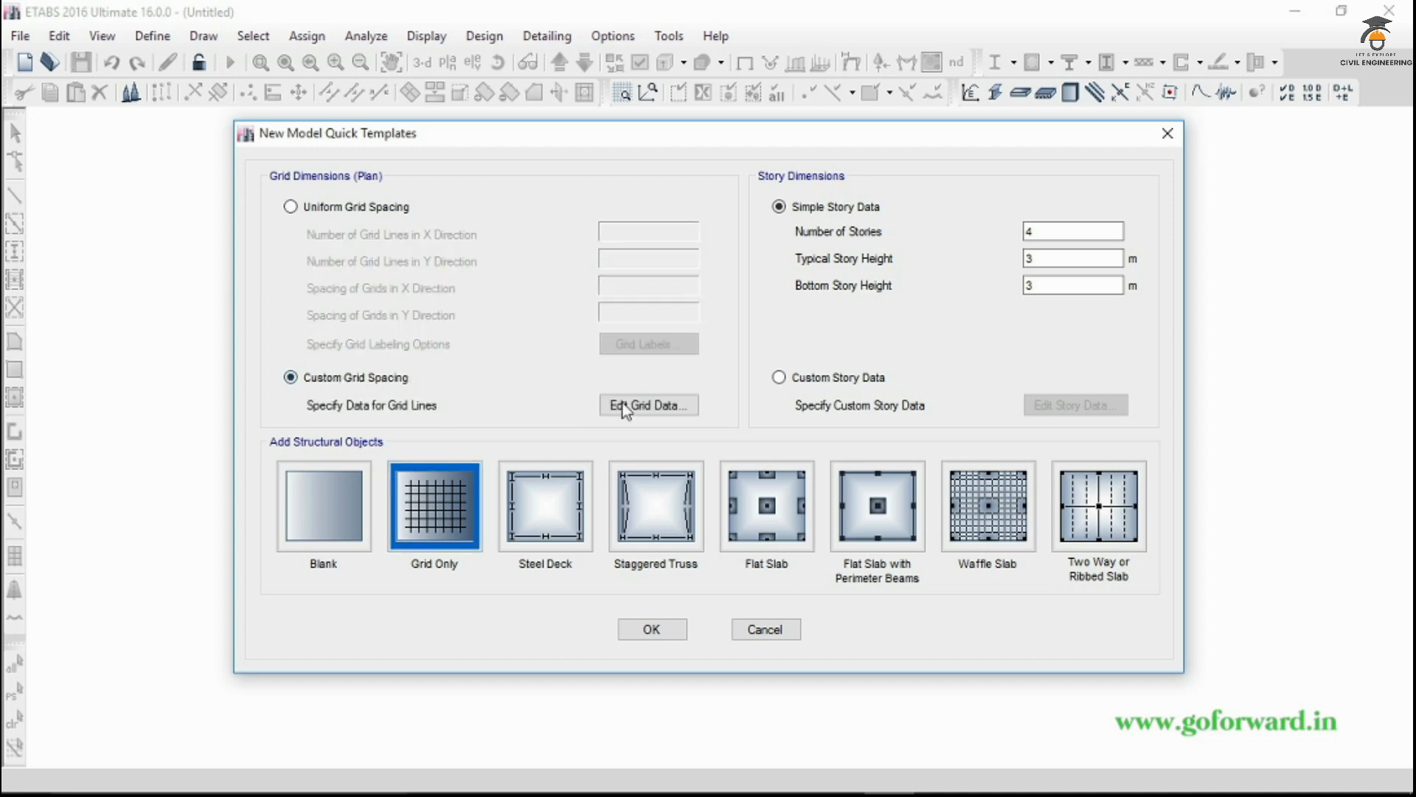
pyautogui.click(660, 410)
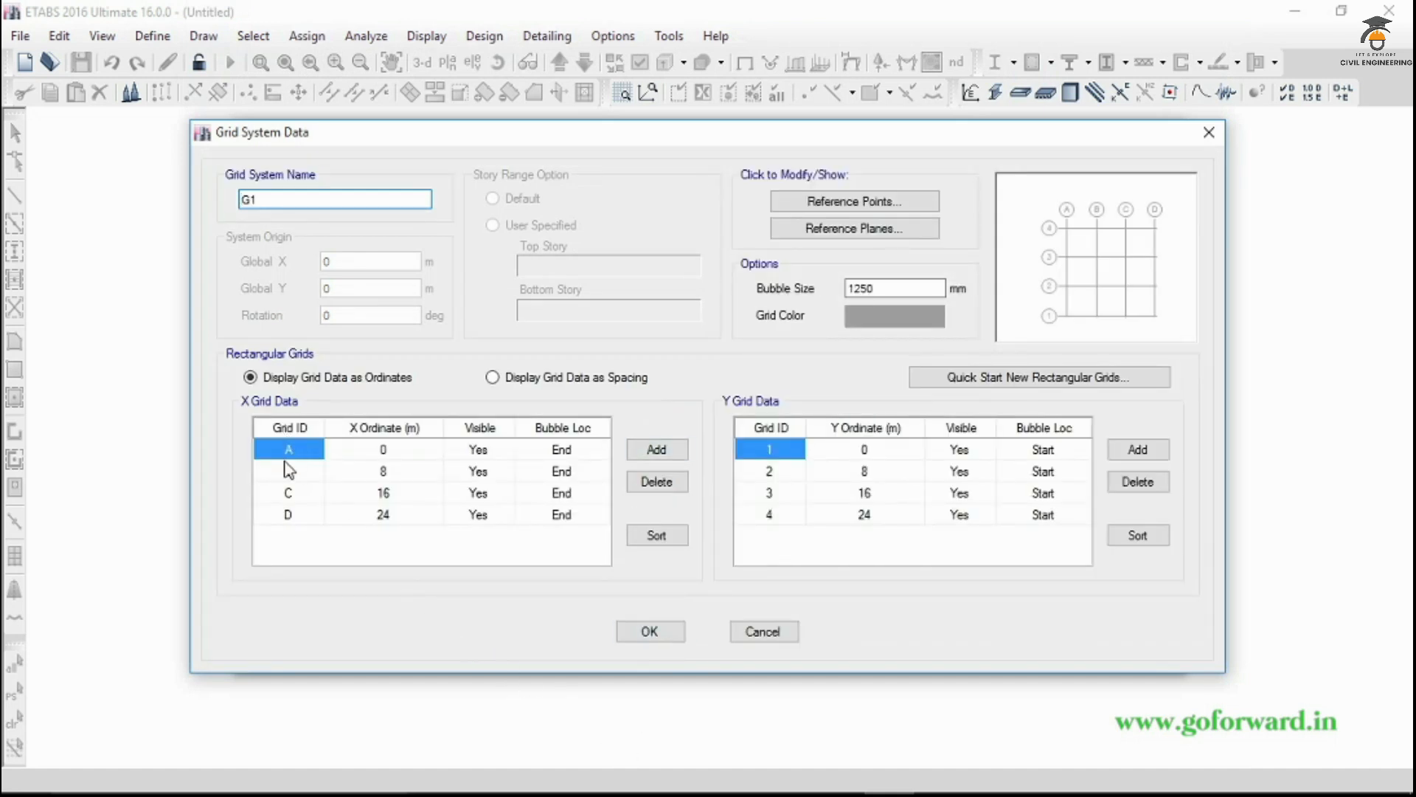
pyautogui.click(311, 516)
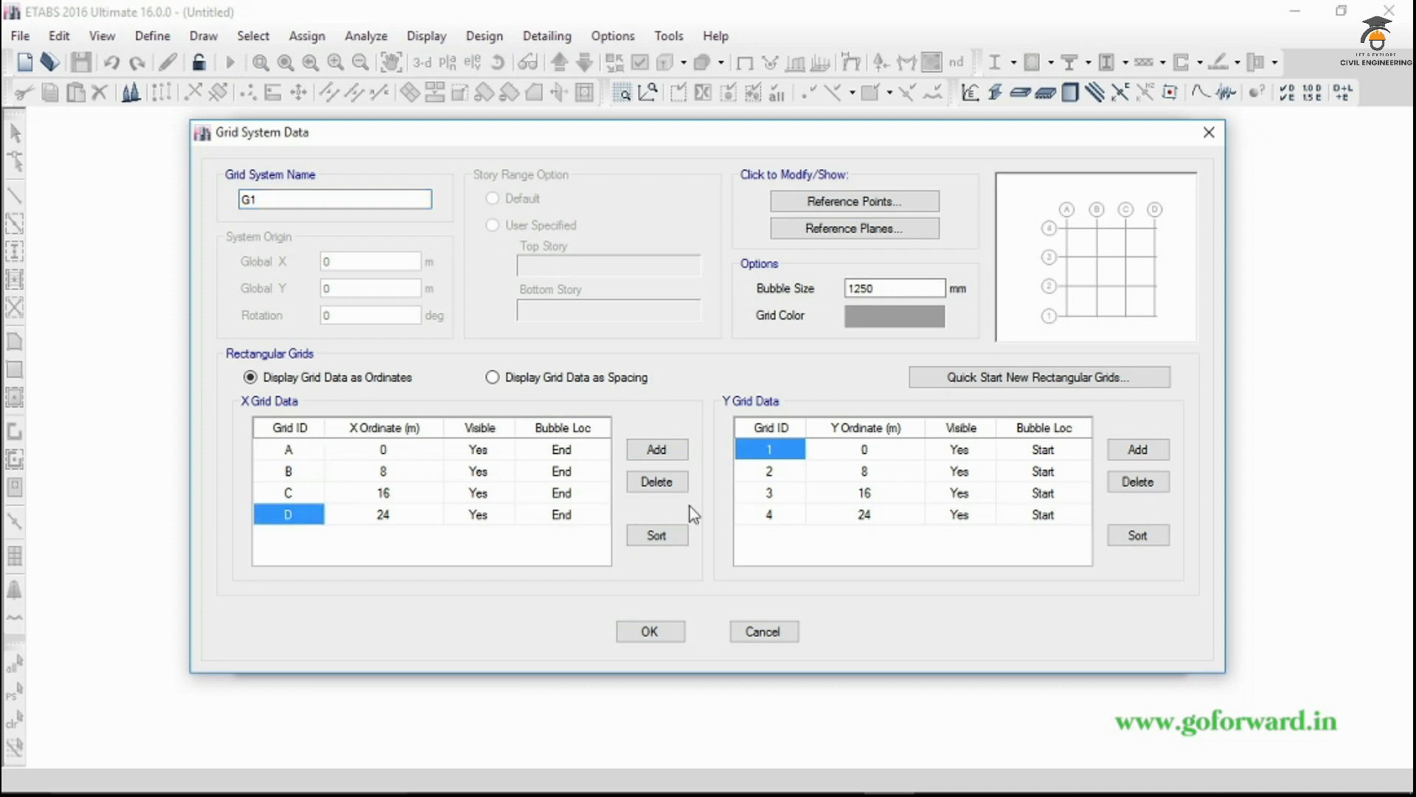
pyautogui.click(667, 486)
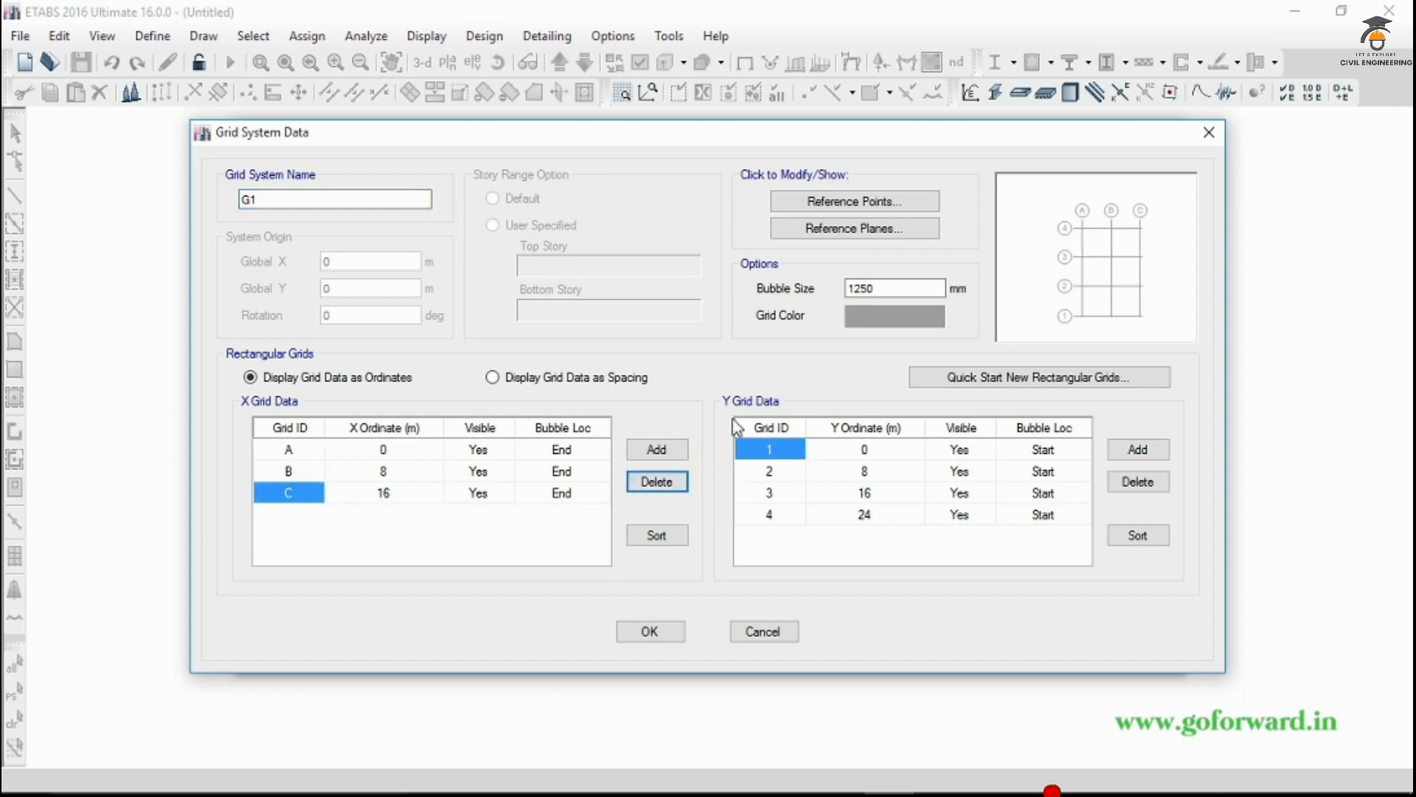
pyautogui.click(781, 516)
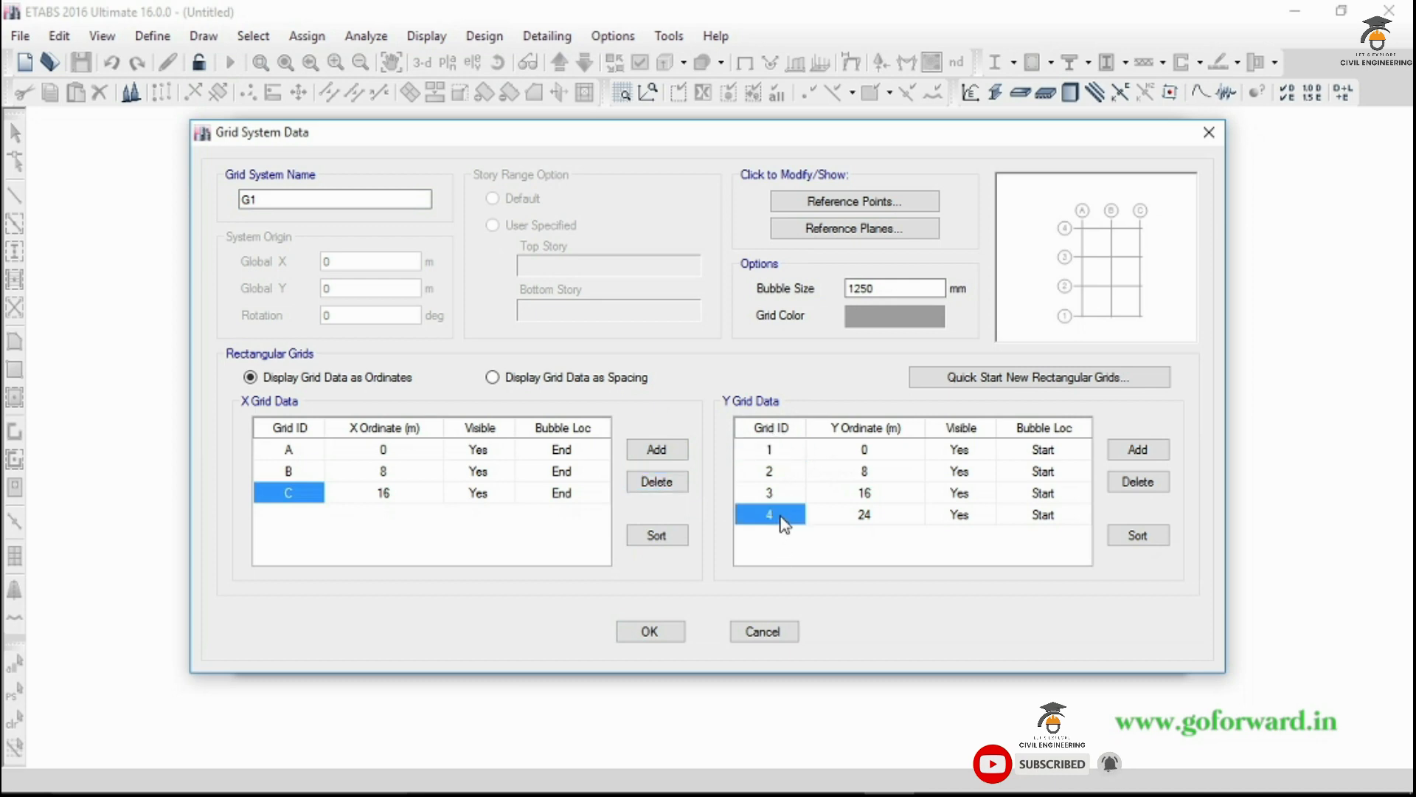
pyautogui.click(1151, 456)
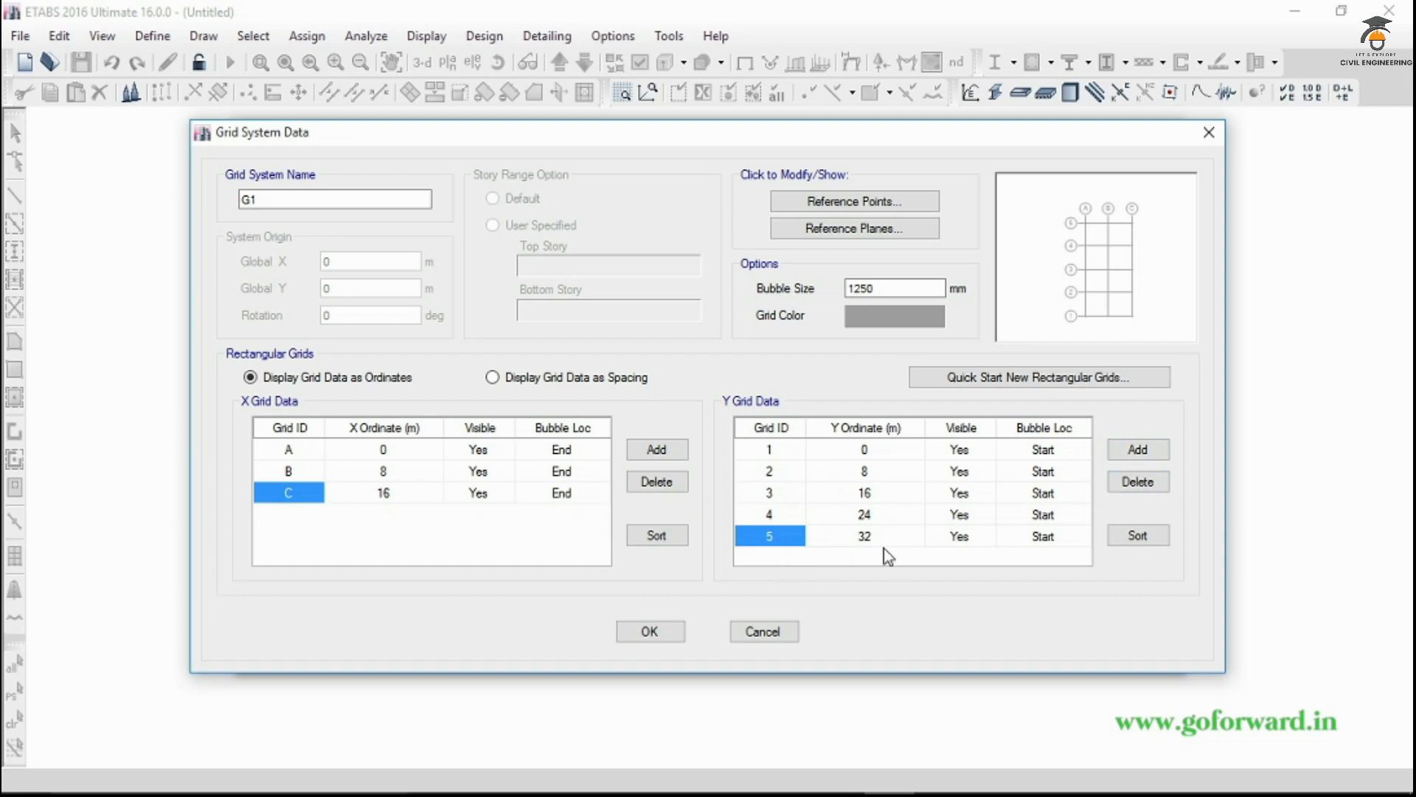
pyautogui.click(1114, 481)
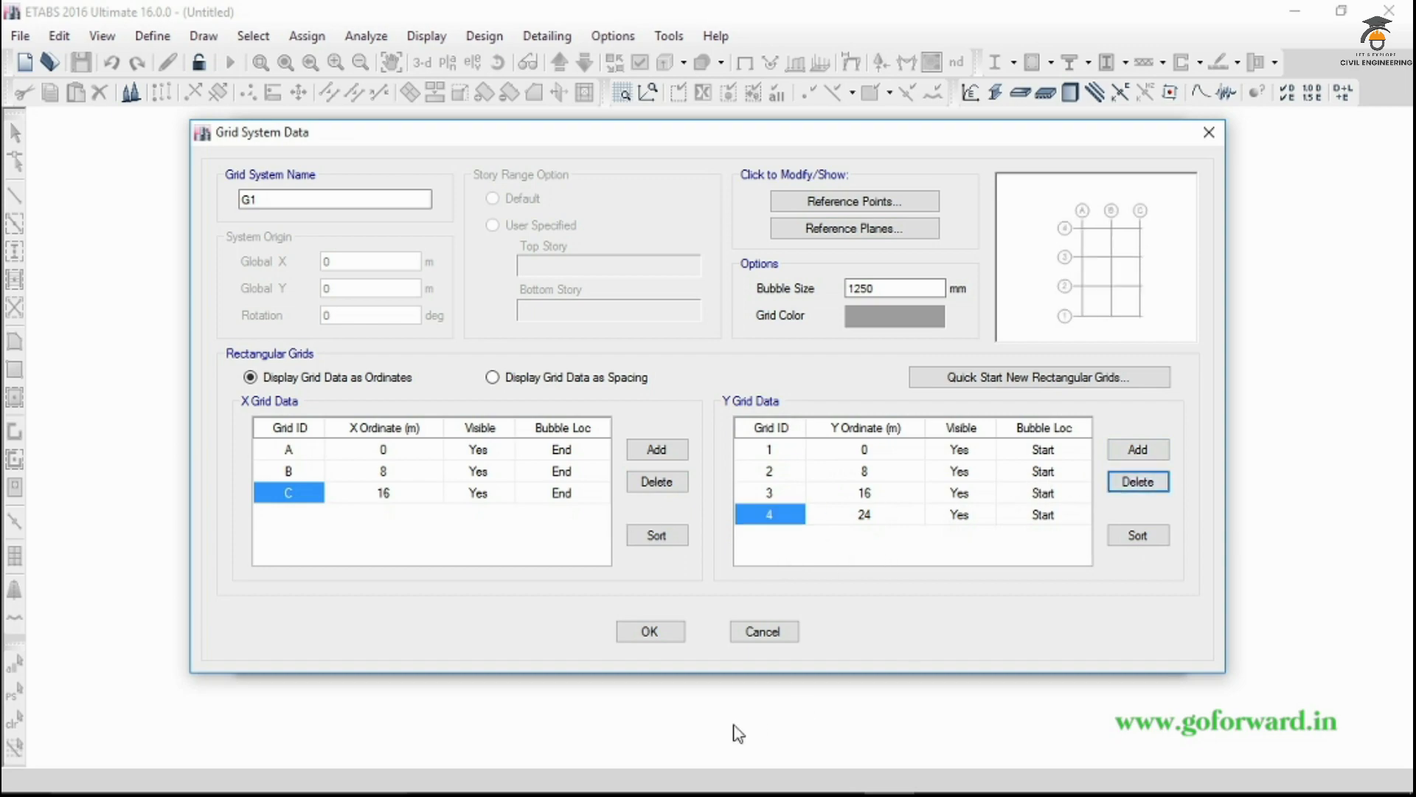
pyautogui.click(838, 781)
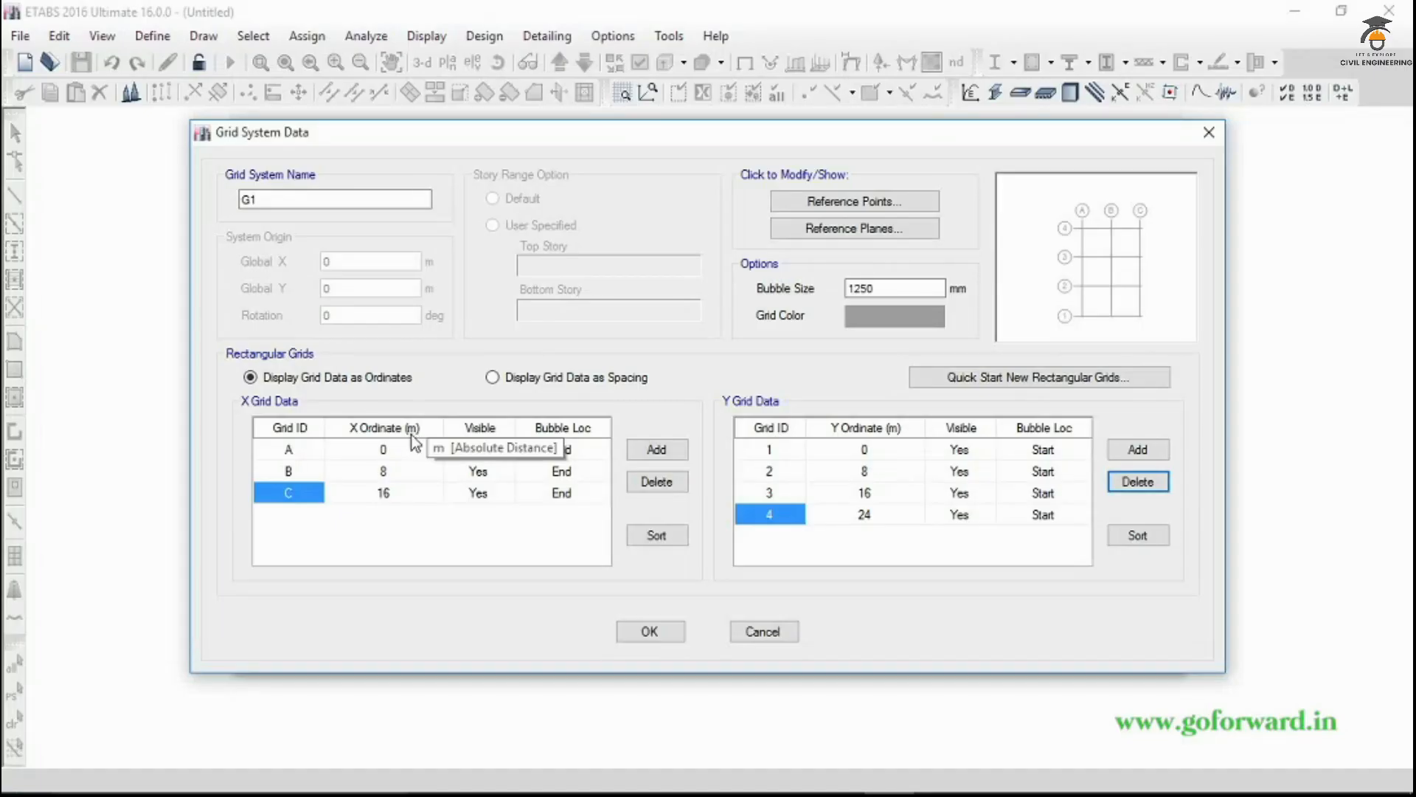
# Set the X ordinates of grid line B to 5.355 m and grid line C to 5.355+5.345 m
pyautogui.click(412, 452)
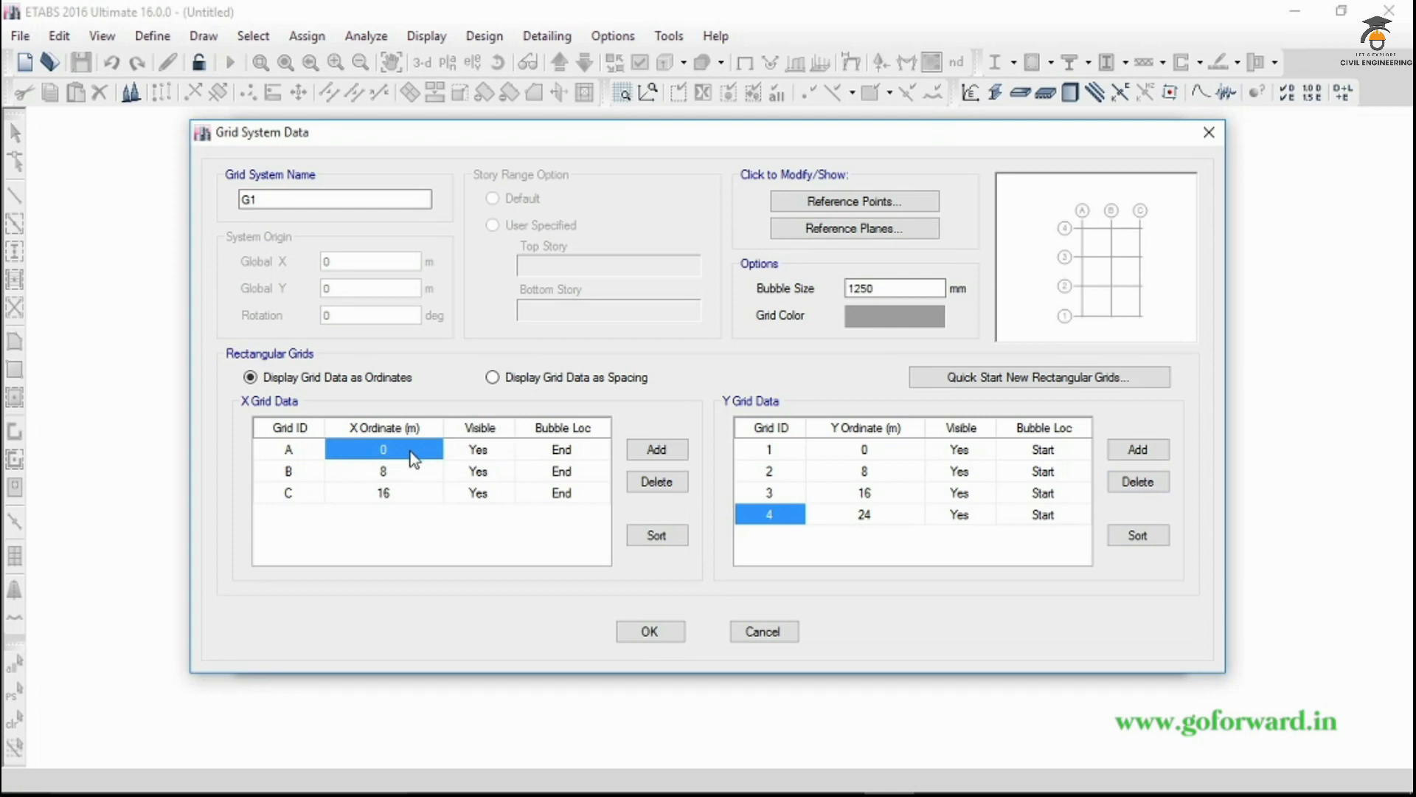
pyautogui.click(405, 472)
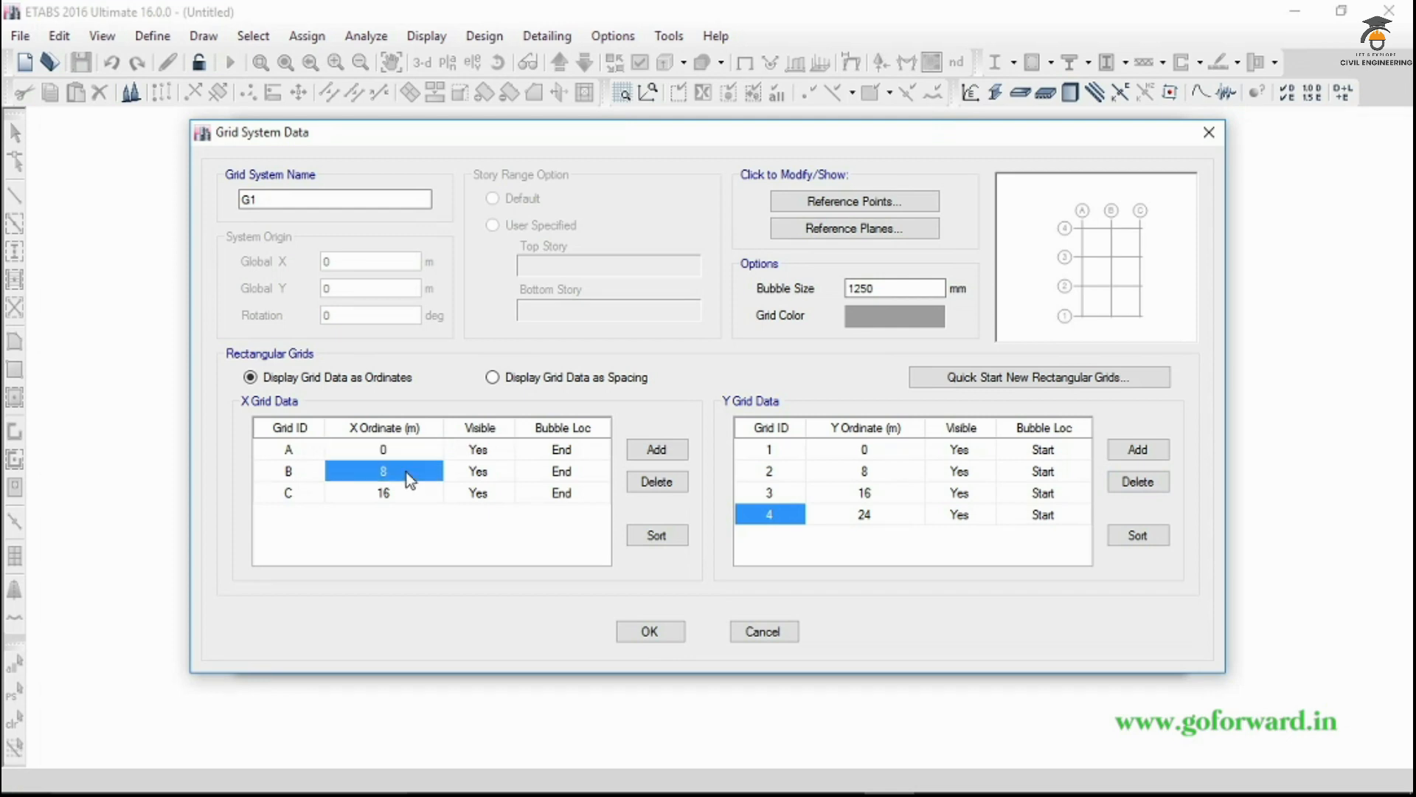
pyautogui.click(408, 472)
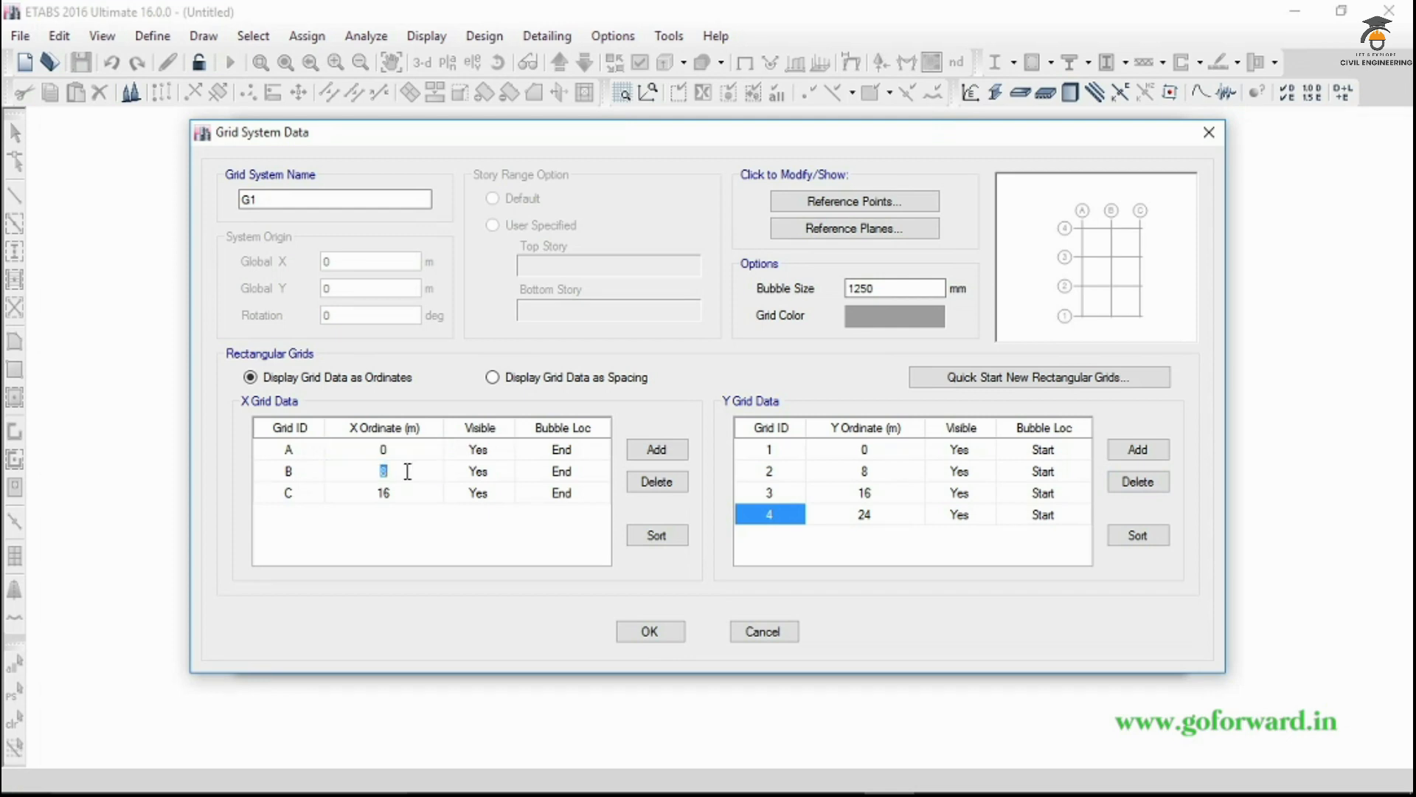
pyautogui.write('5.355')
pyautogui.click(425, 498)
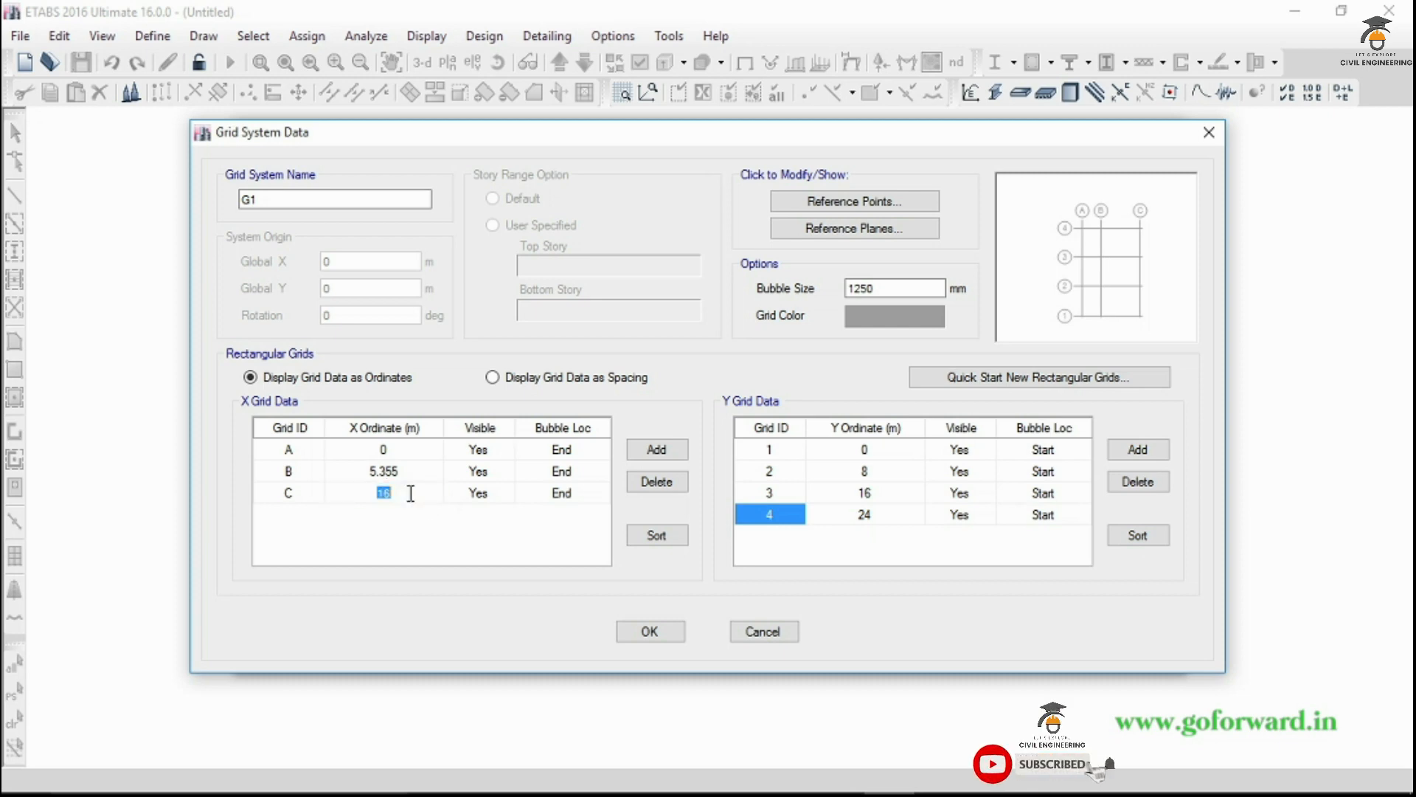
pyautogui.write('5.355+')
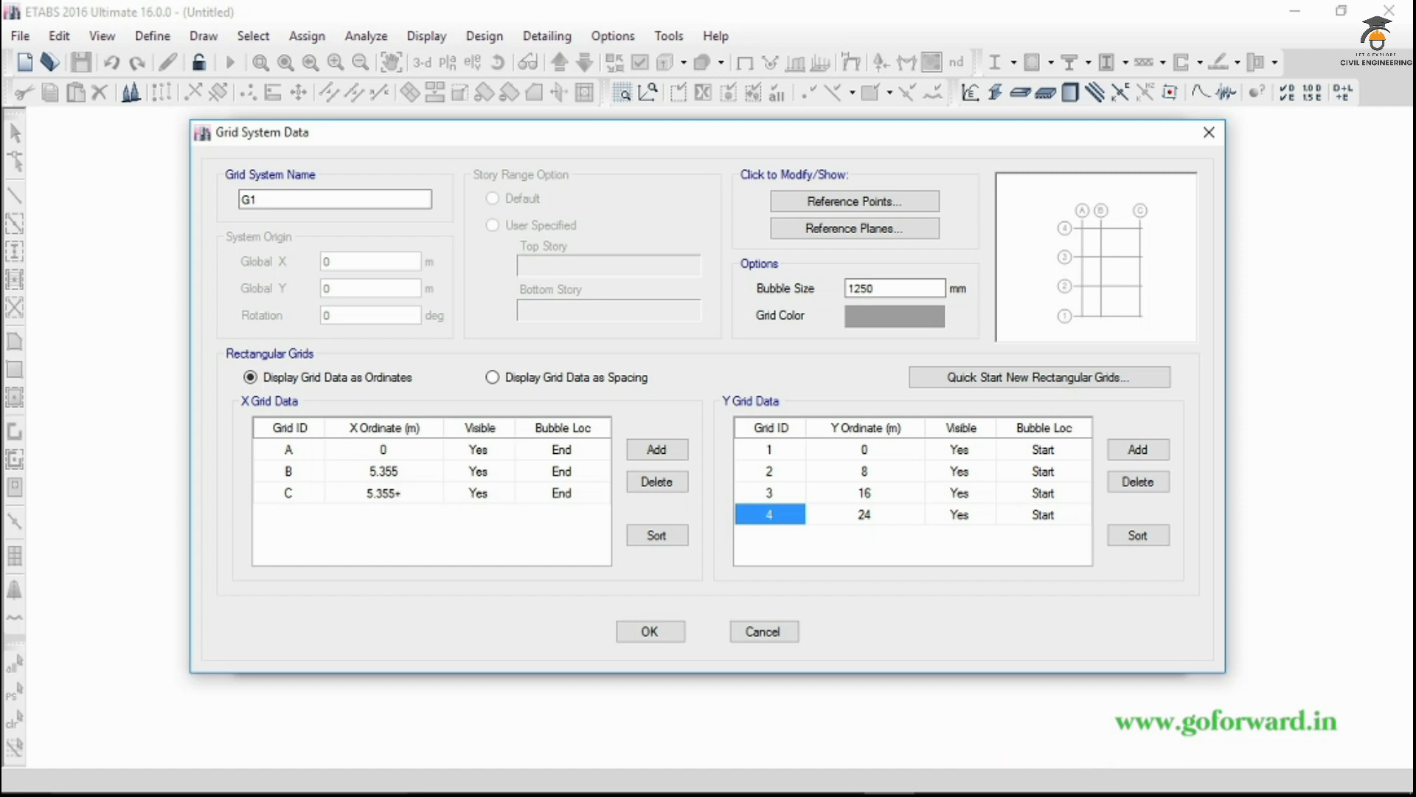
pyautogui.write('5.345')
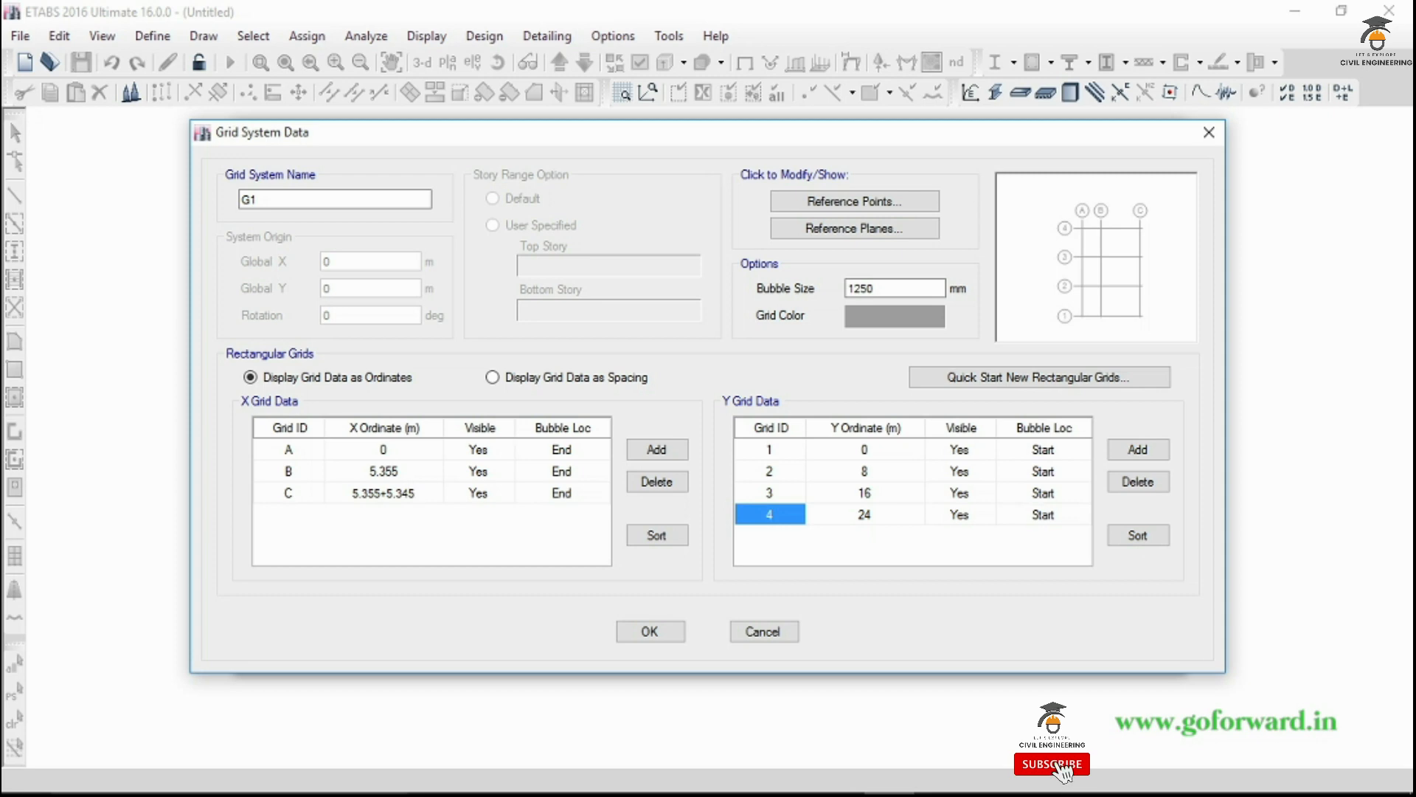
pyautogui.click(411, 496)
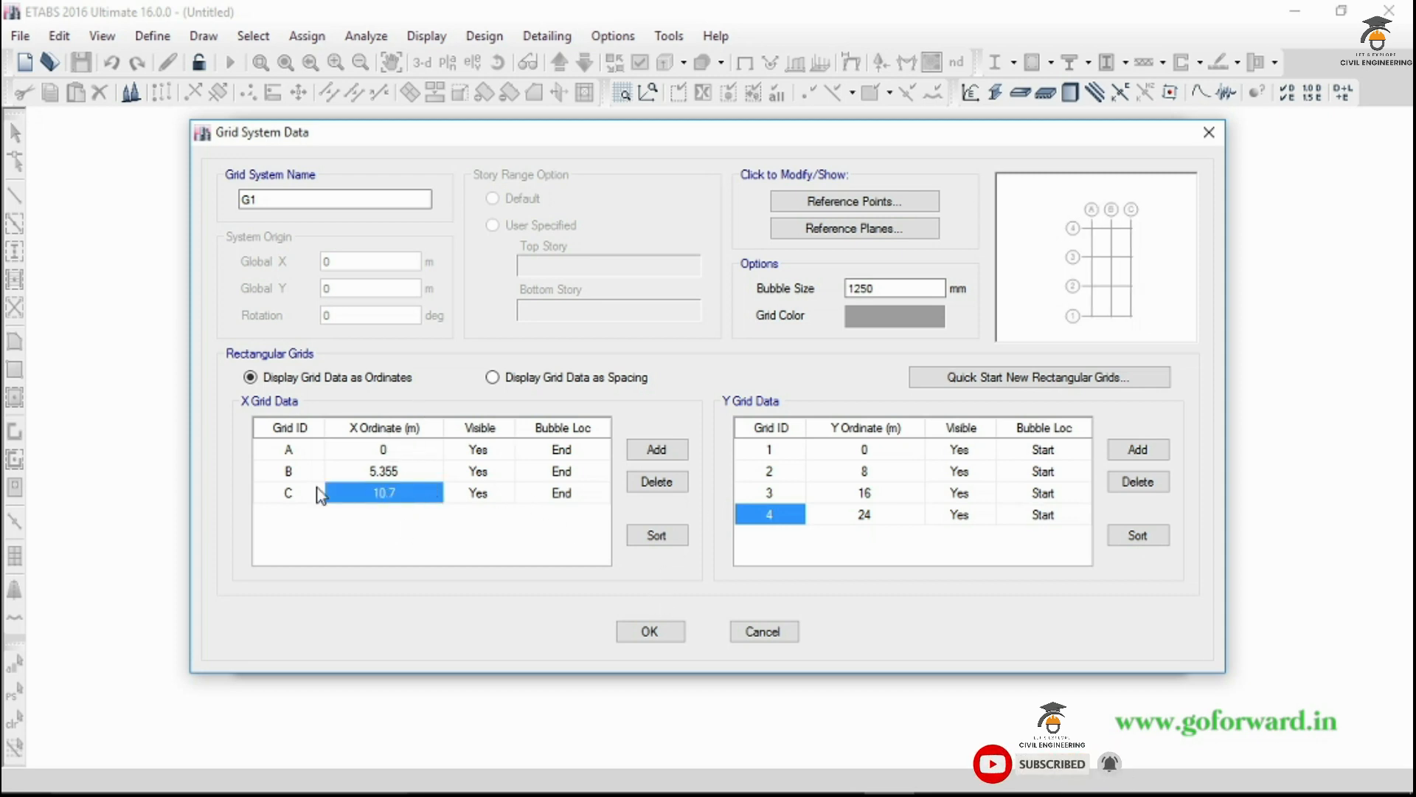
# Set the Y ordinates of grid line 2 to 3.805 m and grid line 3 to 3.805+3.3 m
pyautogui.click(874, 473)
pyautogui.click(877, 472)
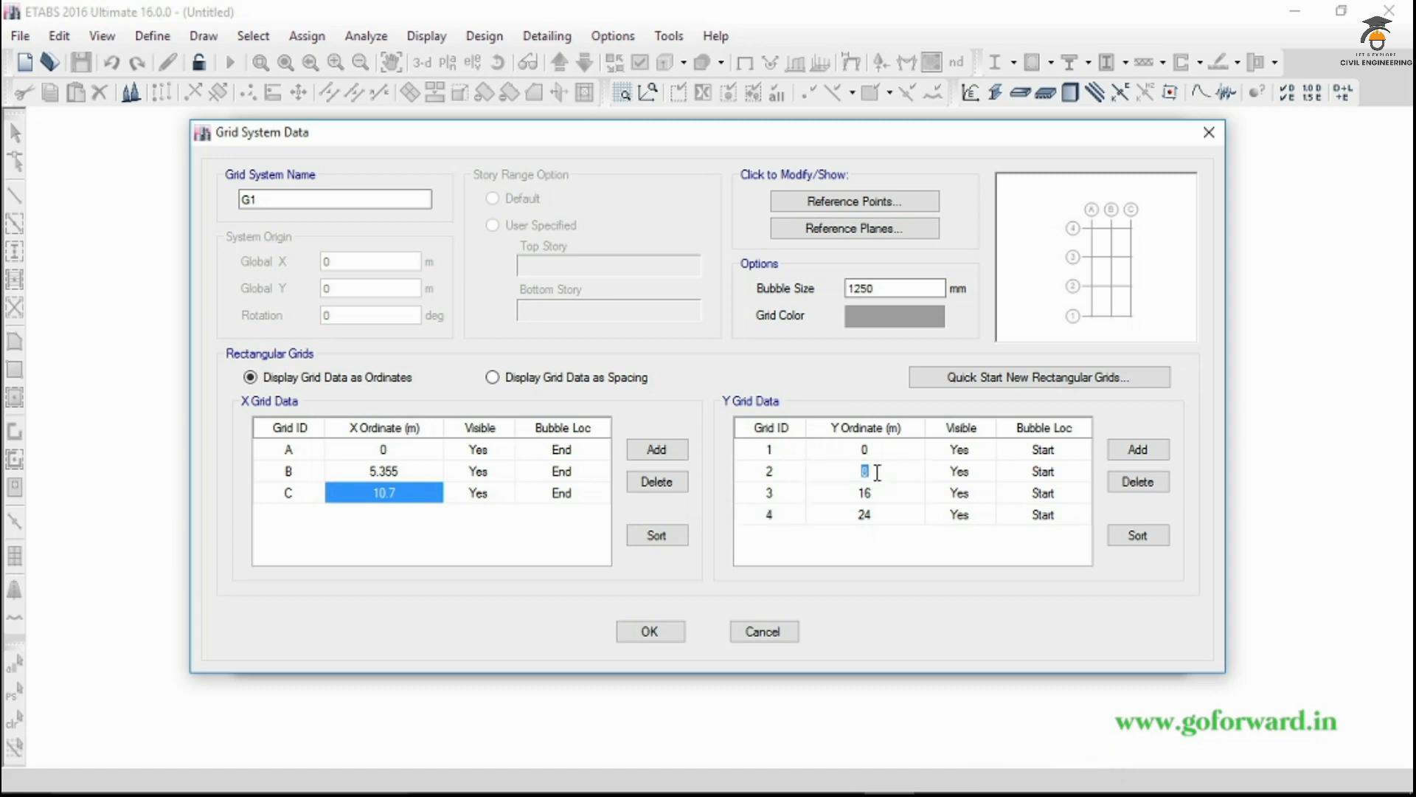
pyautogui.write('3.805')
pyautogui.click(888, 495)
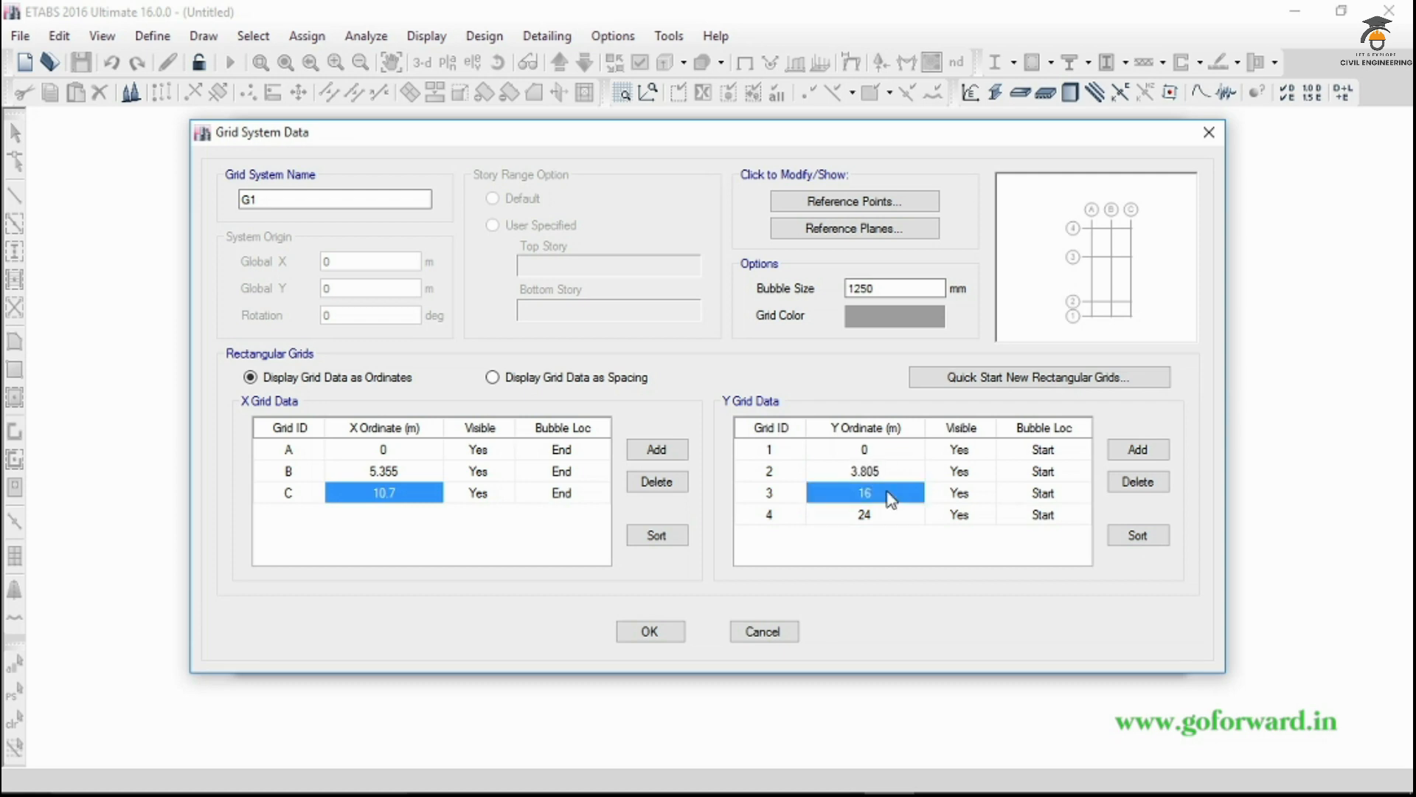
pyautogui.click(884, 491)
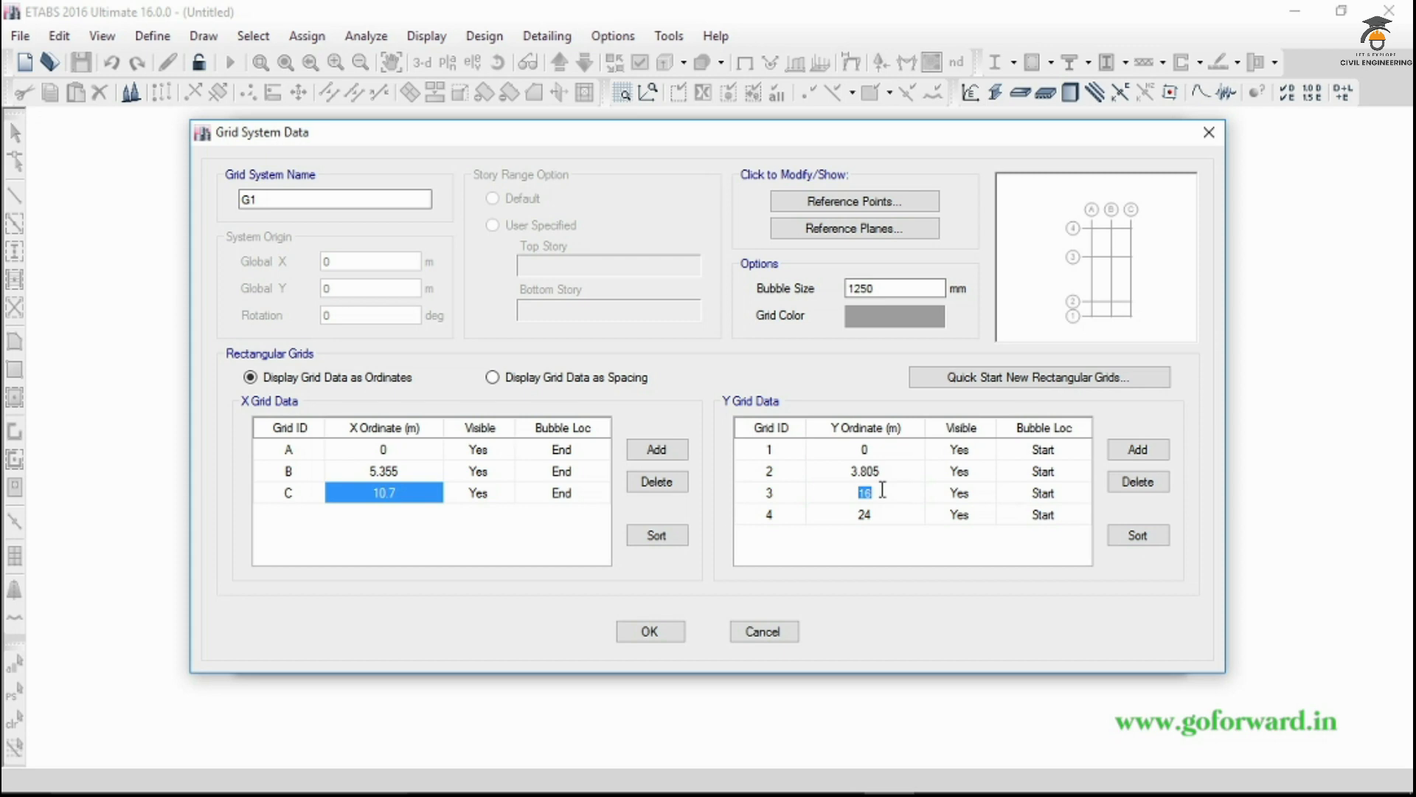
pyautogui.write('3.805+')
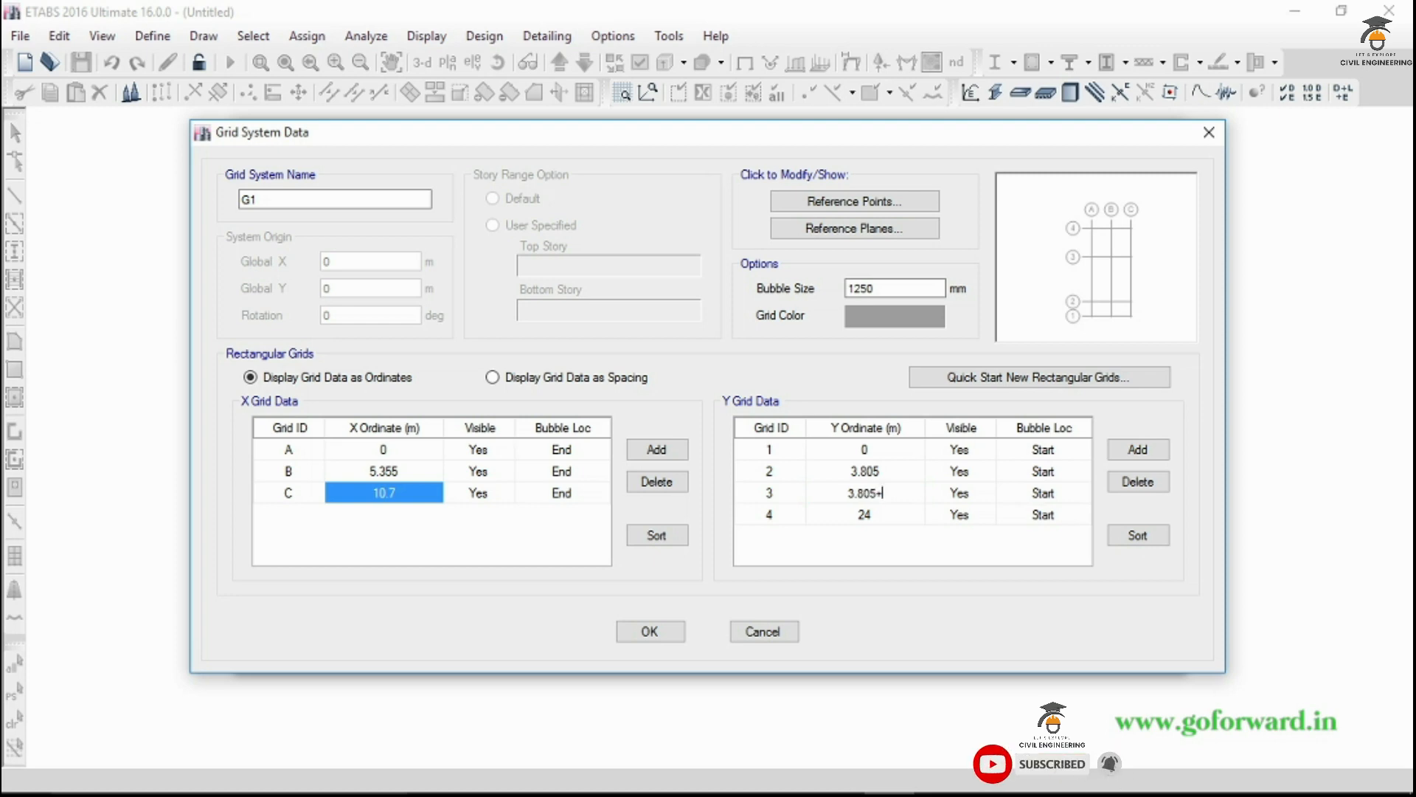
pyautogui.write('3.8')
# Copy grid line 3's Y ordinate expression to grid line 4 and extend it to 3.805+3.3+4.495 m
pyautogui.moveTo(915, 492); pyautogui.dragTo(841, 525)
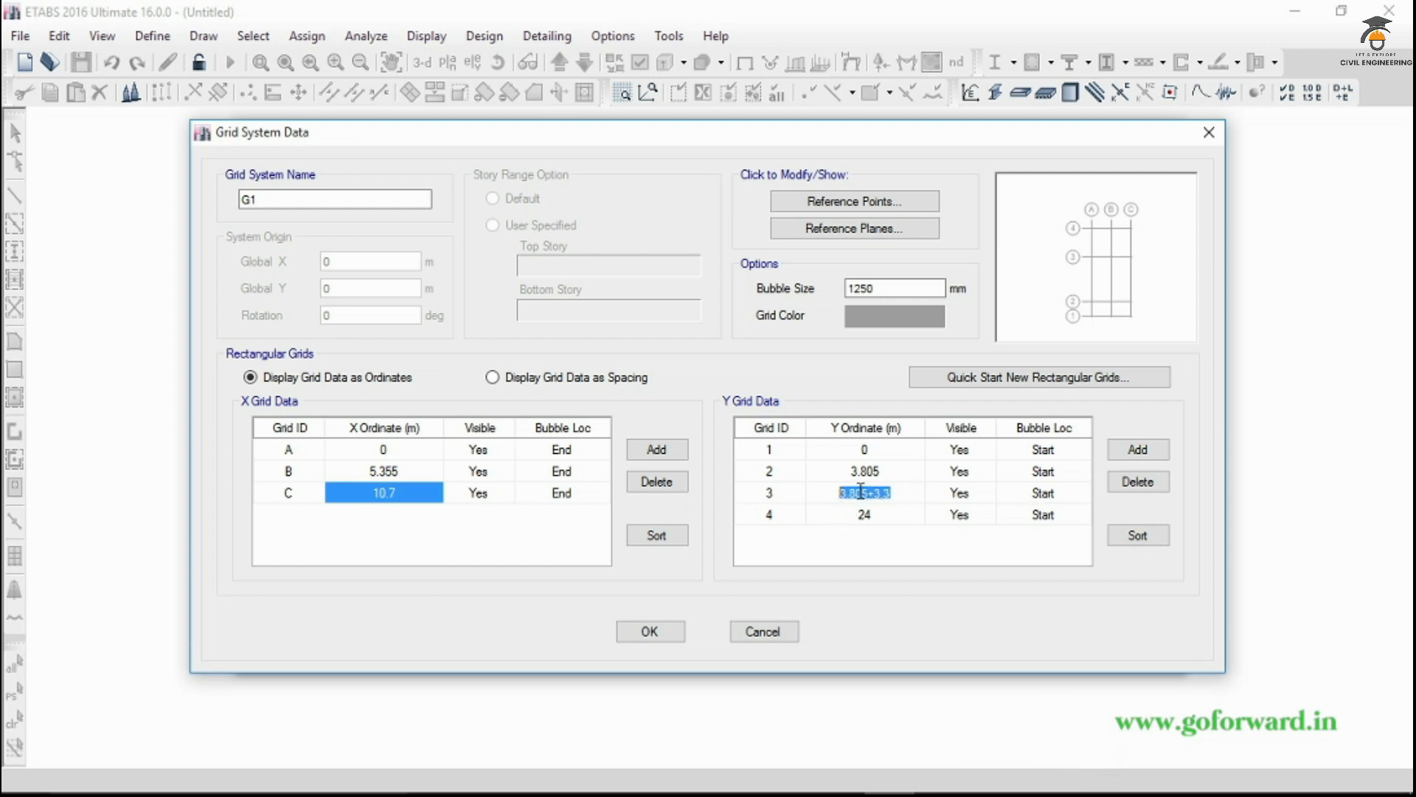
pyautogui.rightClick(860, 491)
pyautogui.click(913, 554)
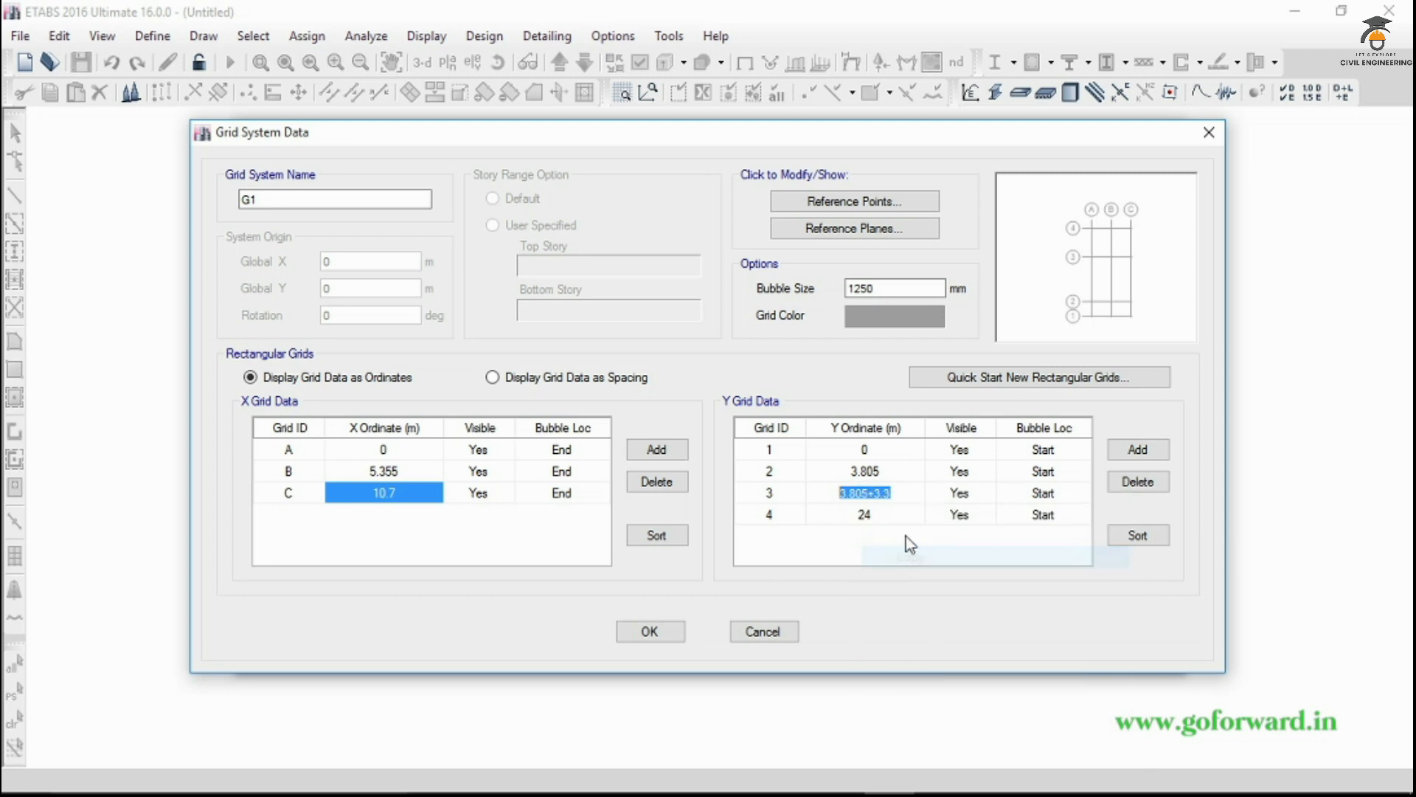
pyautogui.click(893, 516)
pyautogui.click(894, 514)
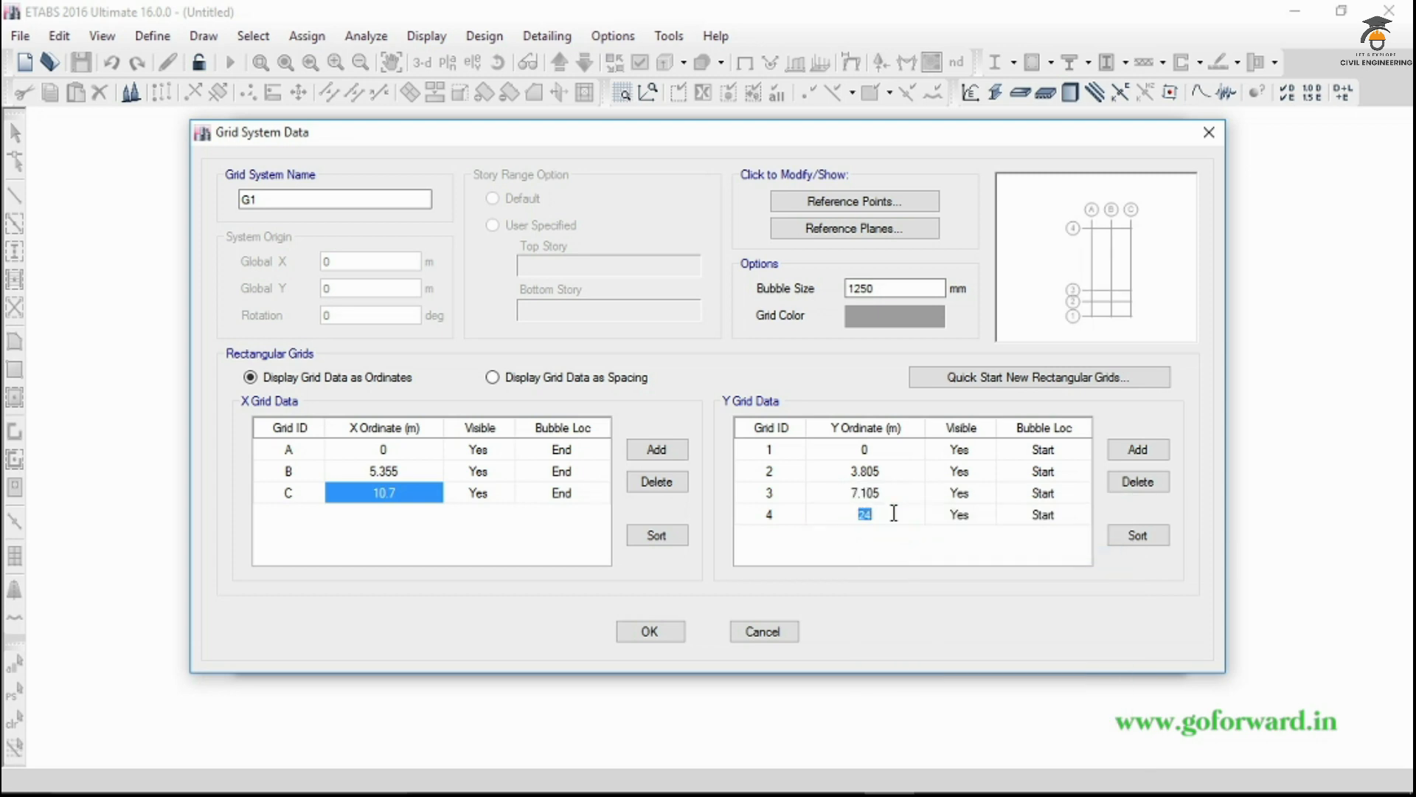
pyautogui.rightClick(885, 520)
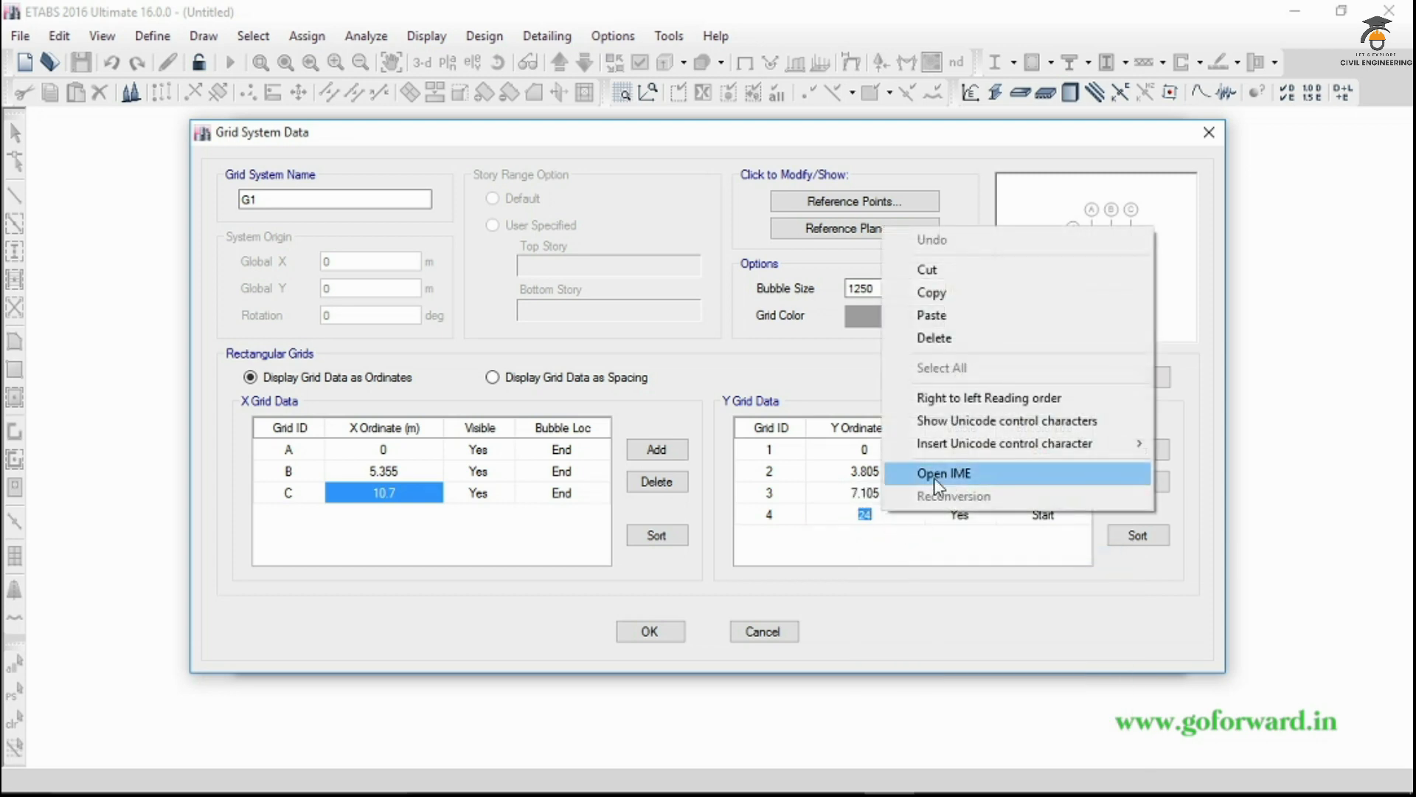
pyautogui.click(953, 316)
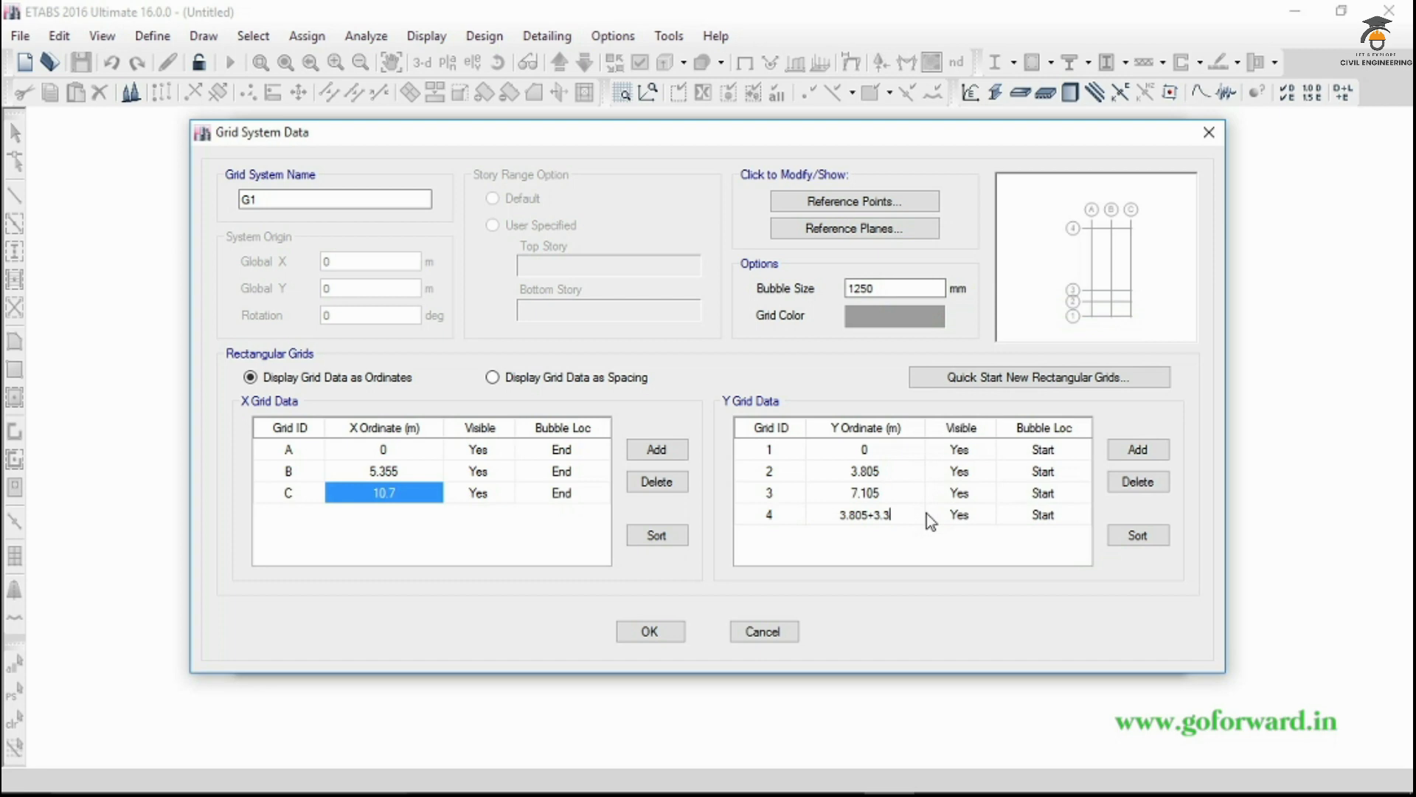
pyautogui.write('+')
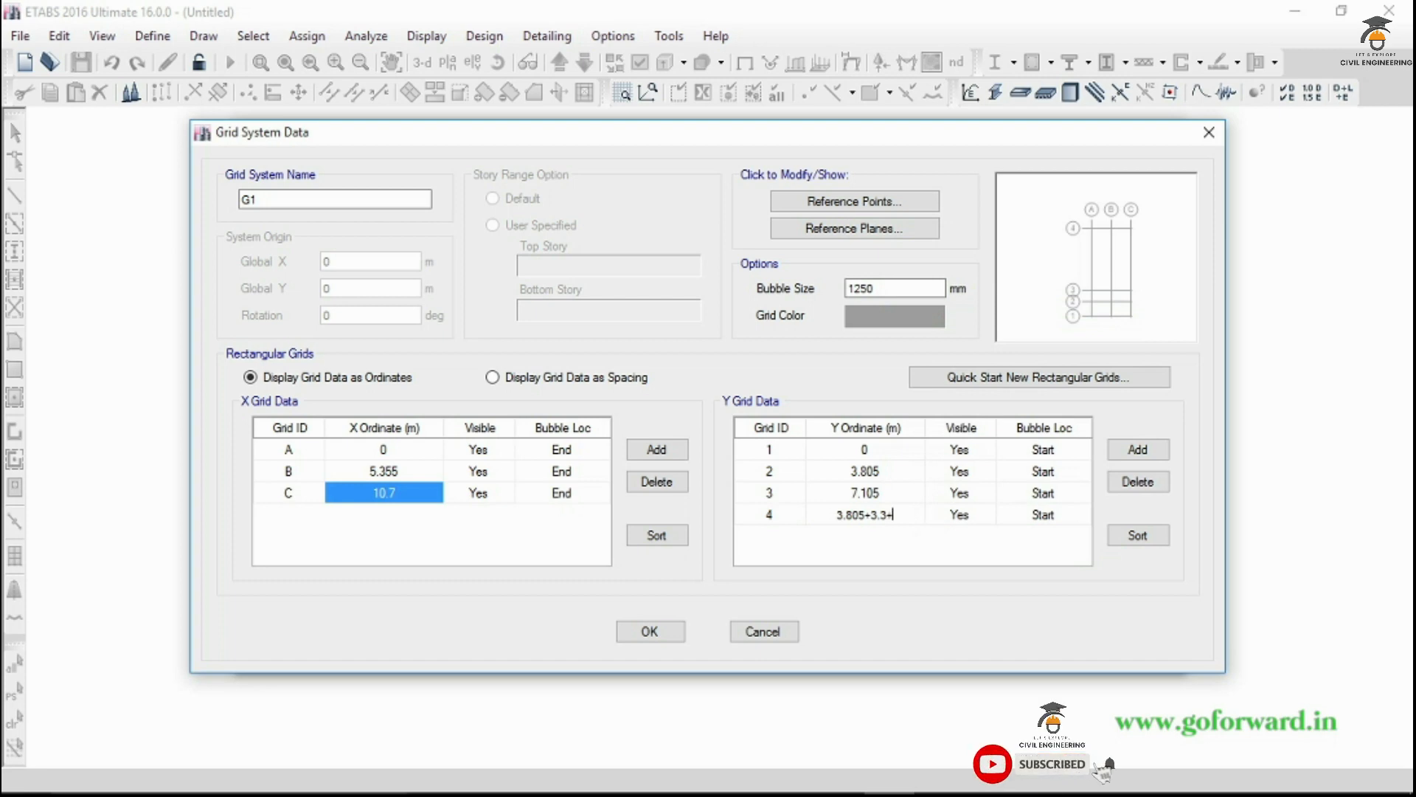
pyautogui.write('4.495')
pyautogui.press('Return')
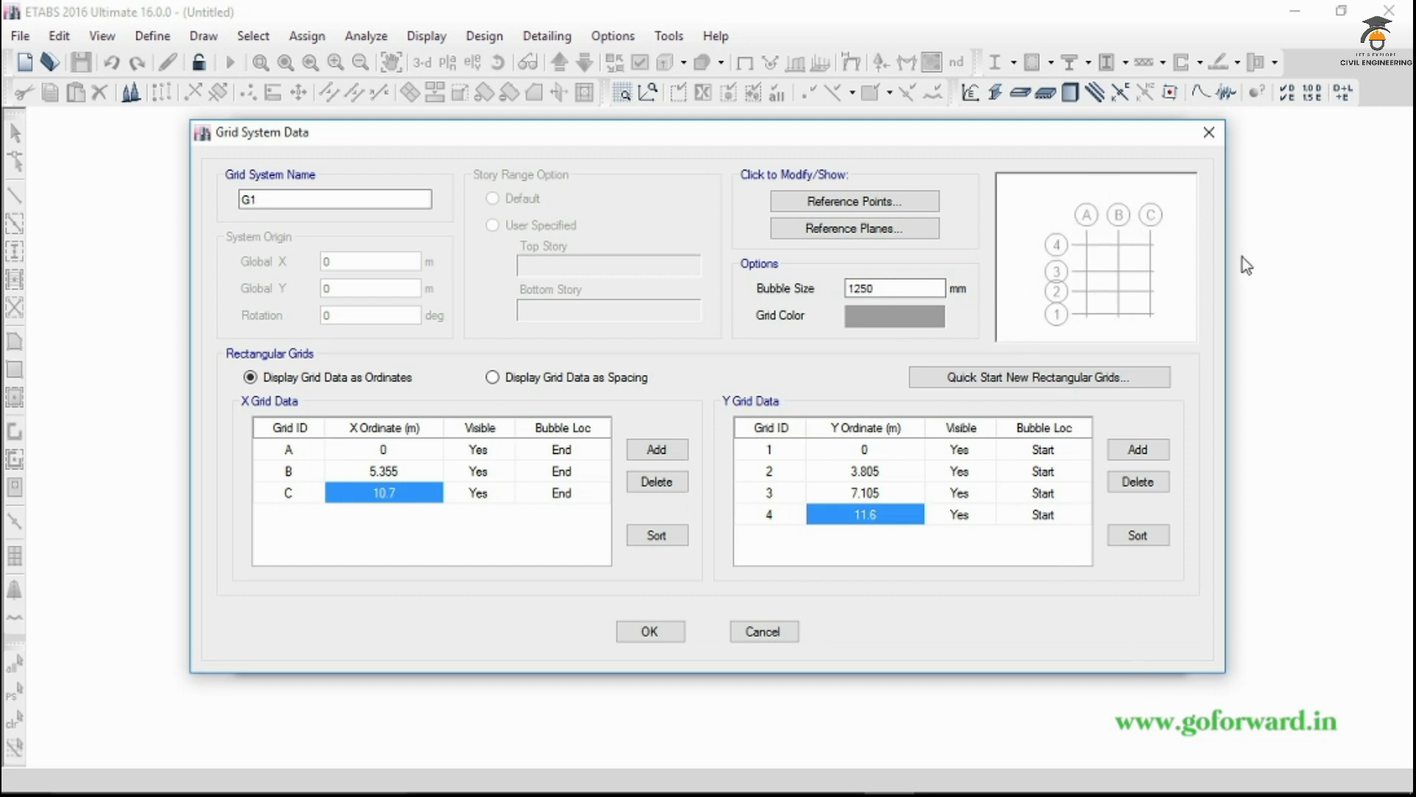
# Accept the grid data, set the typical story height to 3.35 m and bottom story height to 1.5 m, and create the model
pyautogui.click(658, 639)
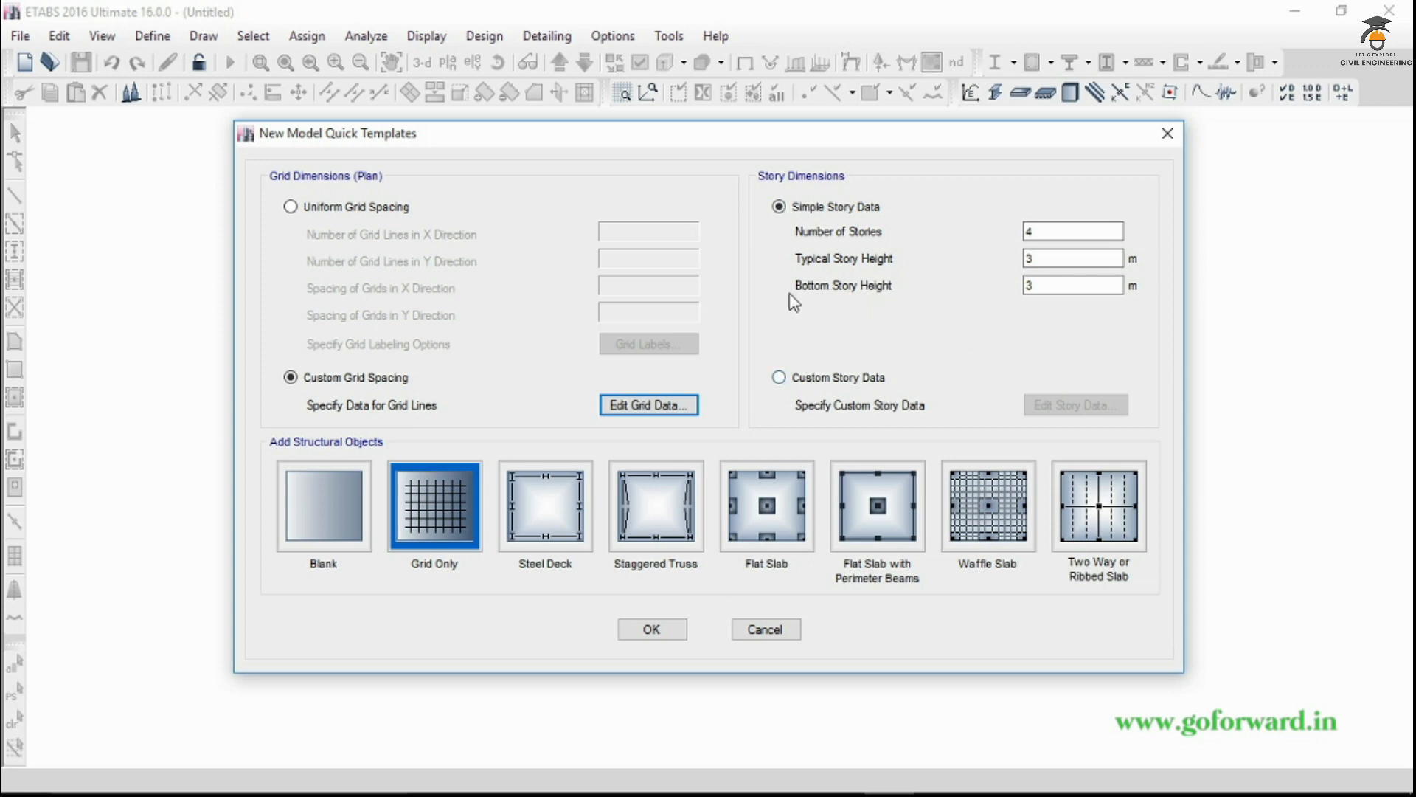
pyautogui.click(1048, 288)
pyautogui.click(1059, 233)
pyautogui.click(1058, 258)
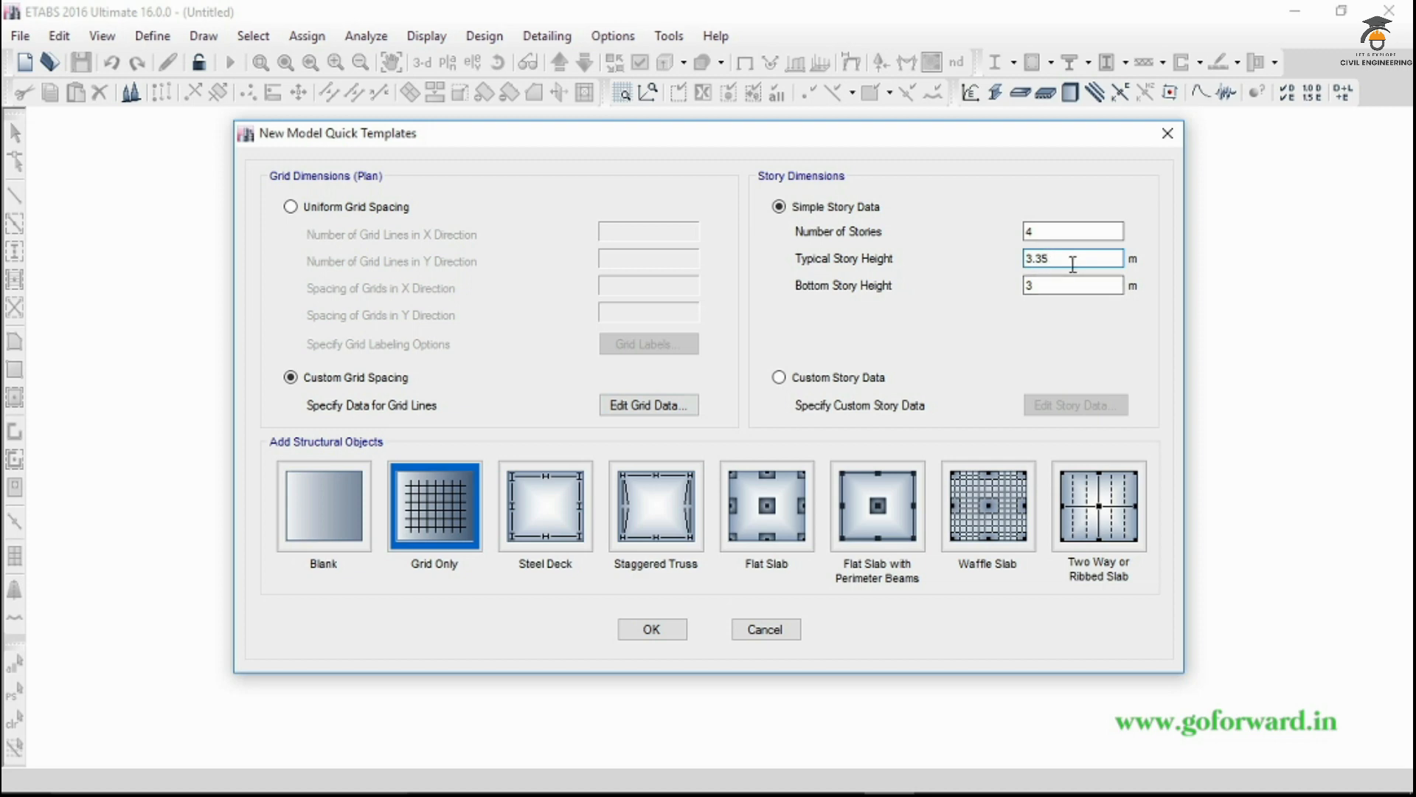
pyautogui.click(1061, 283)
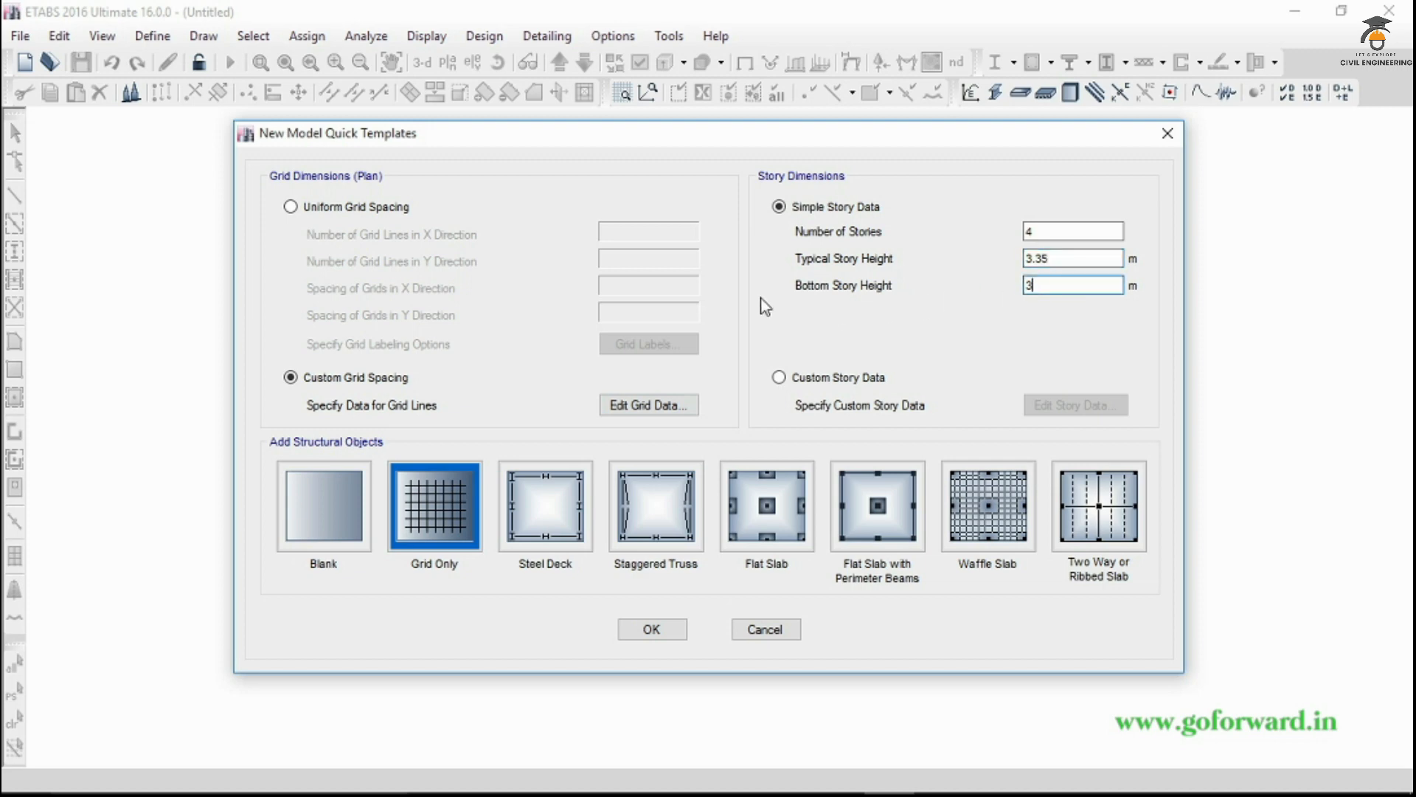
pyautogui.moveTo(1047, 283); pyautogui.dragTo(993, 298)
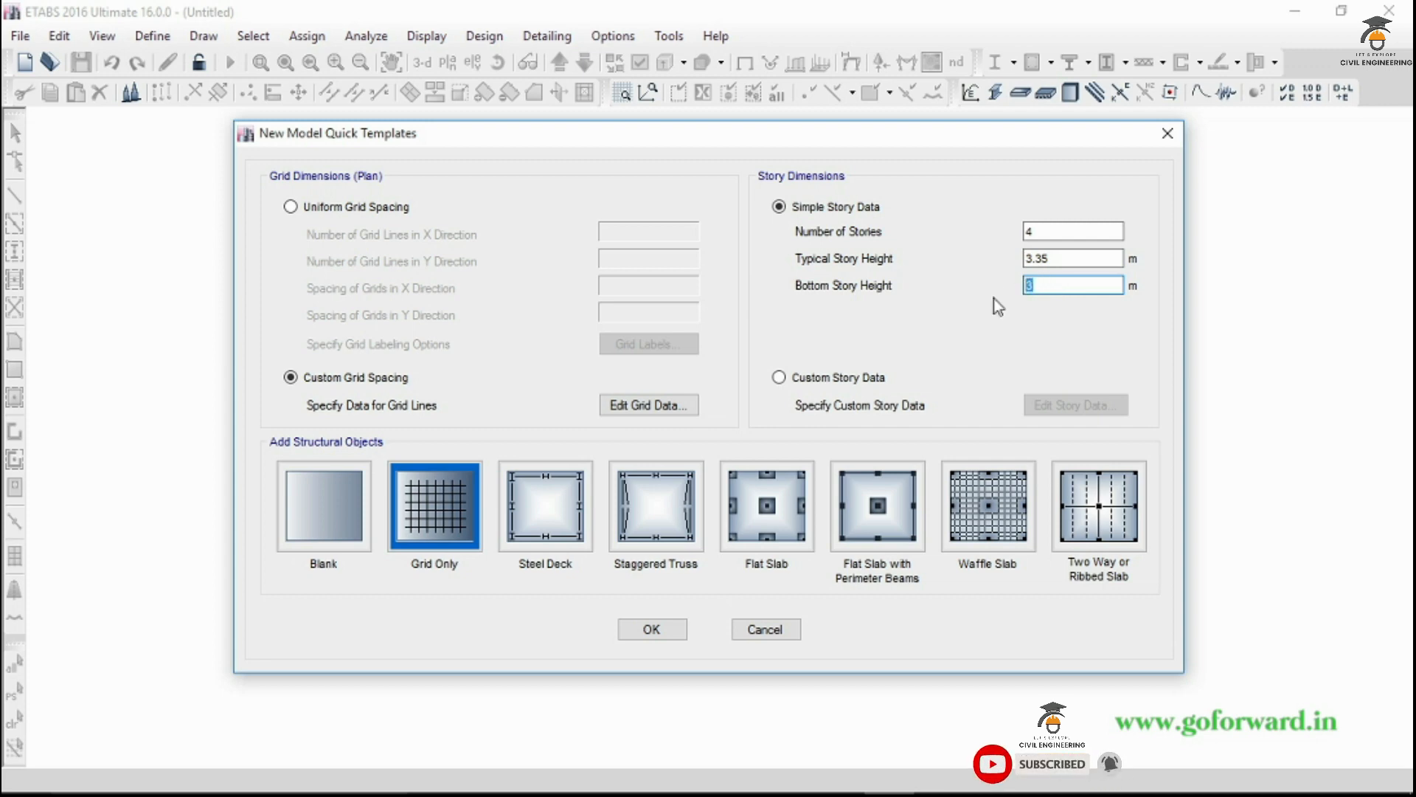
pyautogui.write('1.5')
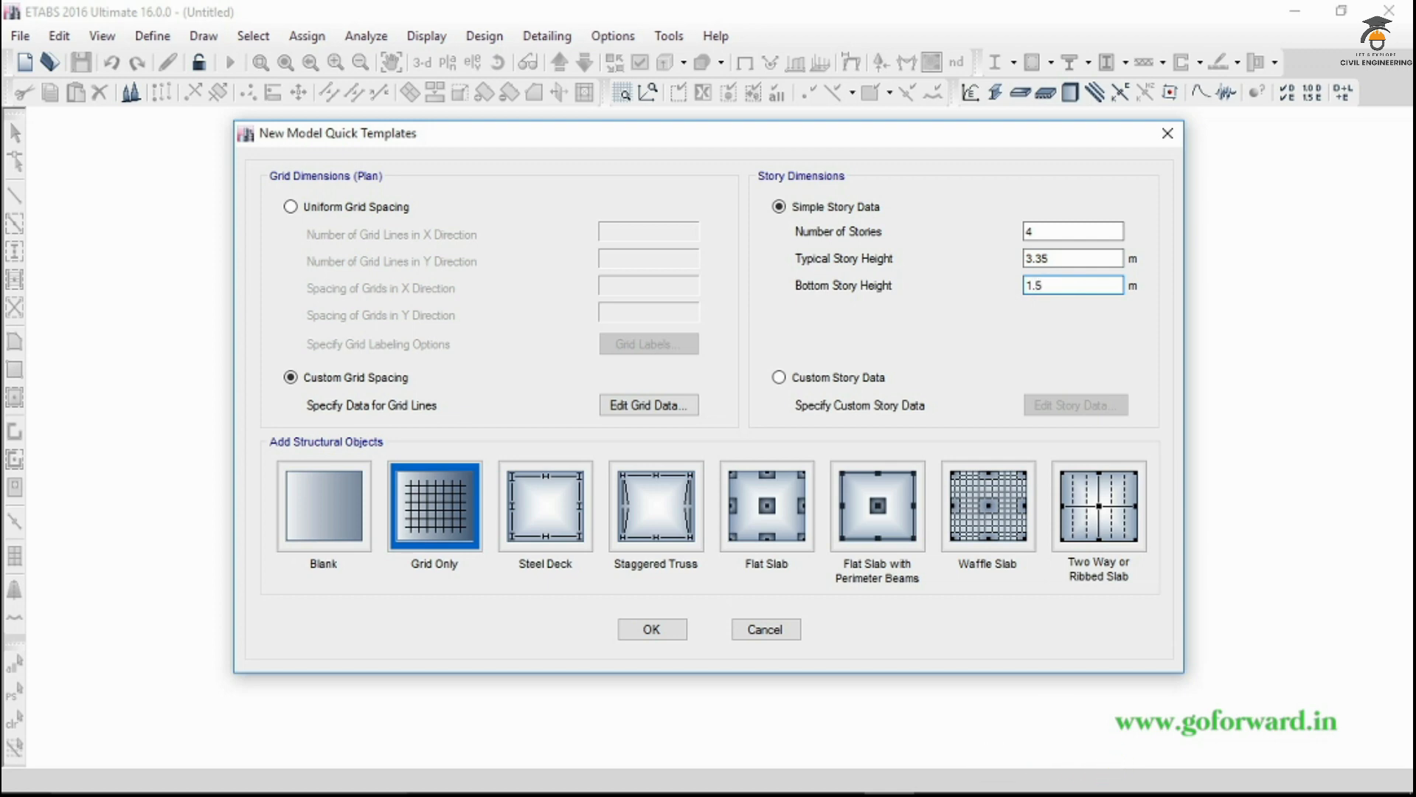
pyautogui.click(665, 638)
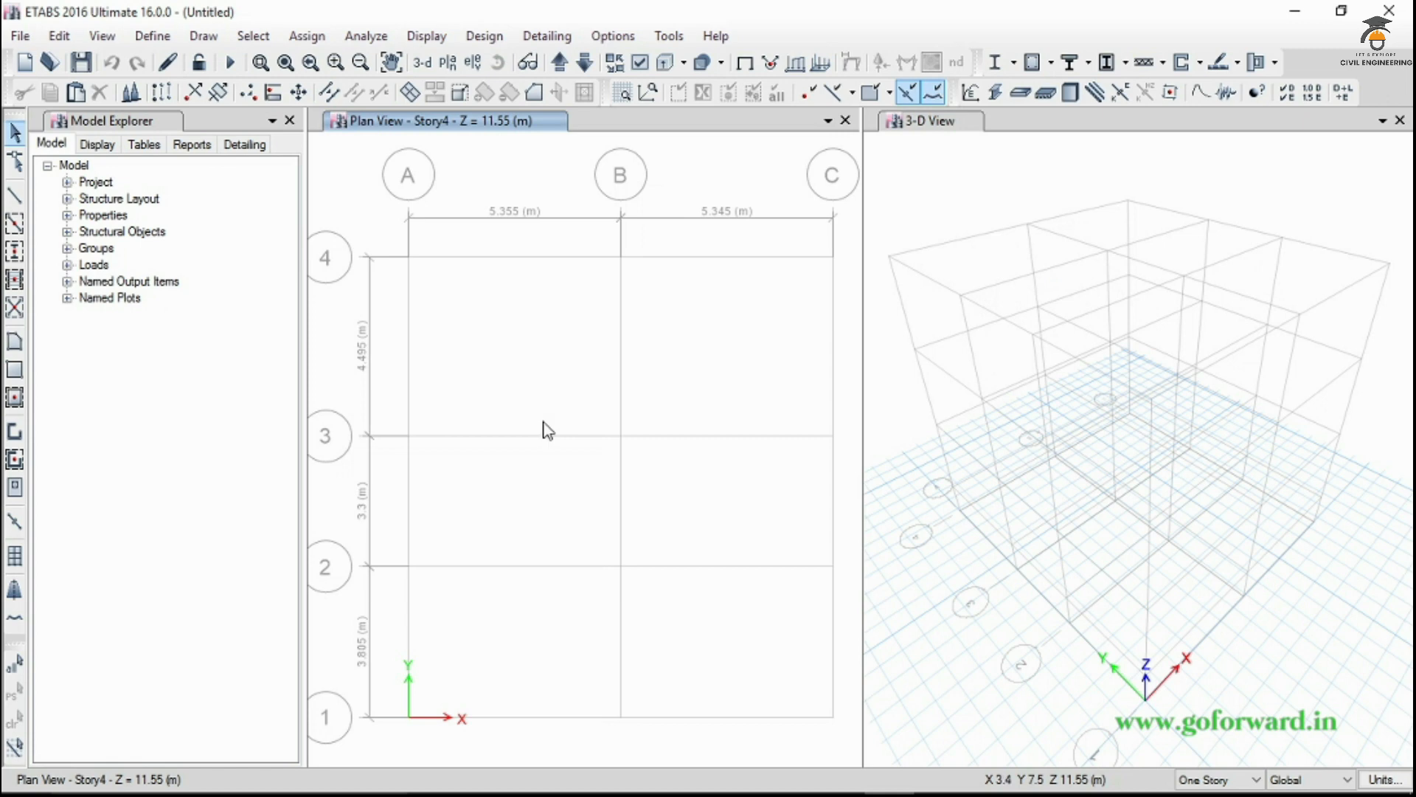
# Open the ConcBm frame section for modification and rename it ConcBm 230x400
pyautogui.click(162, 37)
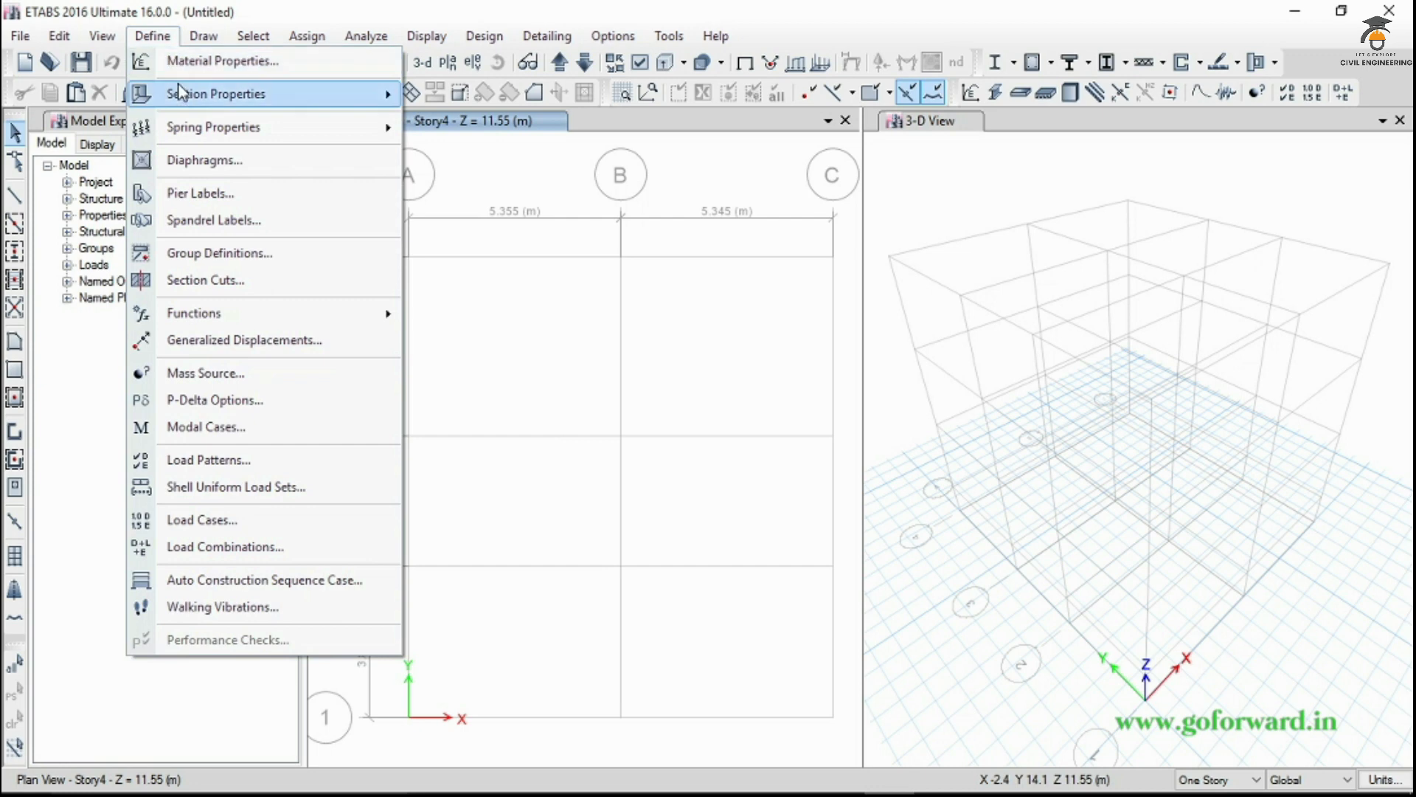
pyautogui.moveTo(191, 104)
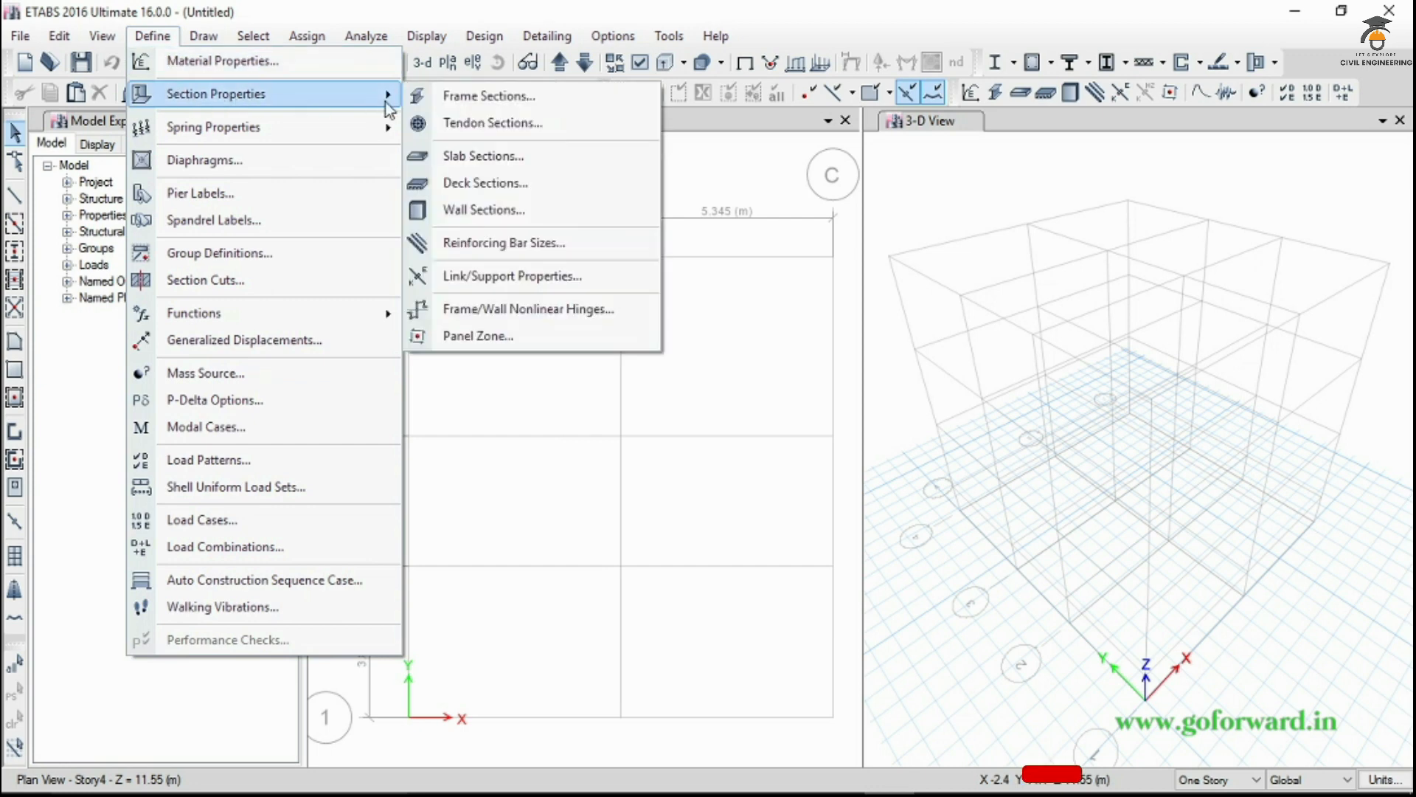
pyautogui.click(483, 96)
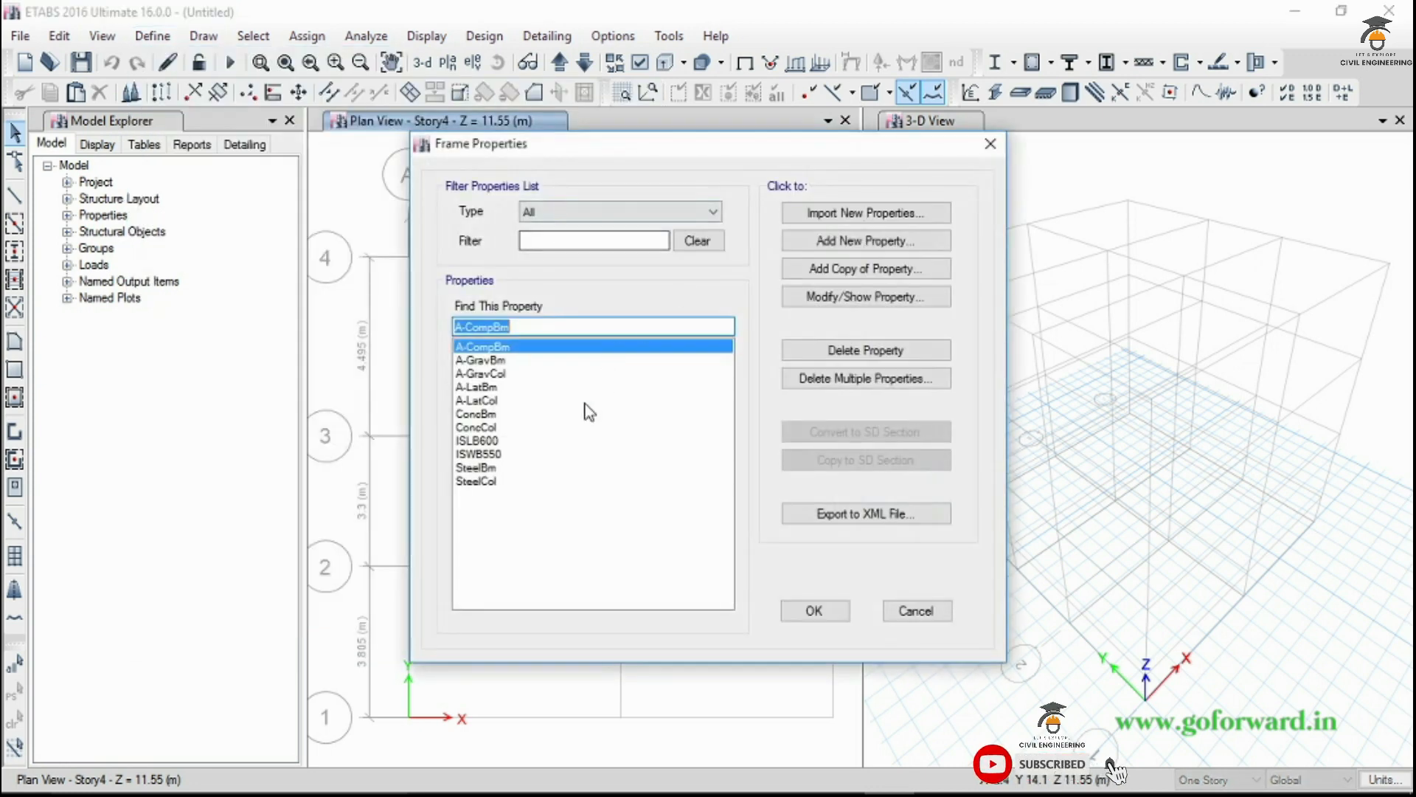
pyautogui.click(514, 416)
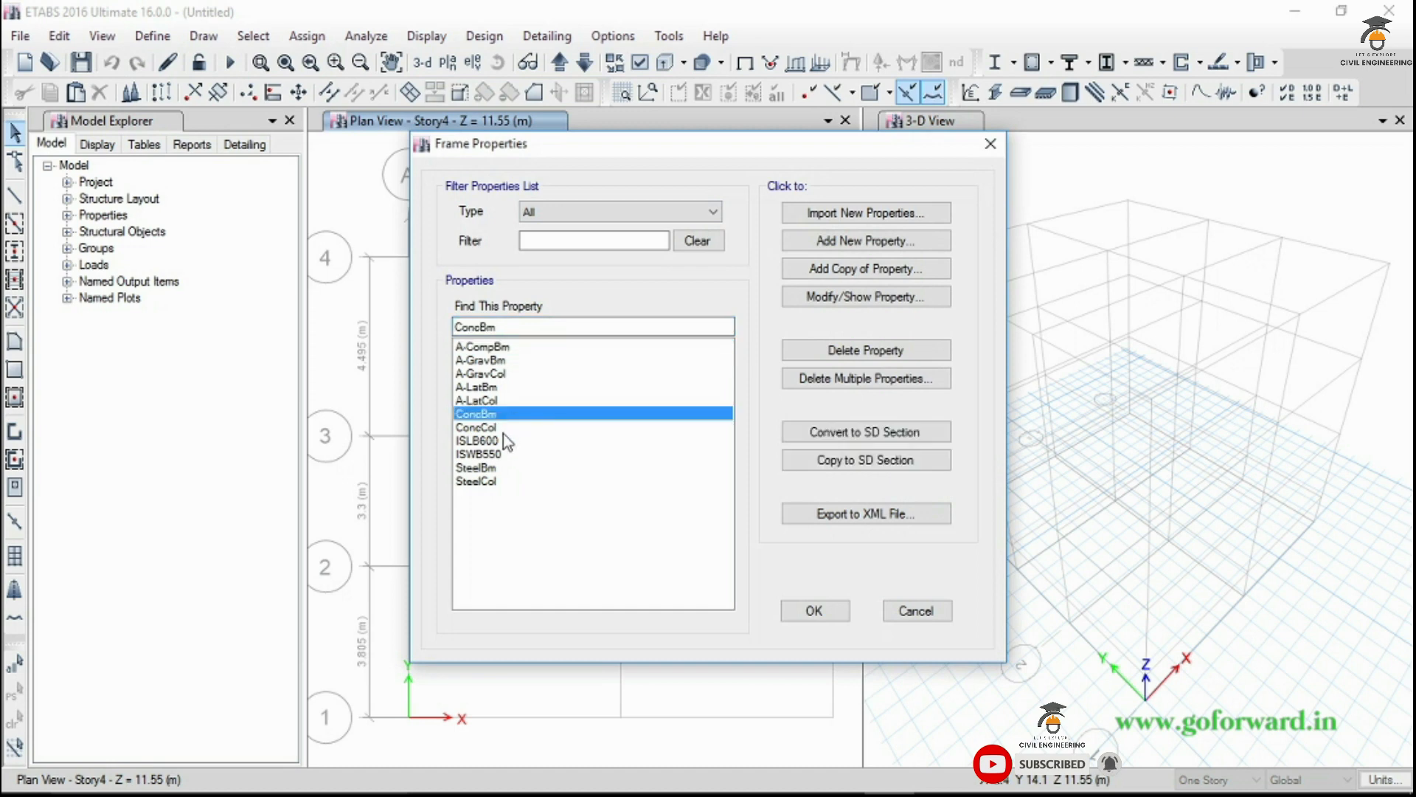
pyautogui.click(503, 432)
pyautogui.click(506, 416)
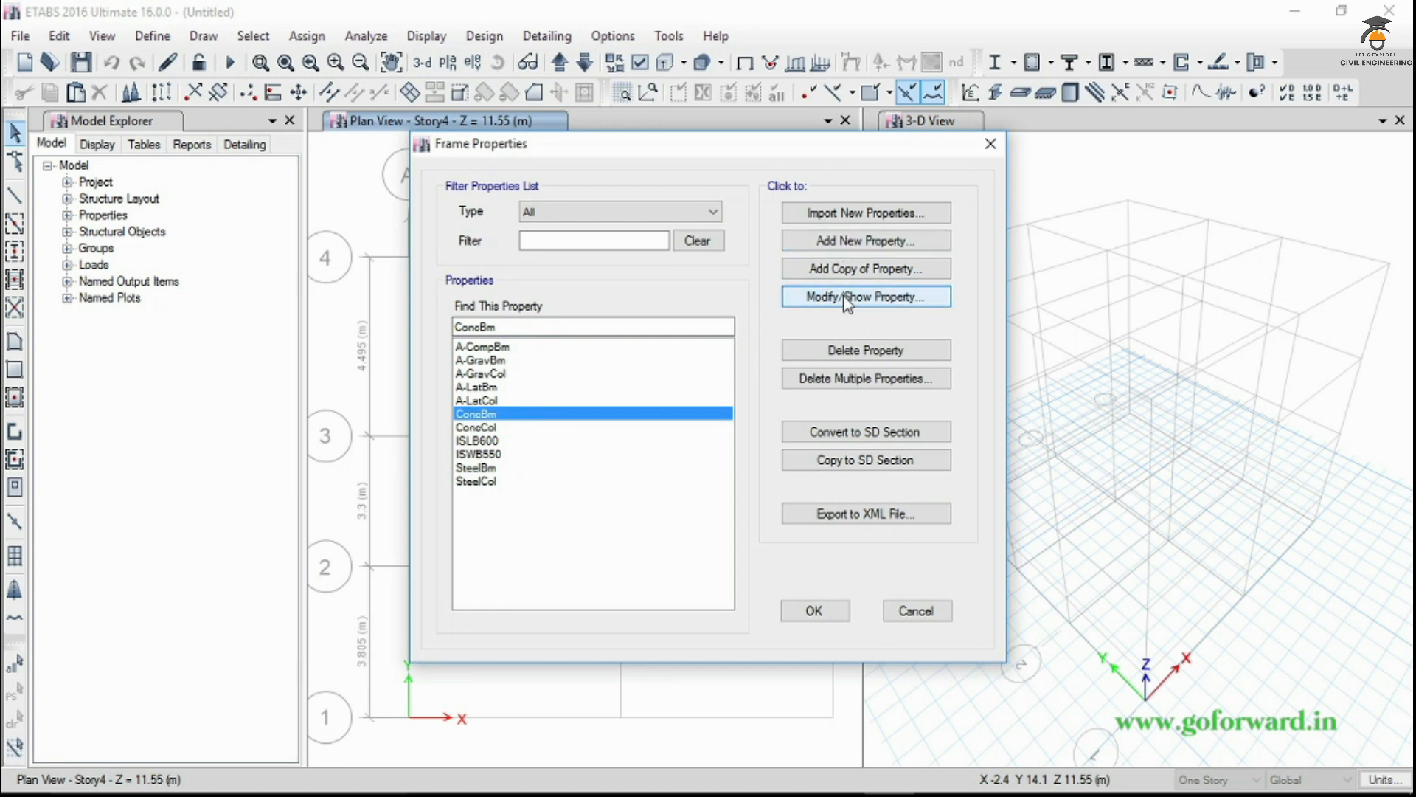
pyautogui.click(894, 298)
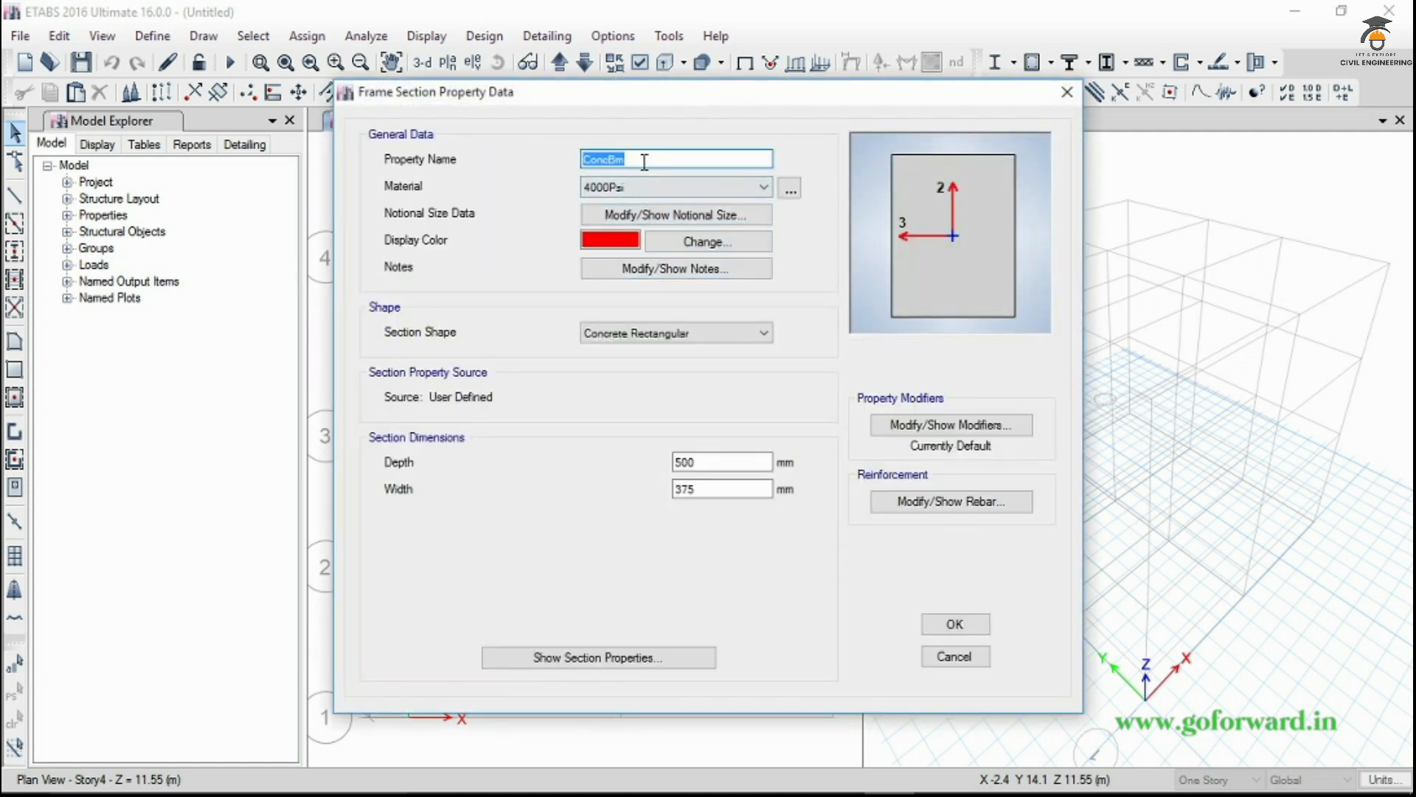
pyautogui.click(647, 159)
pyautogui.write('230x400')
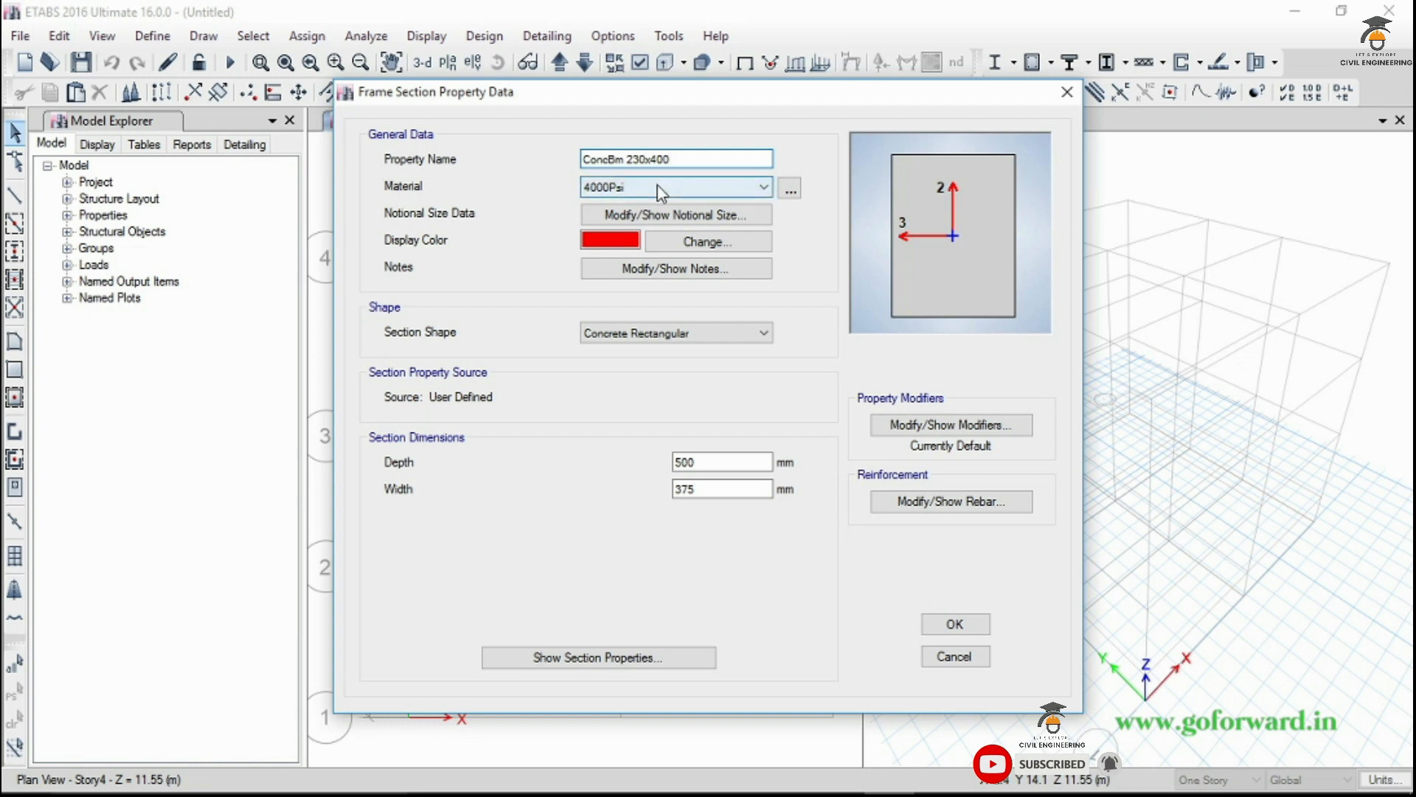
# Open the 4000Psi material from the beam section's material definitions and rename it conc
pyautogui.click(767, 188)
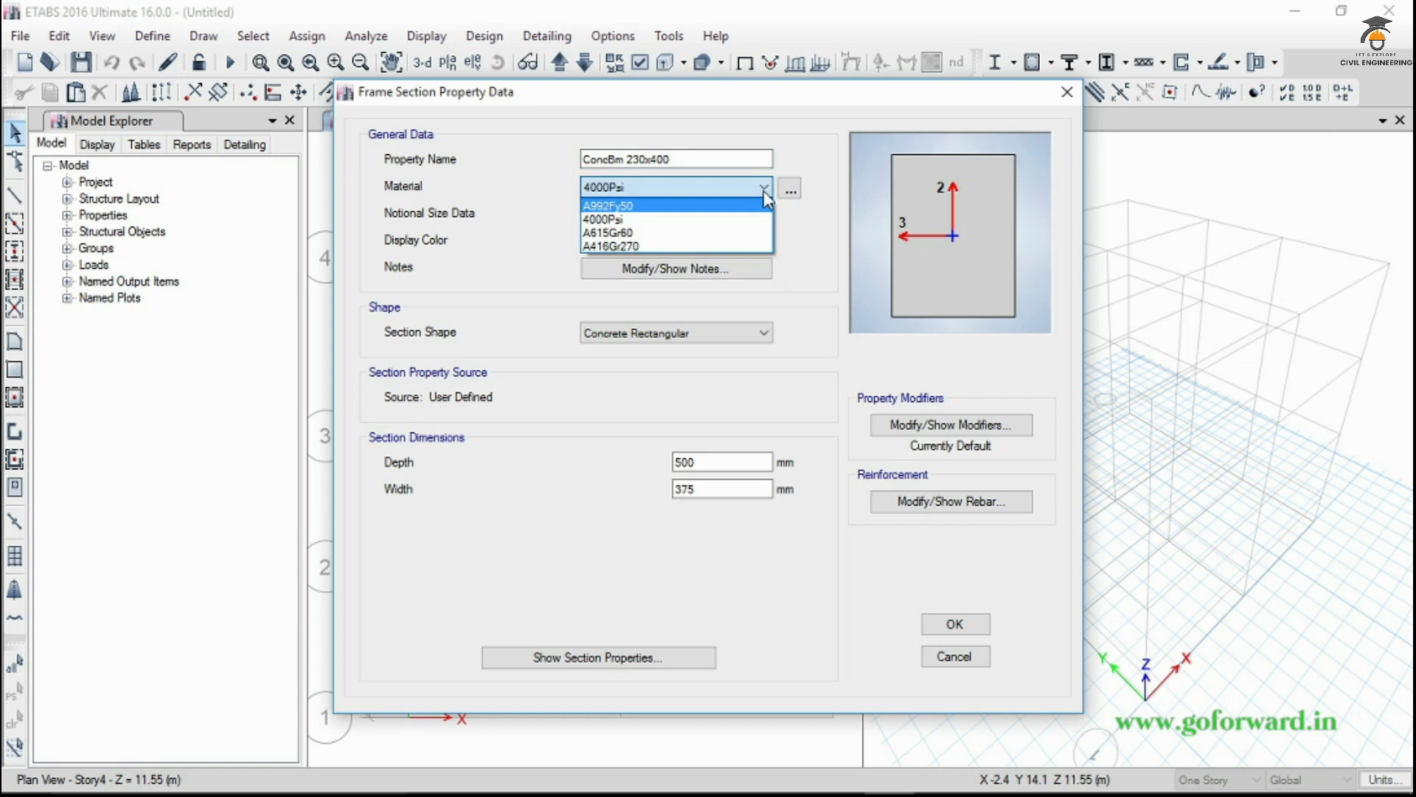
pyautogui.click(766, 190)
pyautogui.click(791, 190)
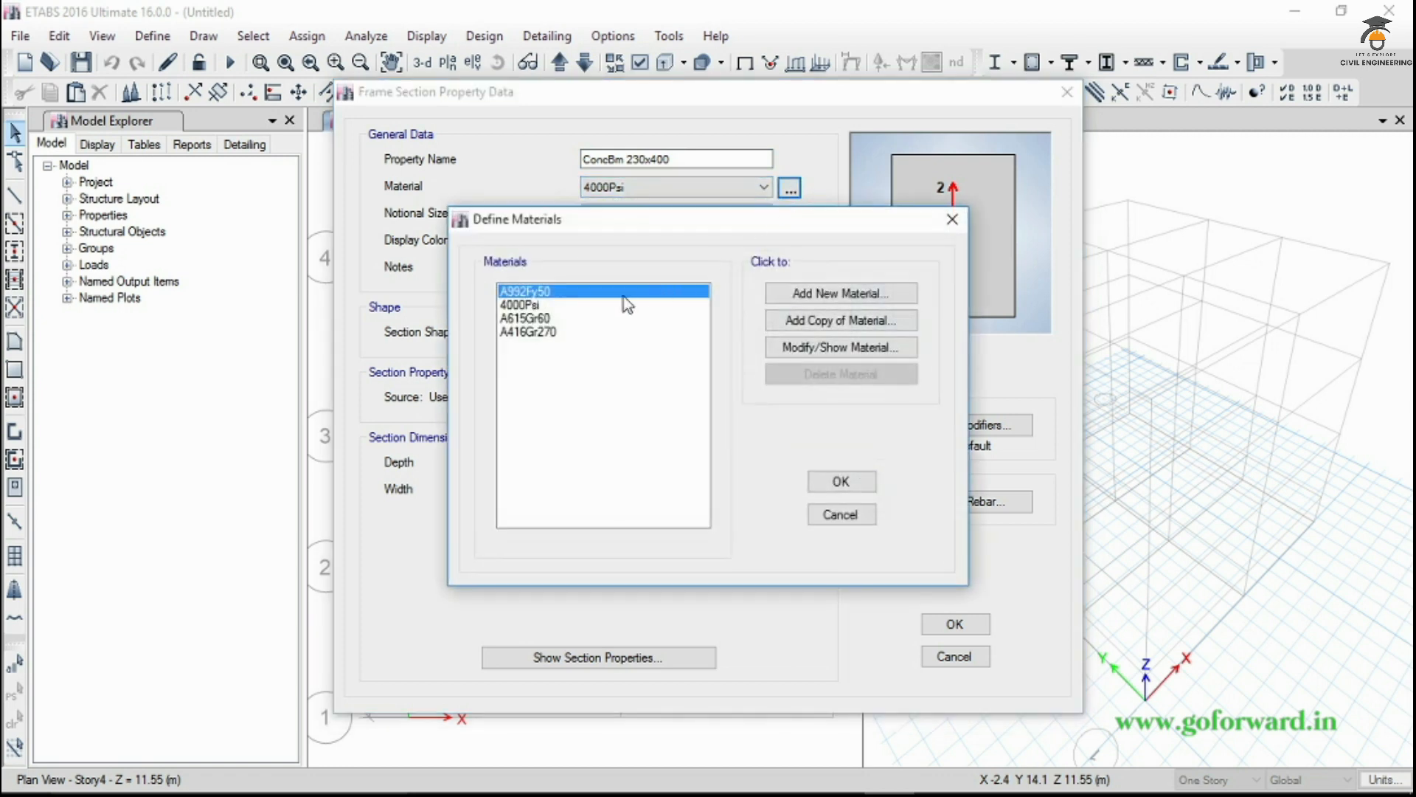
pyautogui.click(536, 305)
pyautogui.click(838, 348)
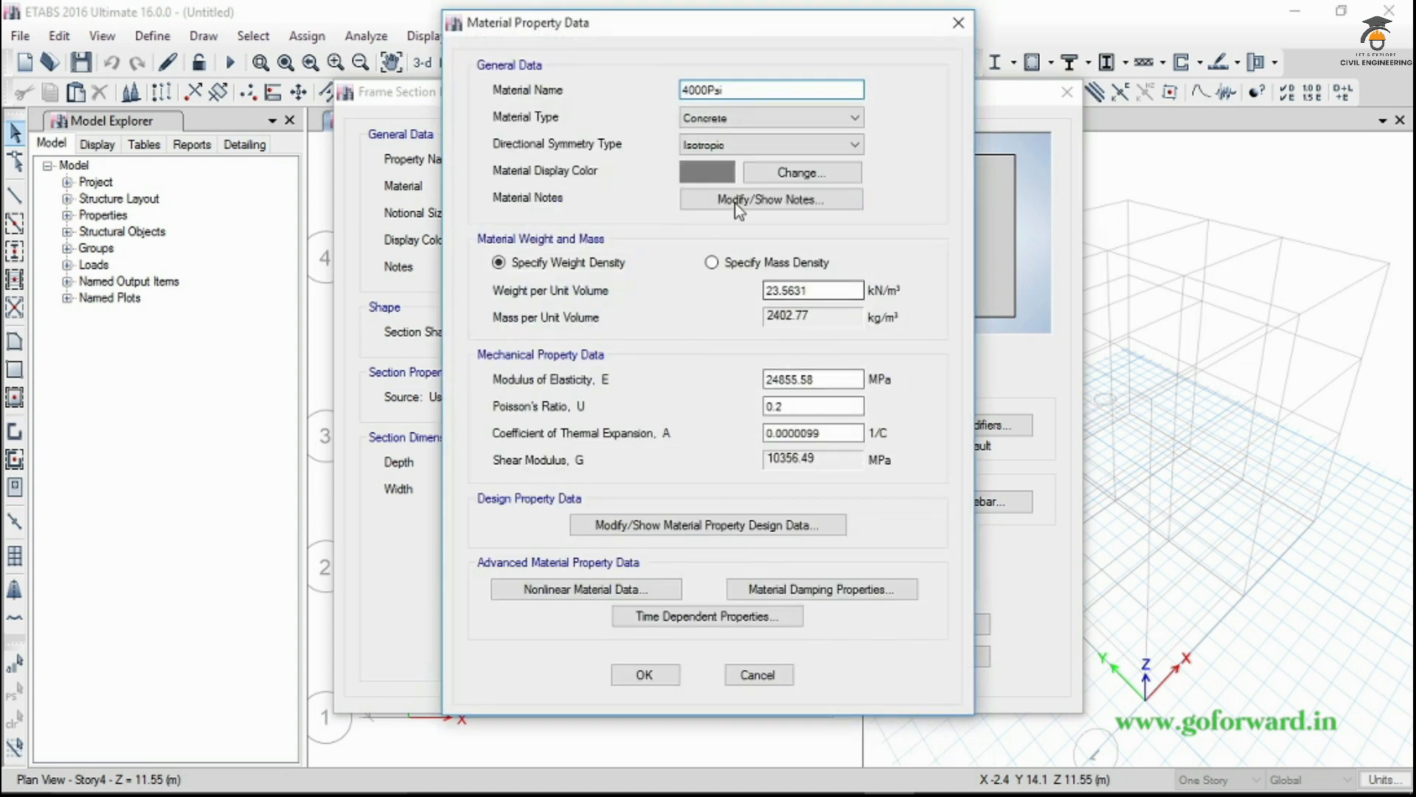
pyautogui.moveTo(727, 89); pyautogui.dragTo(668, 101)
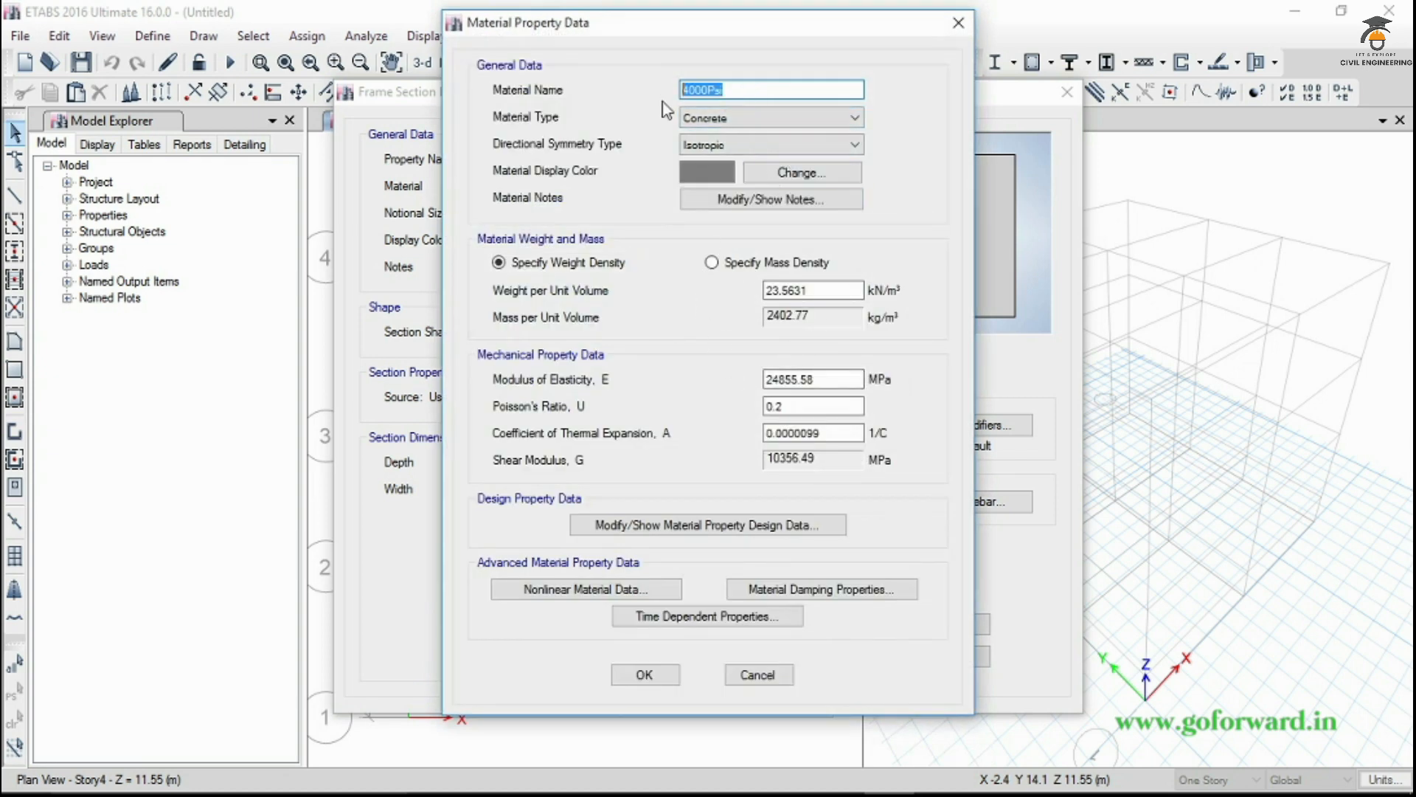
pyautogui.write('conc')
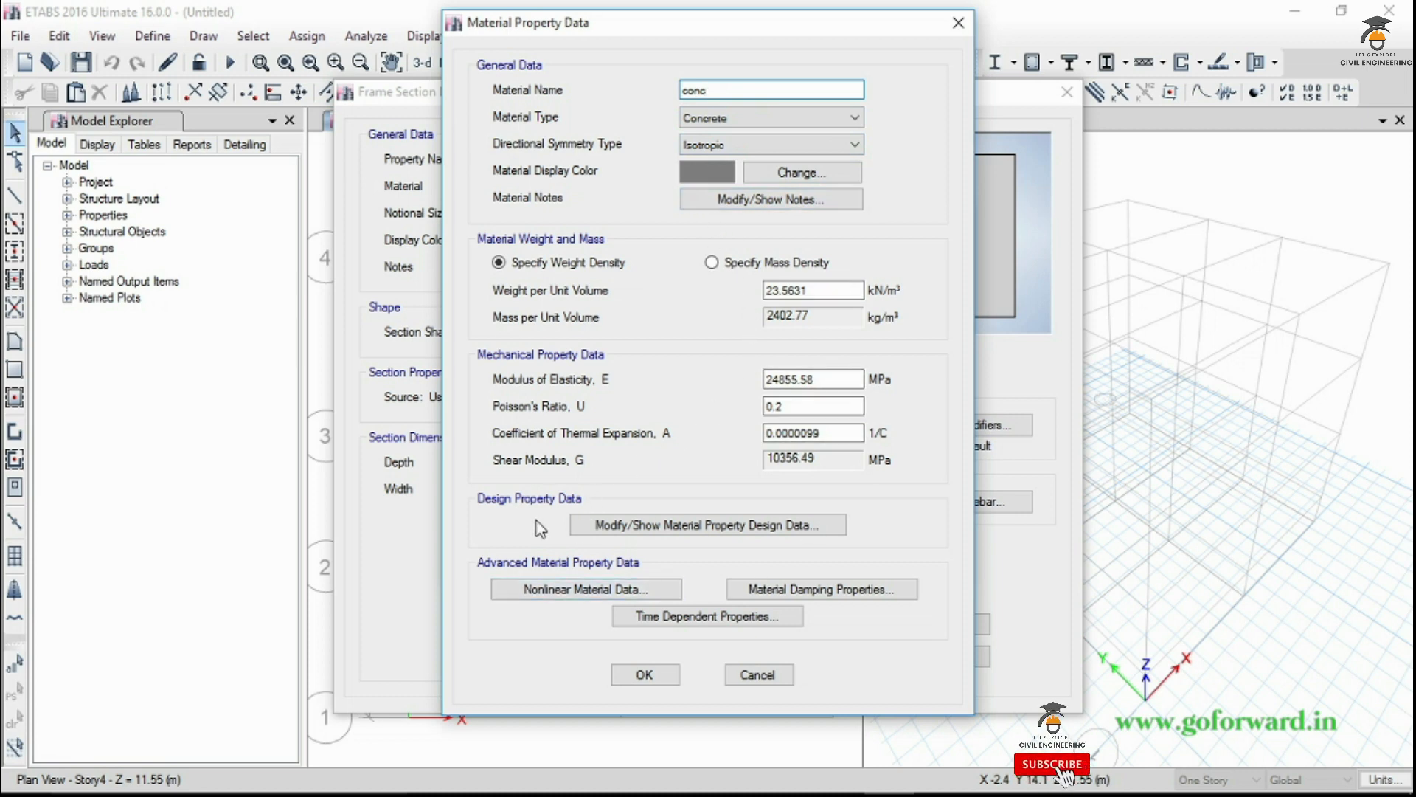
# Change the conc material's cube compressive strength fck and accept the material definitions
pyautogui.click(698, 525)
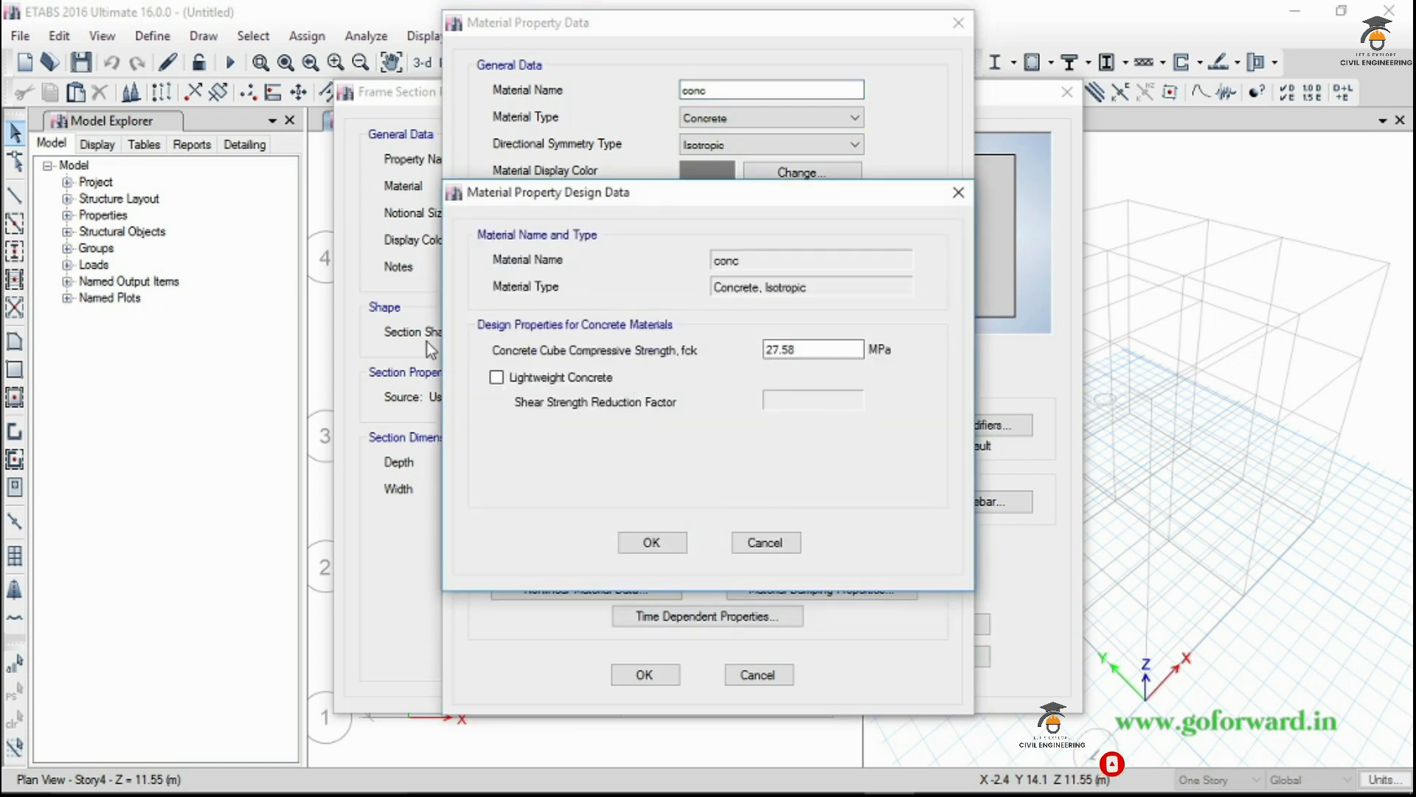
pyautogui.doubleClick(825, 348)
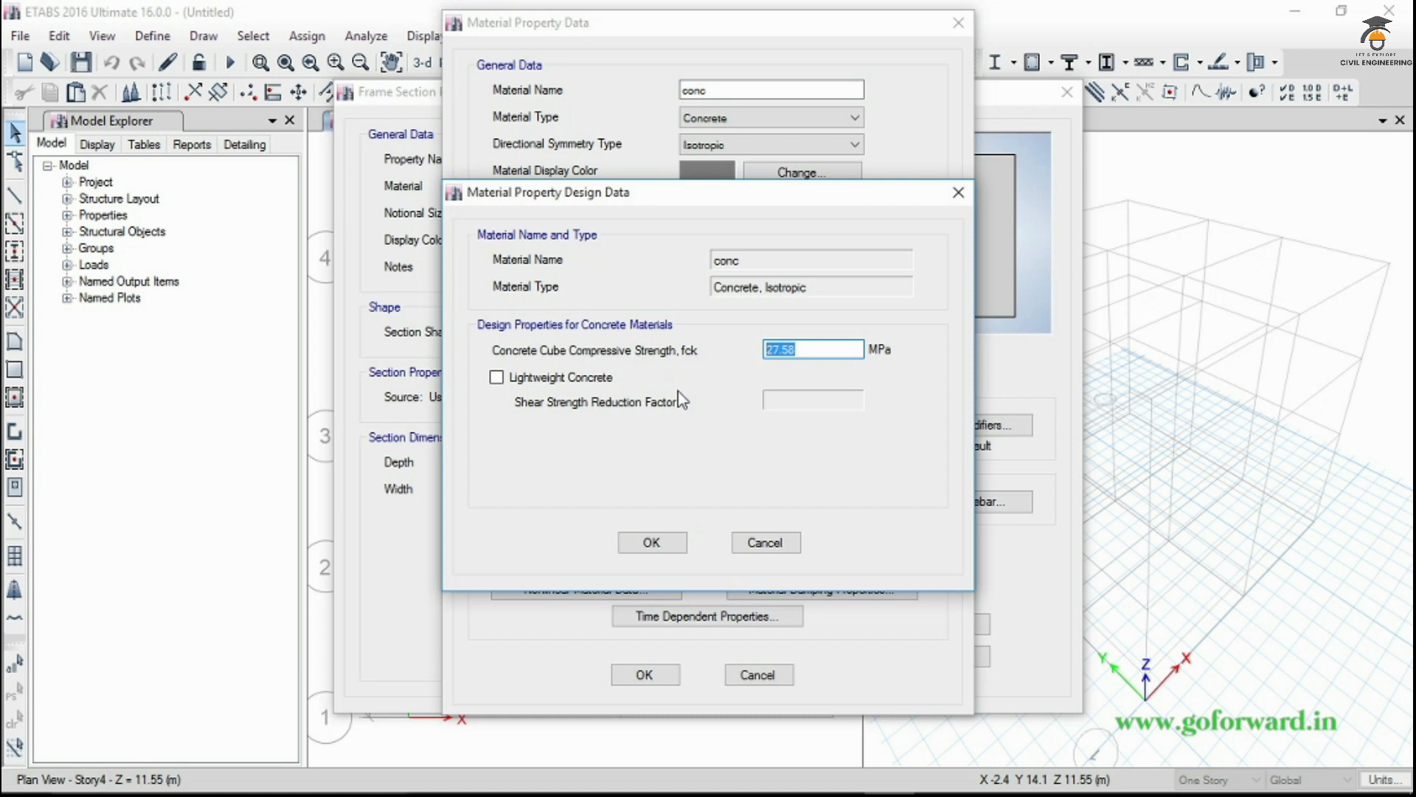
pyautogui.write('2')
pyautogui.click(652, 542)
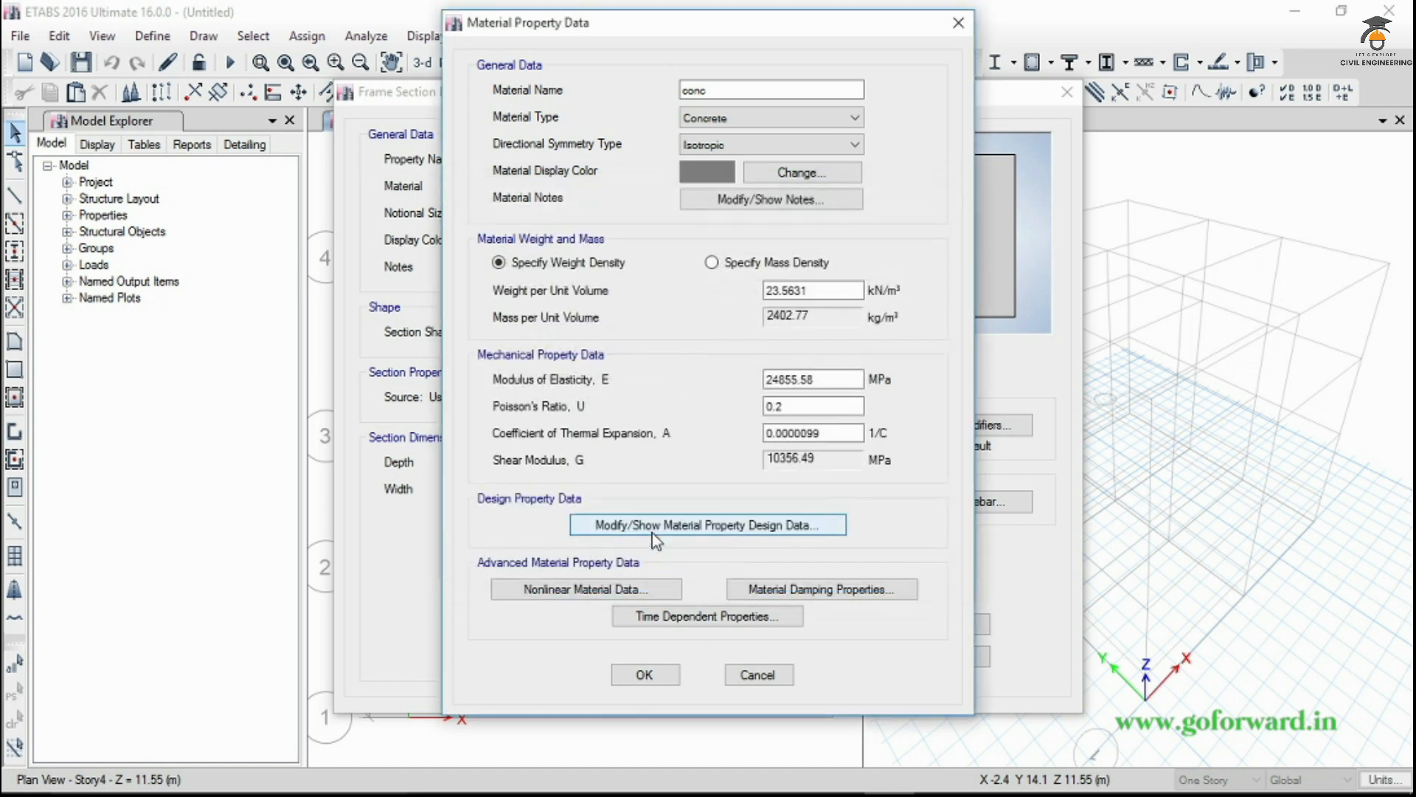
pyautogui.click(647, 673)
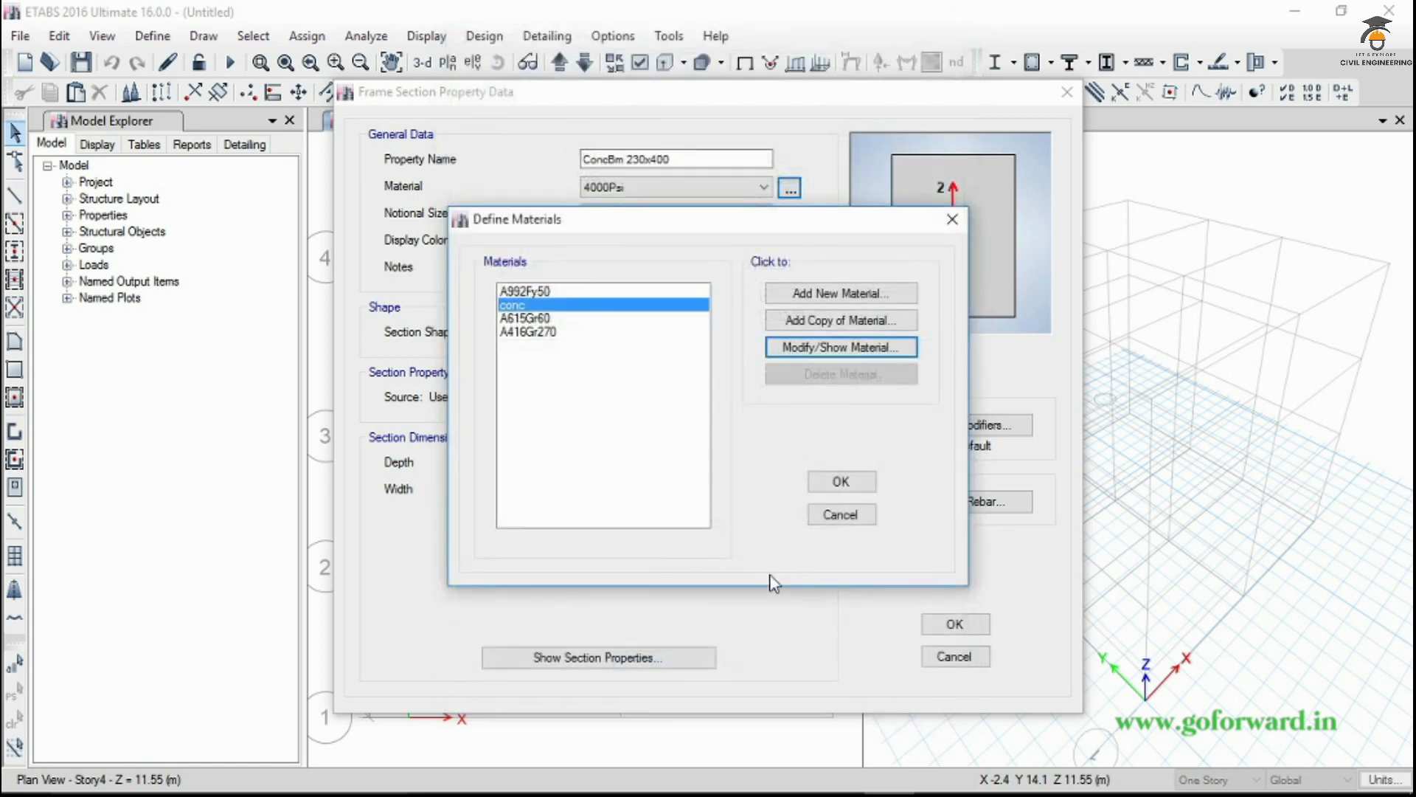
pyautogui.click(852, 485)
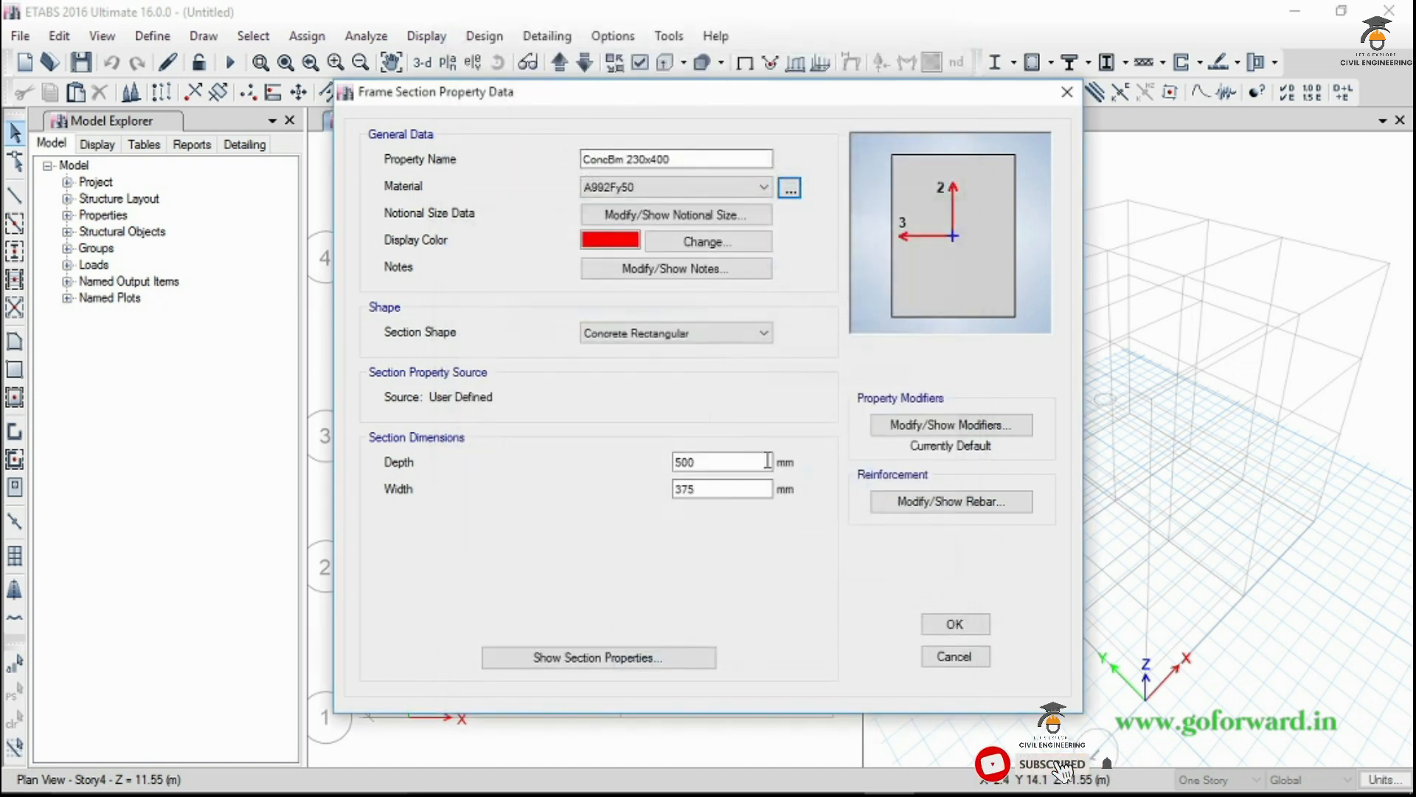
# Assign the conc material to the beam section and set its depth to 400 mm and width to 230 mm
pyautogui.click(667, 187)
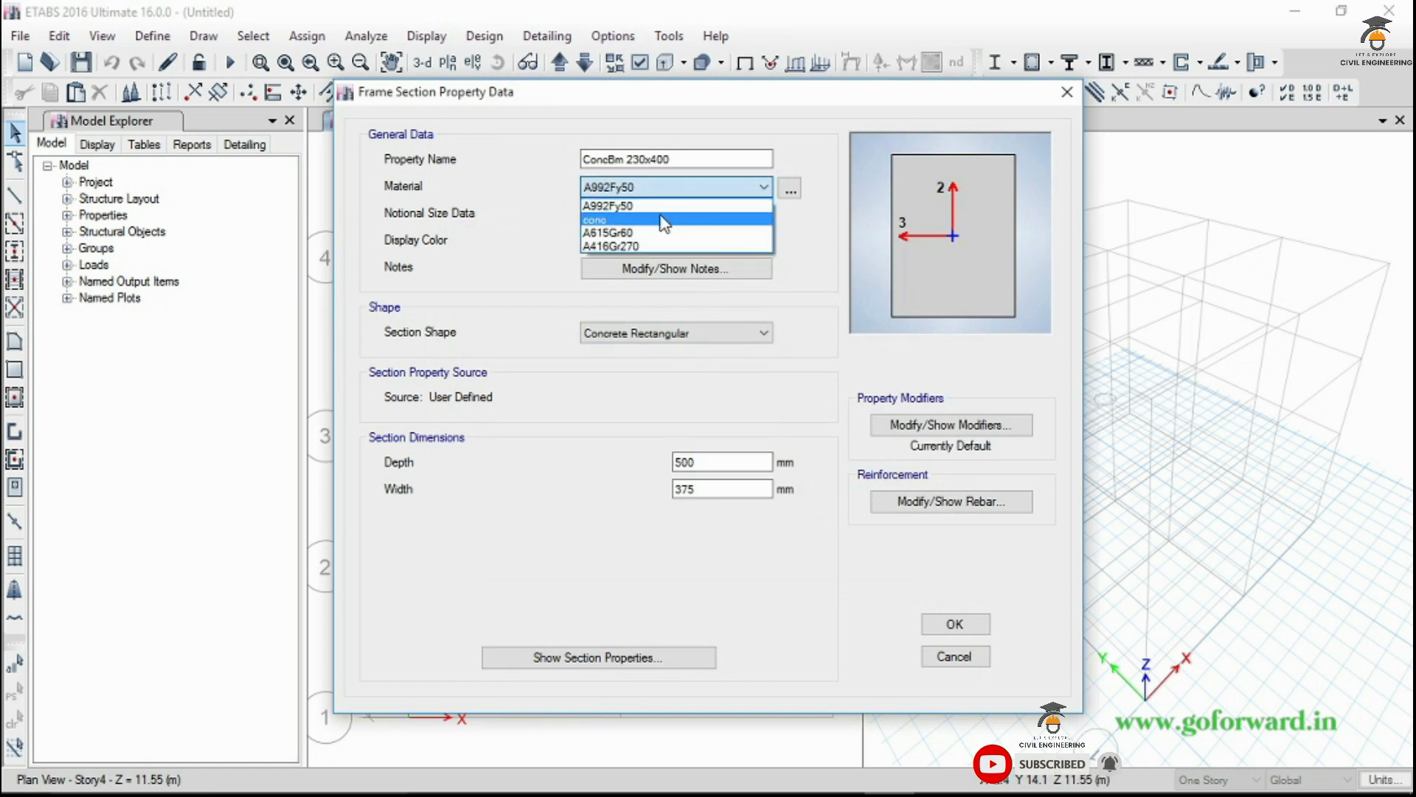
pyautogui.click(664, 220)
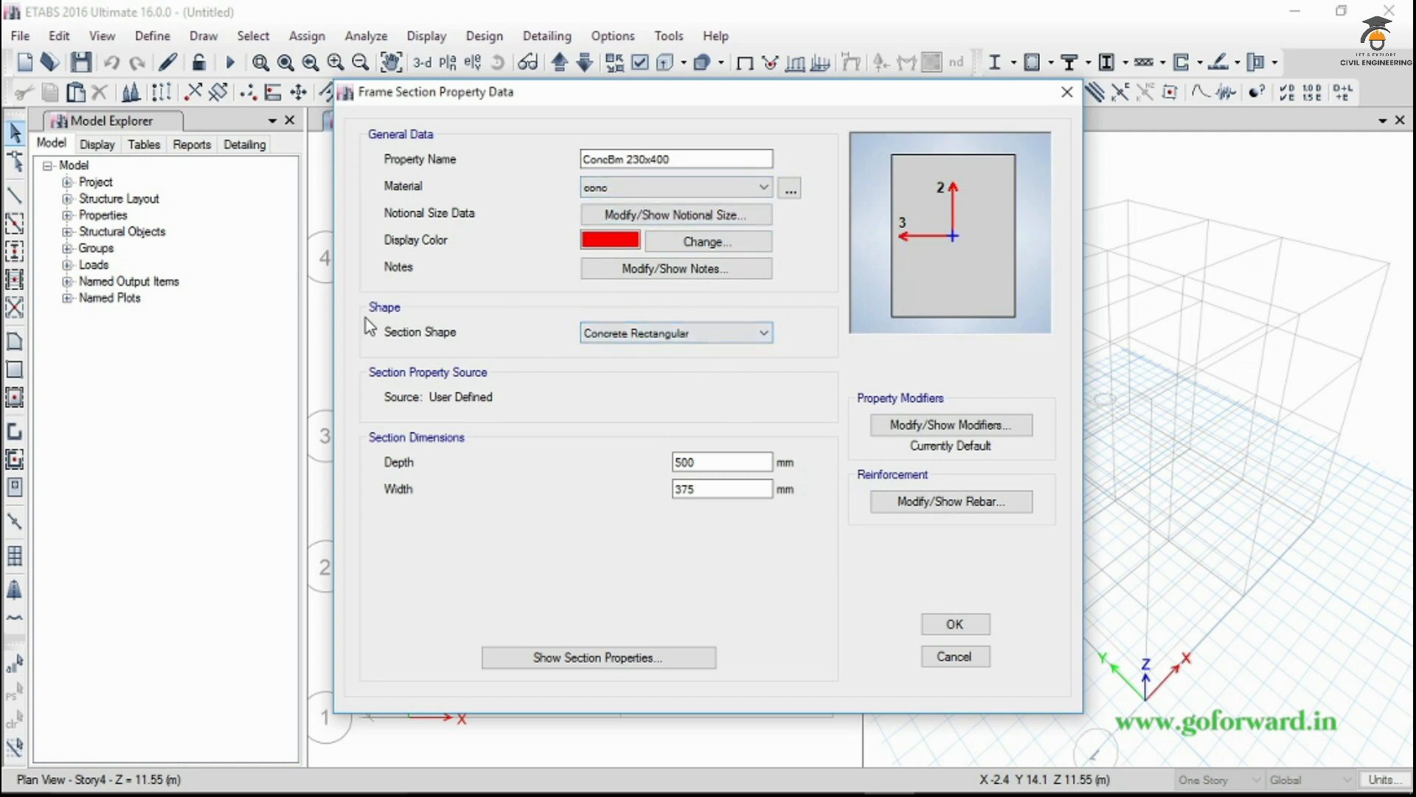
pyautogui.moveTo(769, 463); pyautogui.dragTo(589, 535)
pyautogui.write('4')
pyautogui.click(702, 490)
pyautogui.doubleClick(736, 490)
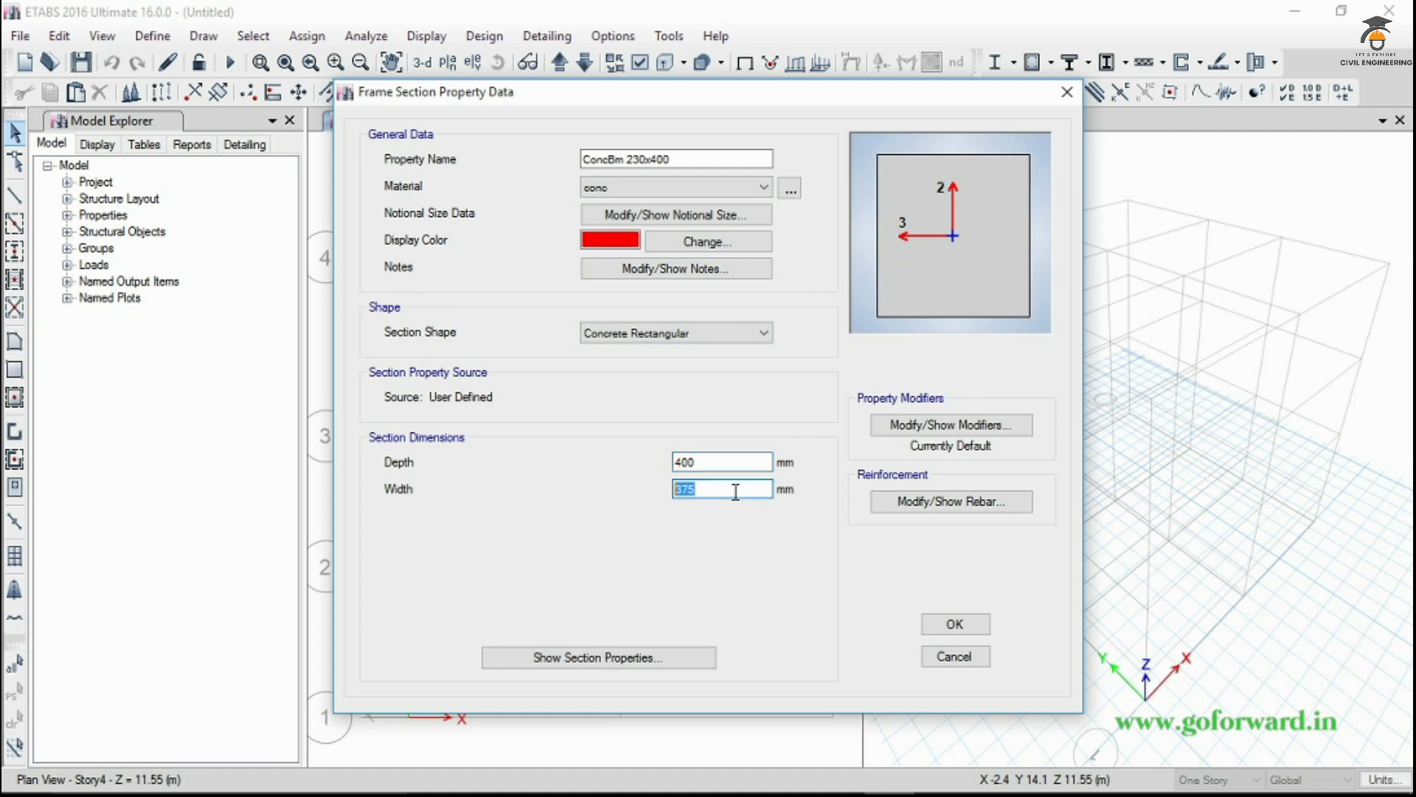
pyautogui.write('230')
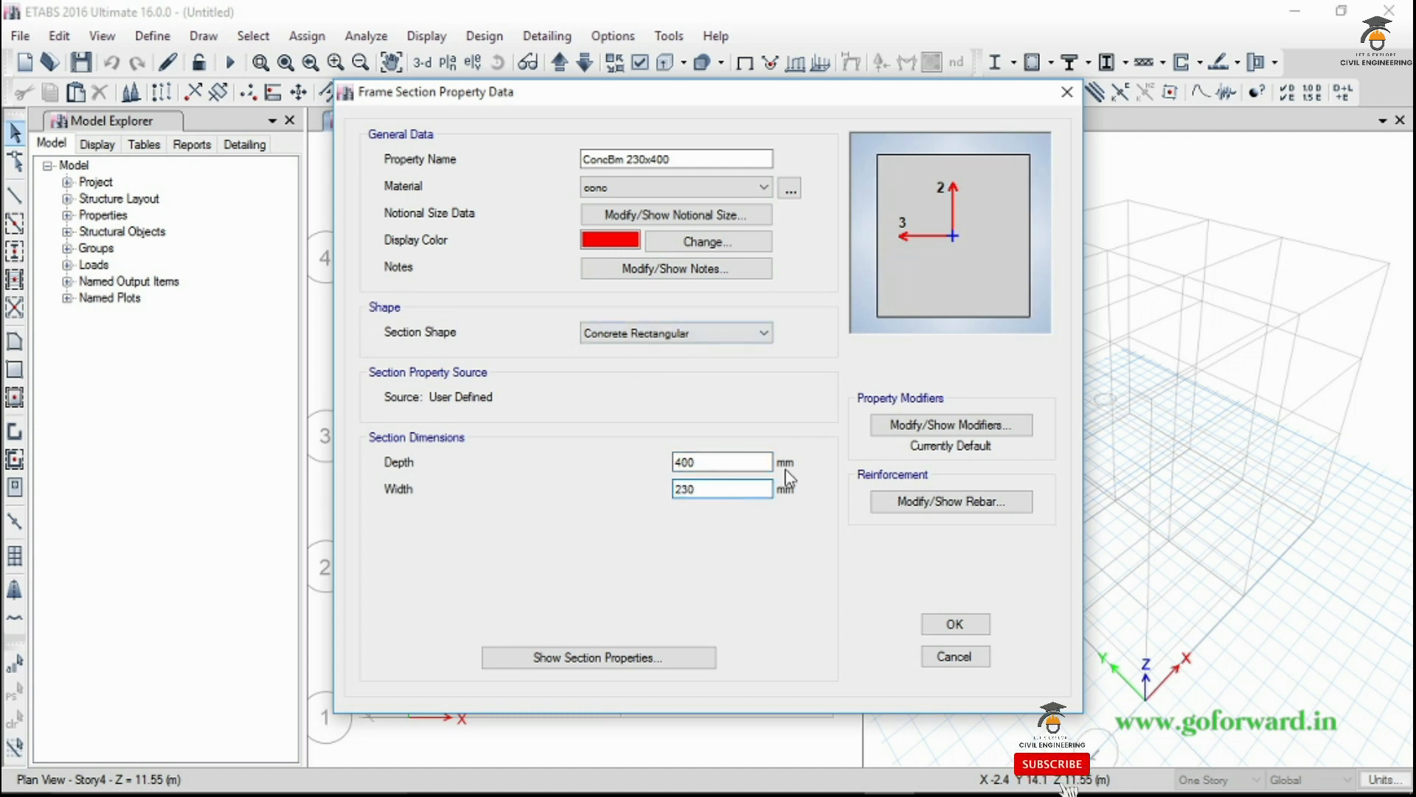
# Check the beam section's reinforcement data and accept the section definition
pyautogui.click(978, 507)
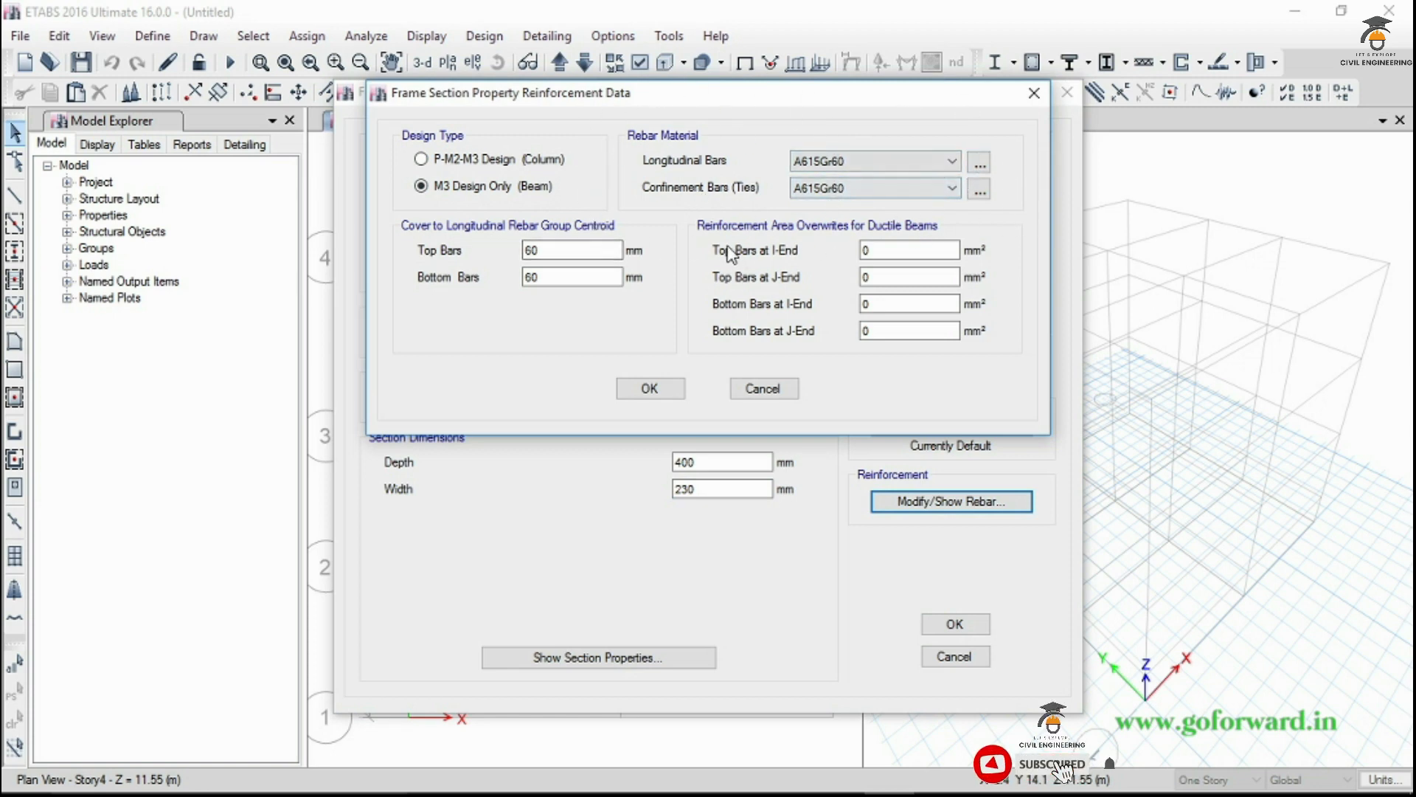
pyautogui.click(651, 391)
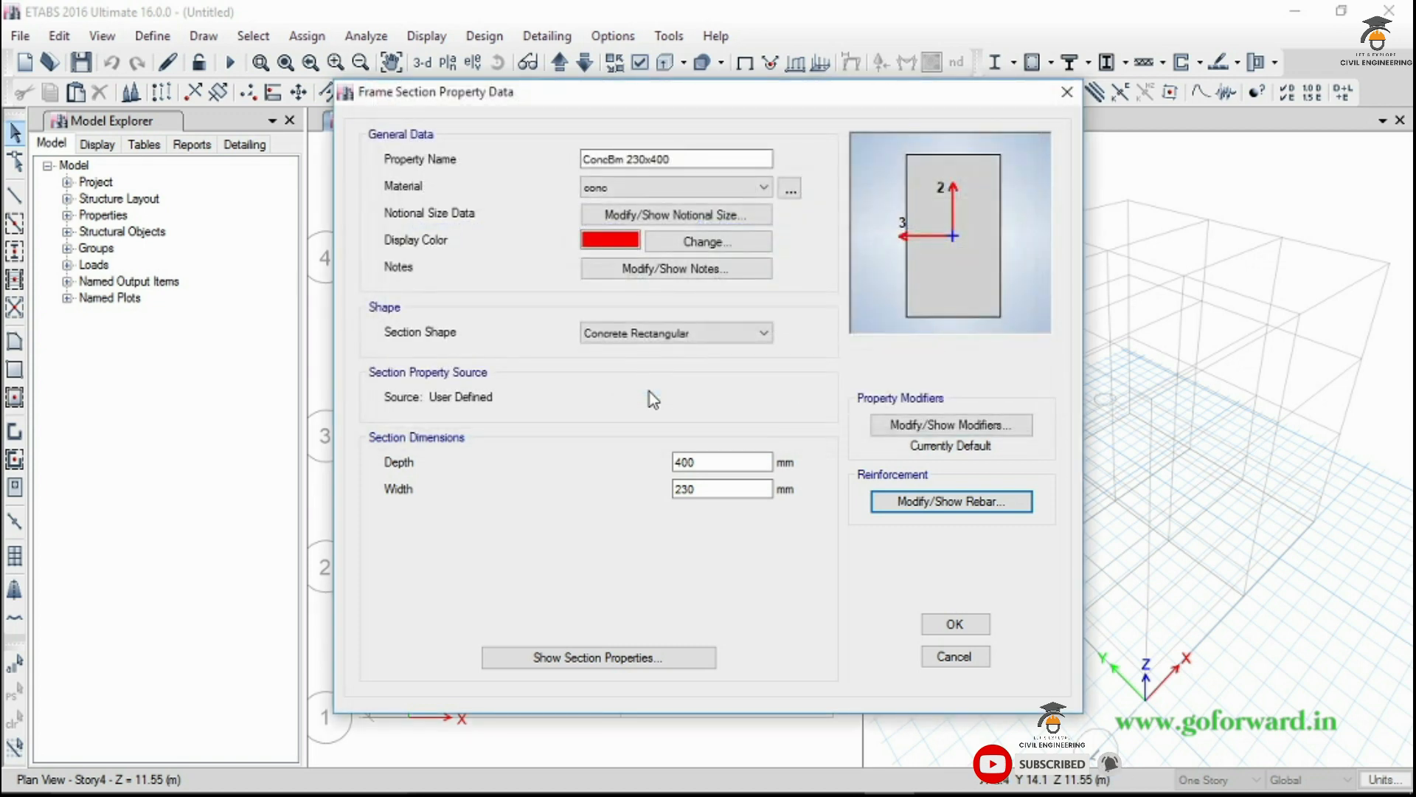
pyautogui.click(954, 623)
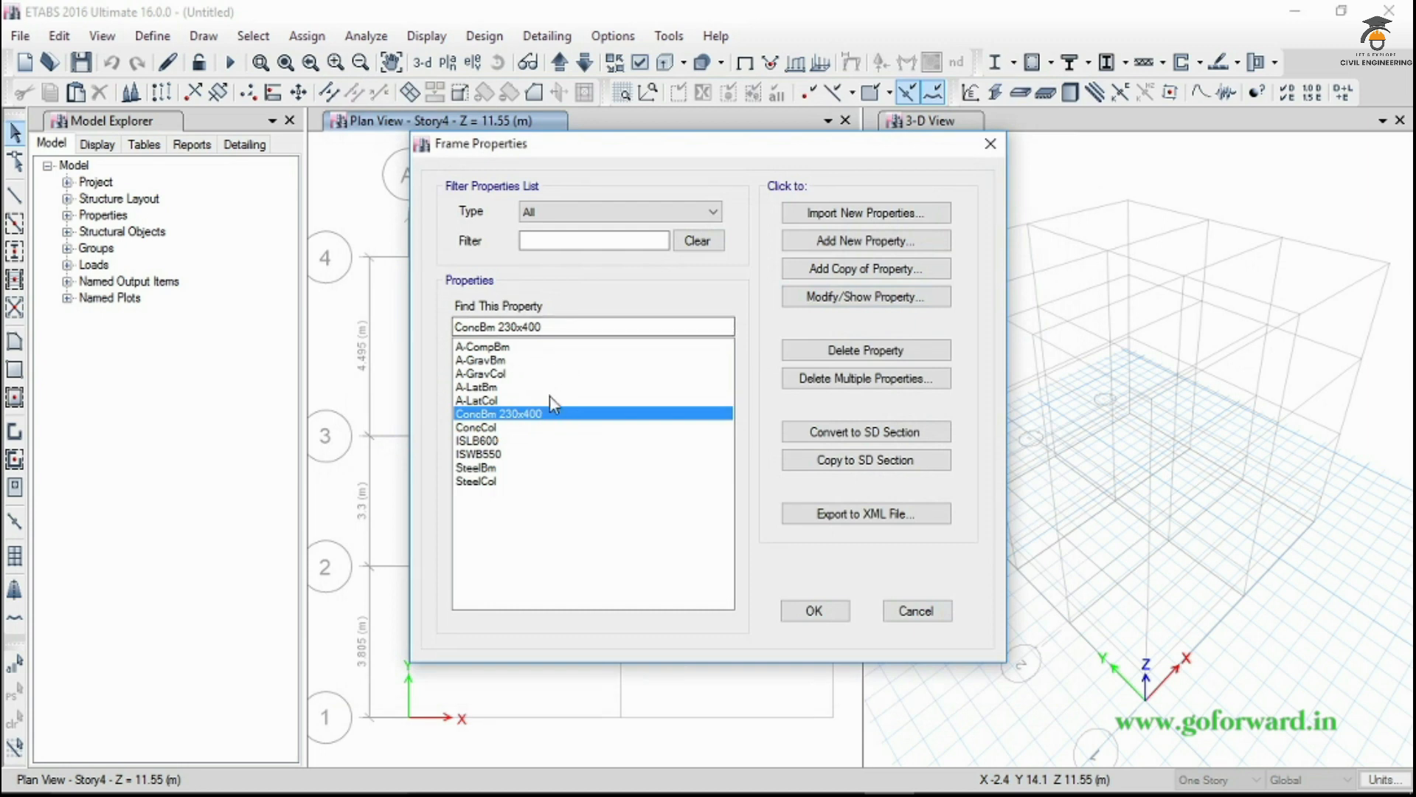
# Open the ConcCol frame section for modification and rename it ConcCol 300x300
pyautogui.click(505, 425)
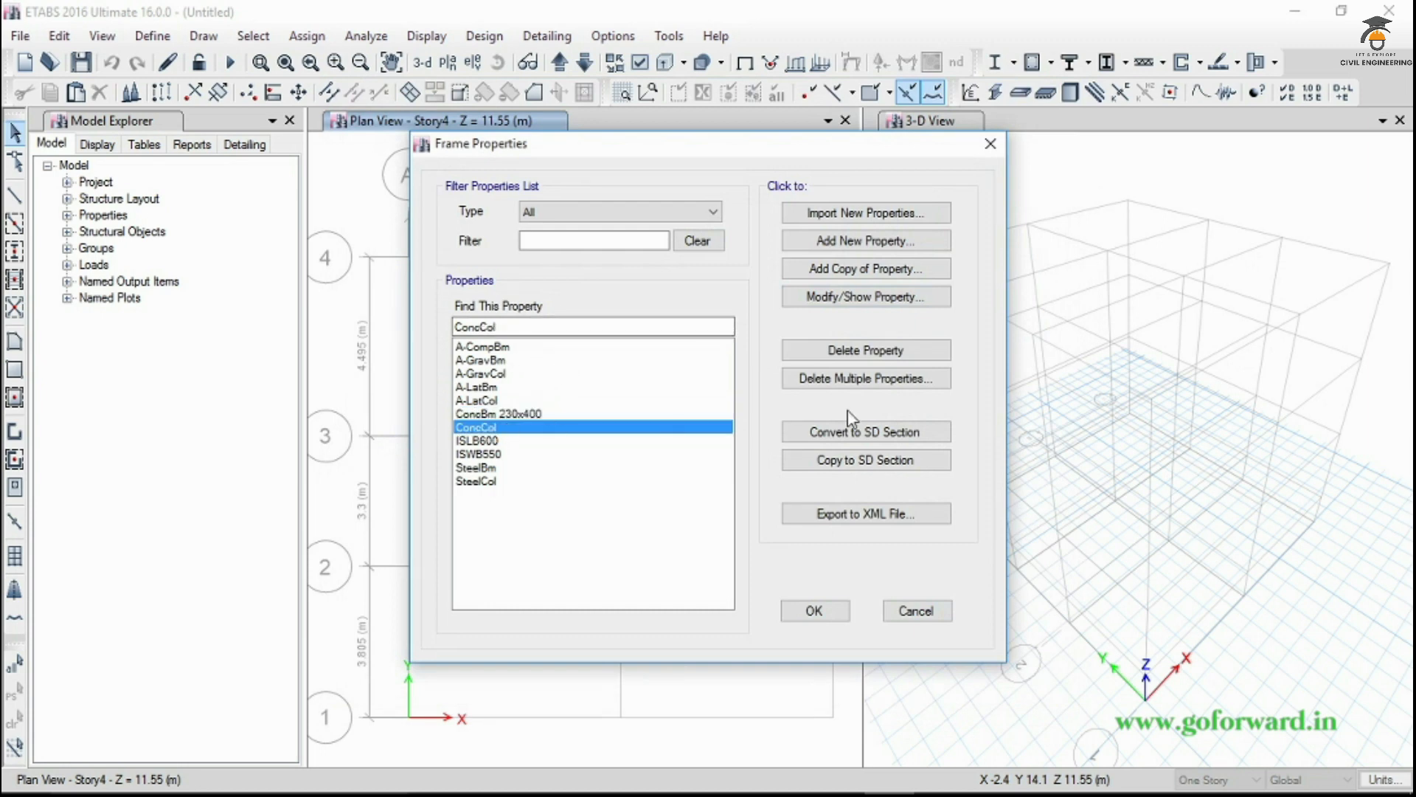
pyautogui.click(912, 298)
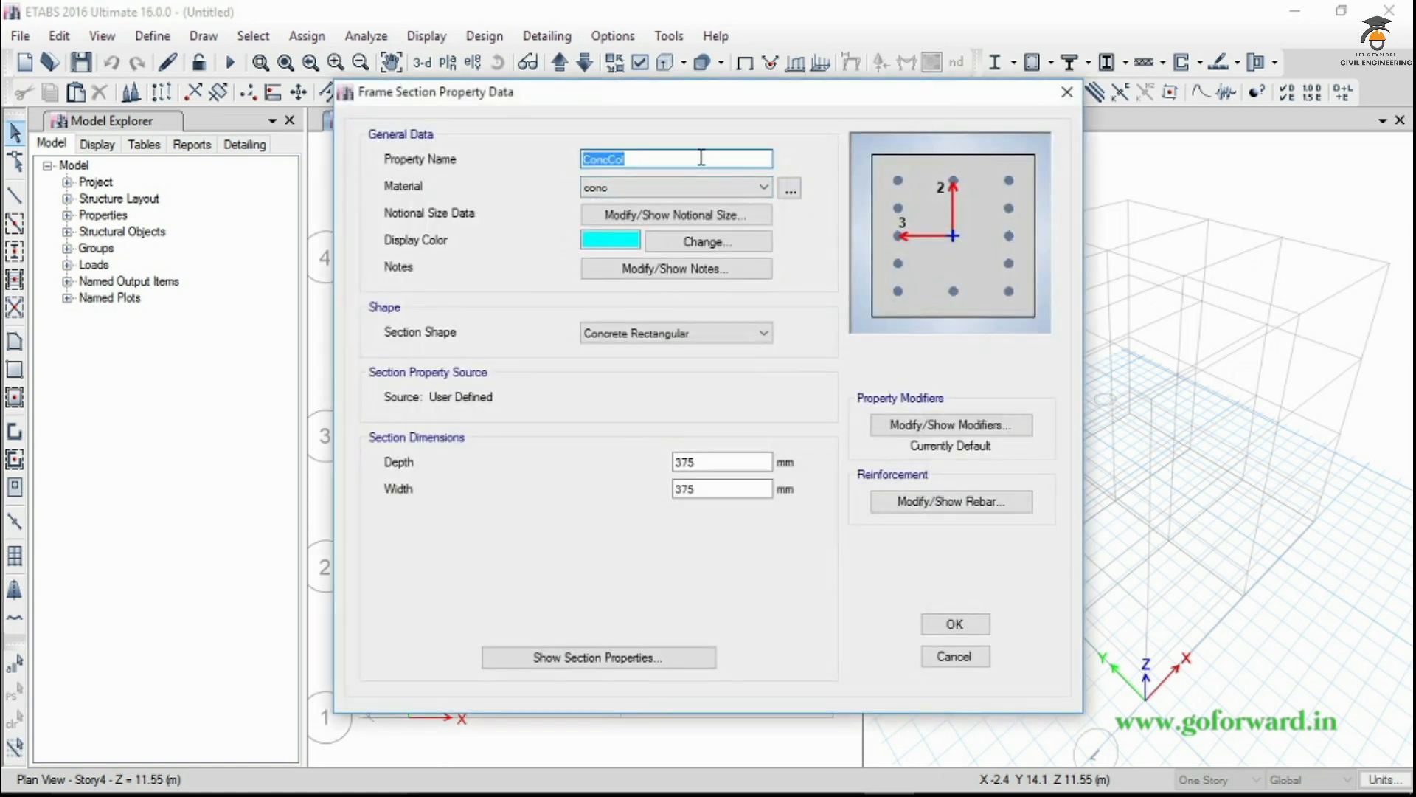
pyautogui.click(701, 158)
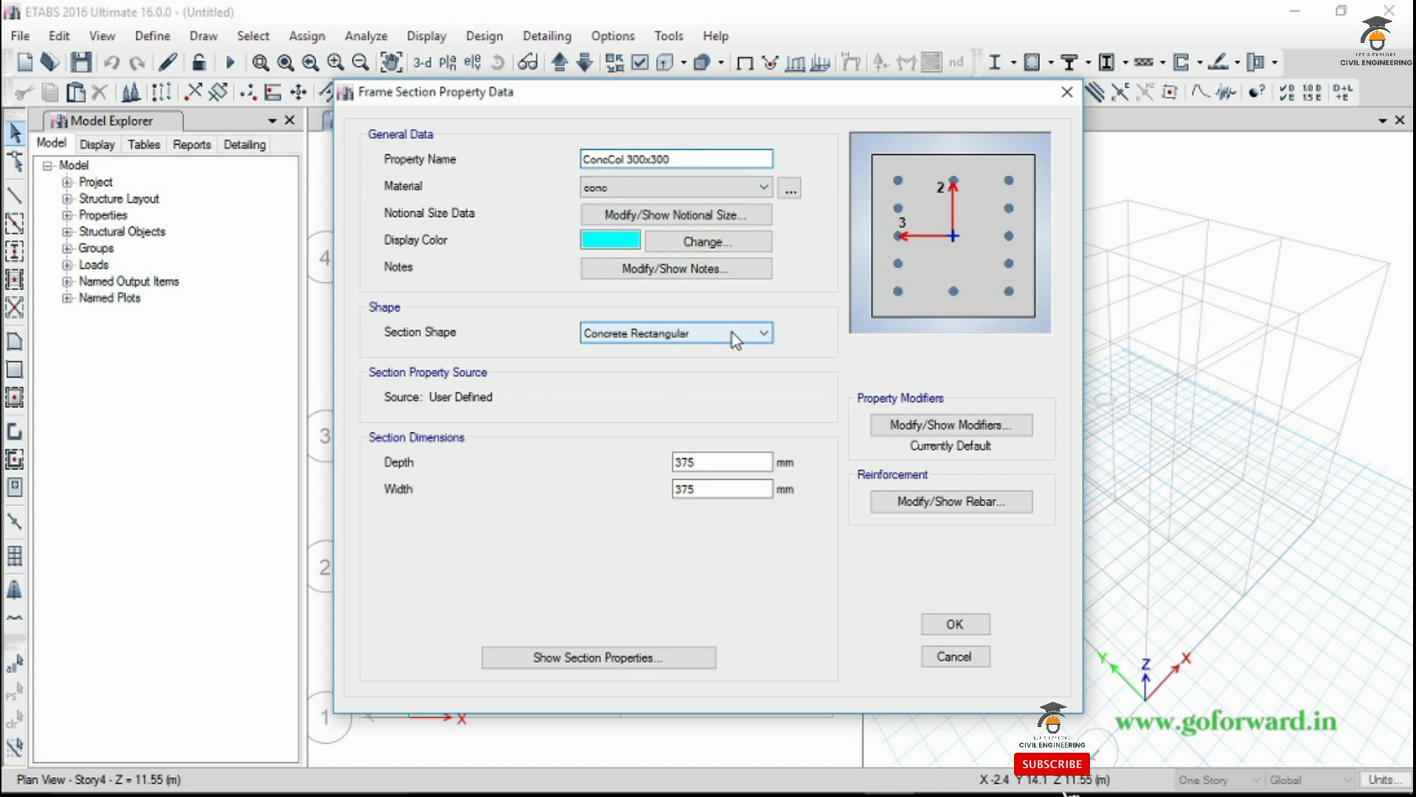
# Set the ConcCol 300x300 section's depth and width to 300 mm each
pyautogui.doubleClick(712, 462)
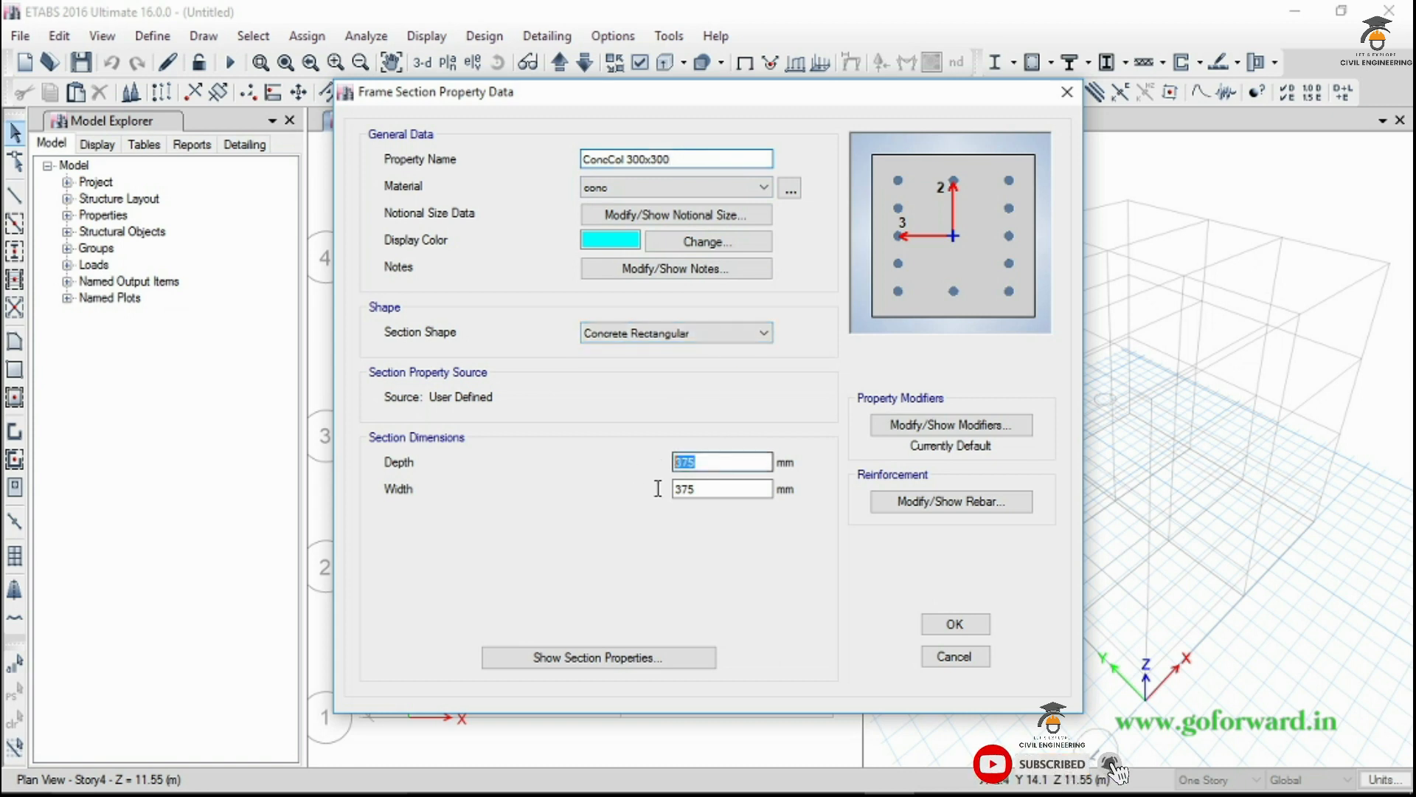
pyautogui.write('30')
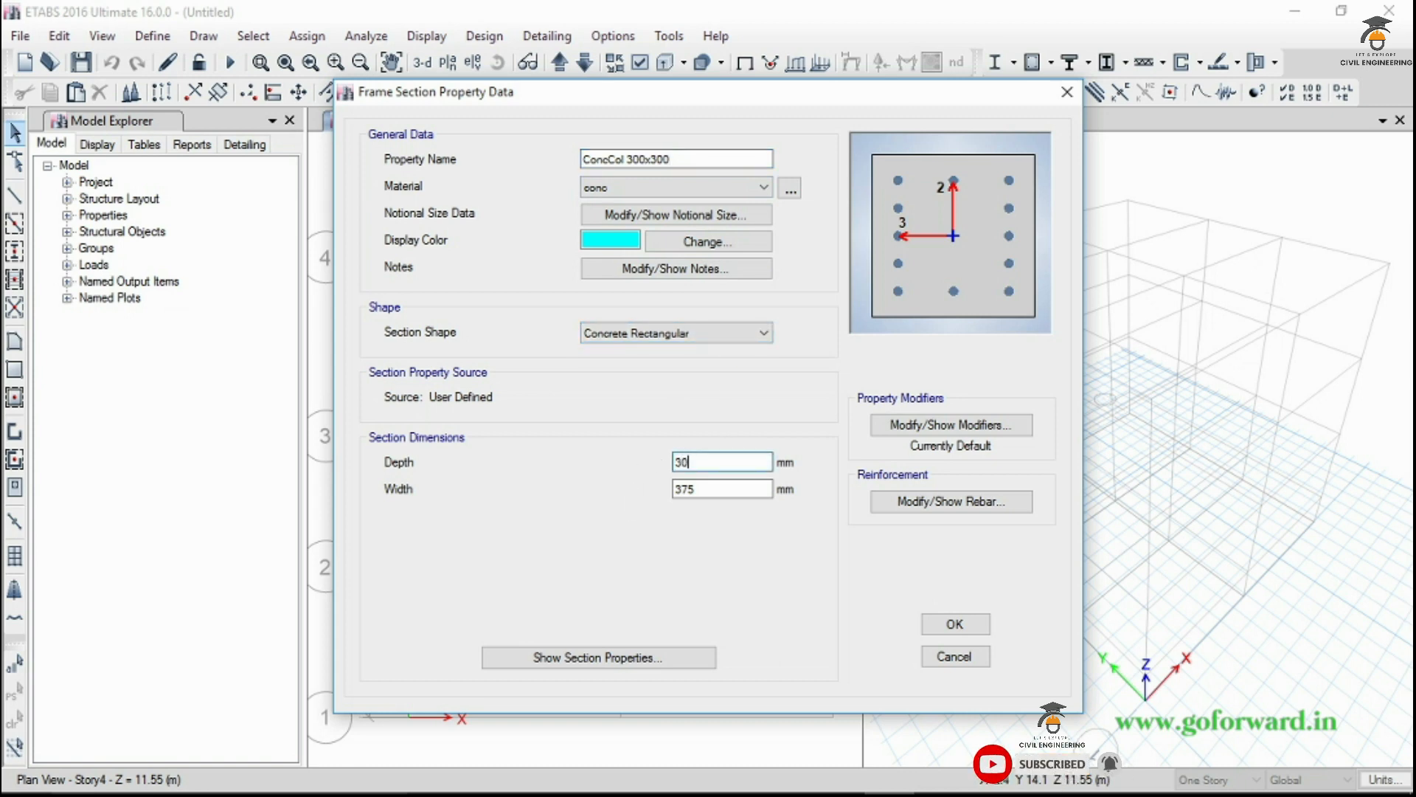
pyautogui.write('0')
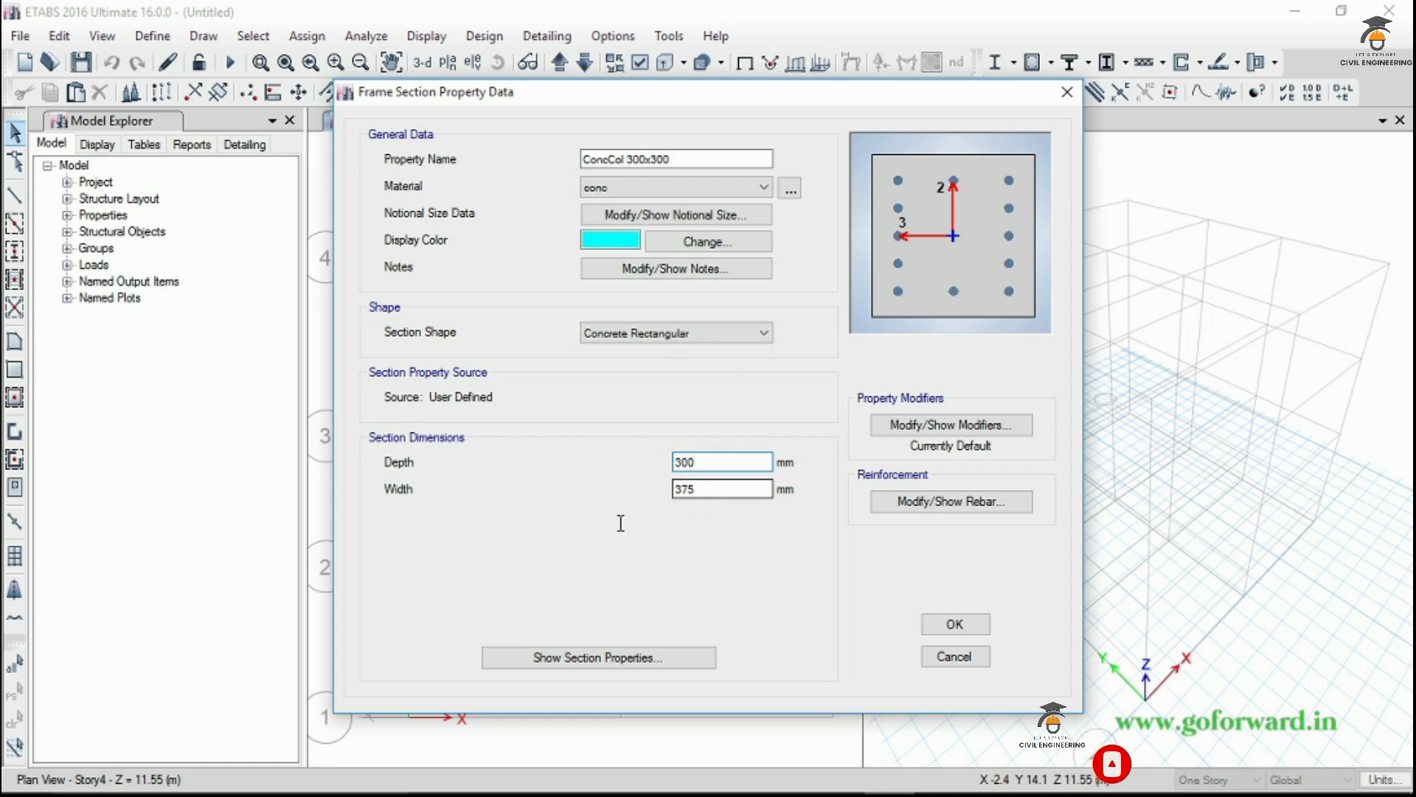
pyautogui.press('Tab')
pyautogui.write('3')
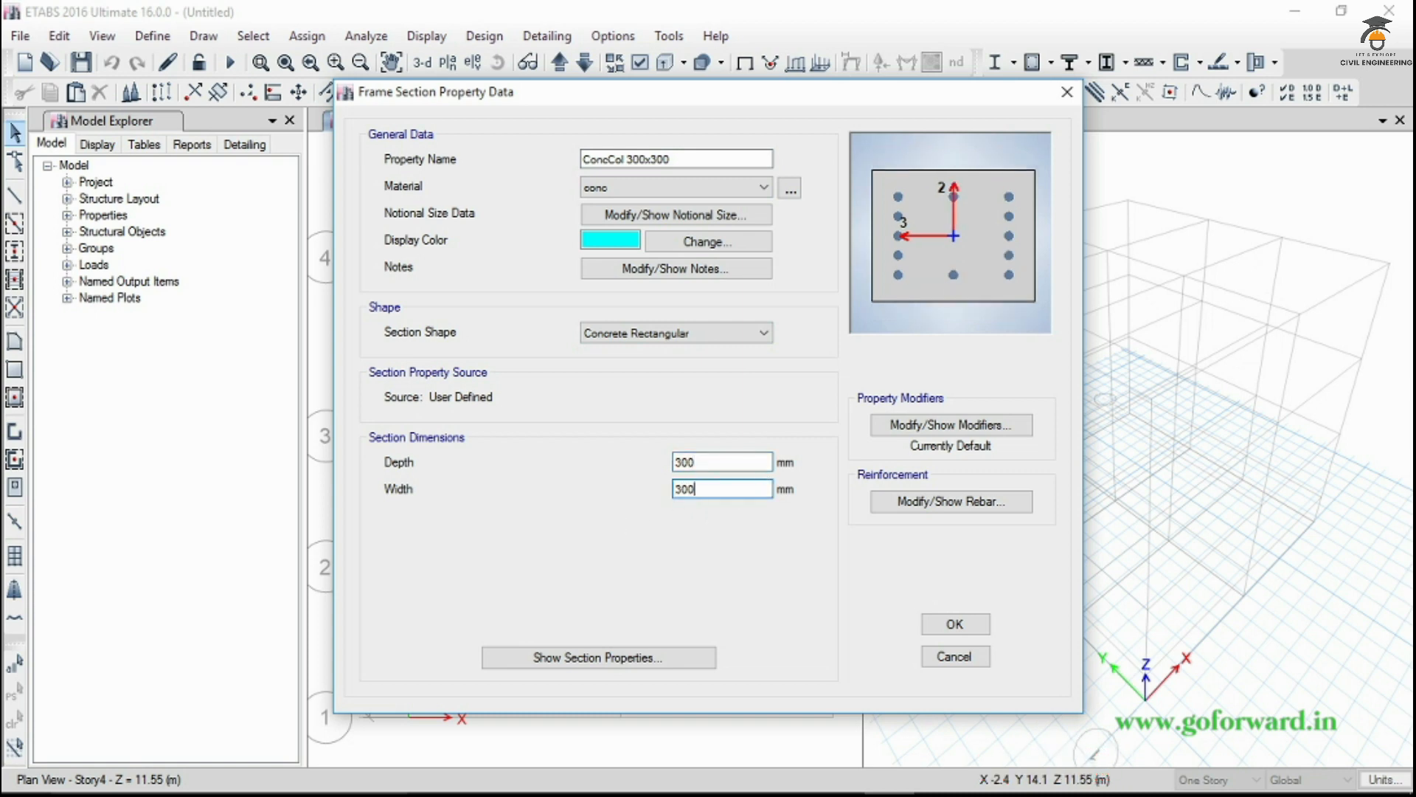
# Check the column section's reinforcement data, then accept the section and the frame property definitions
pyautogui.click(941, 504)
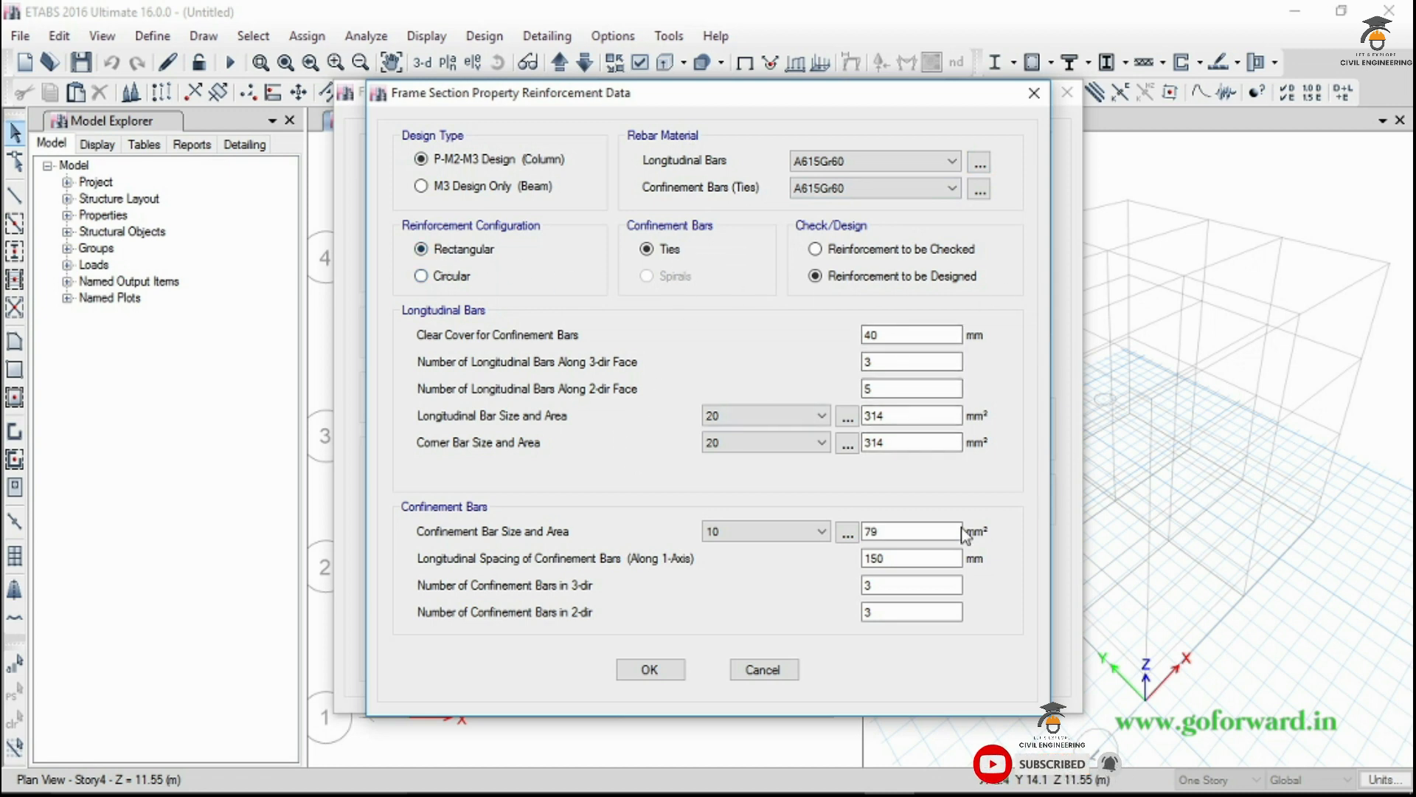
pyautogui.click(649, 669)
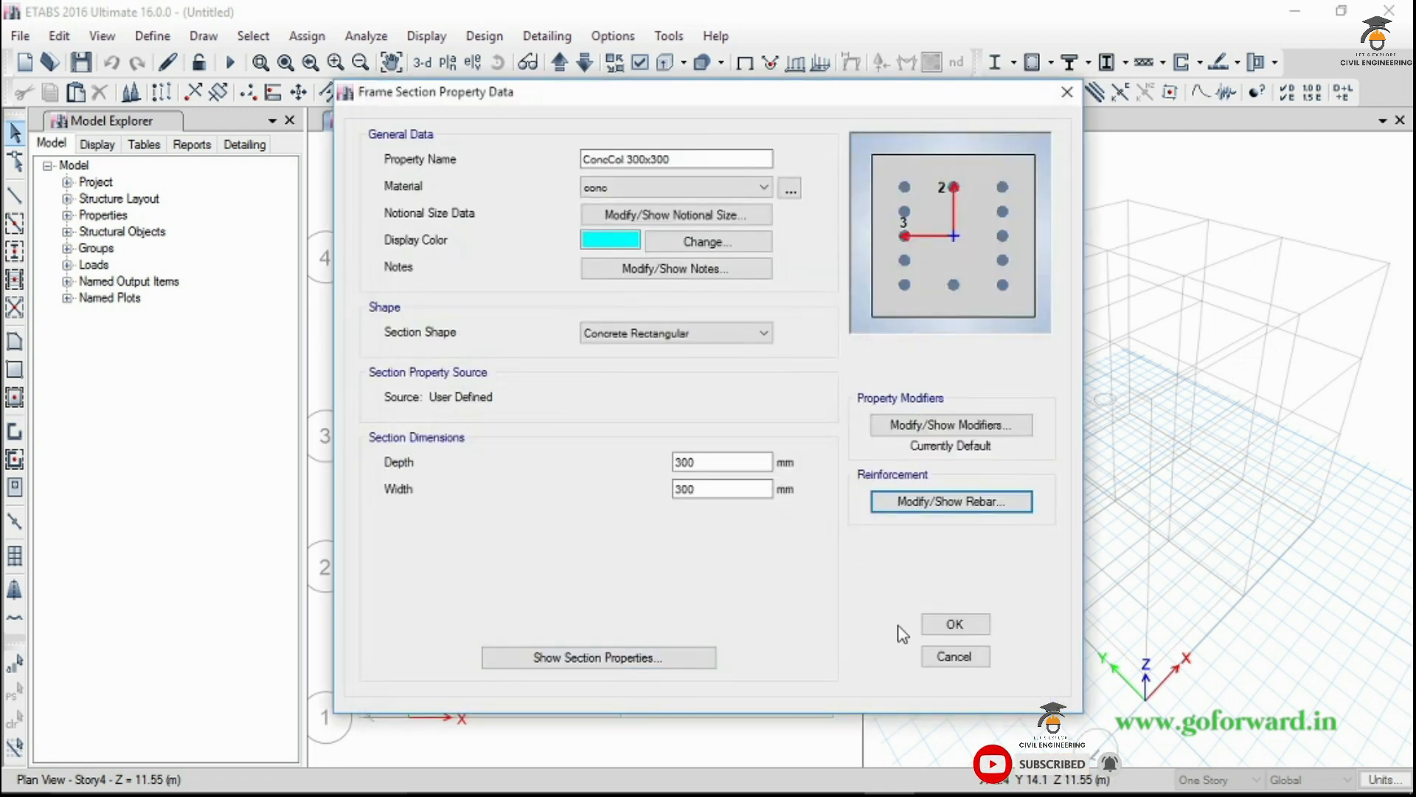
pyautogui.click(954, 624)
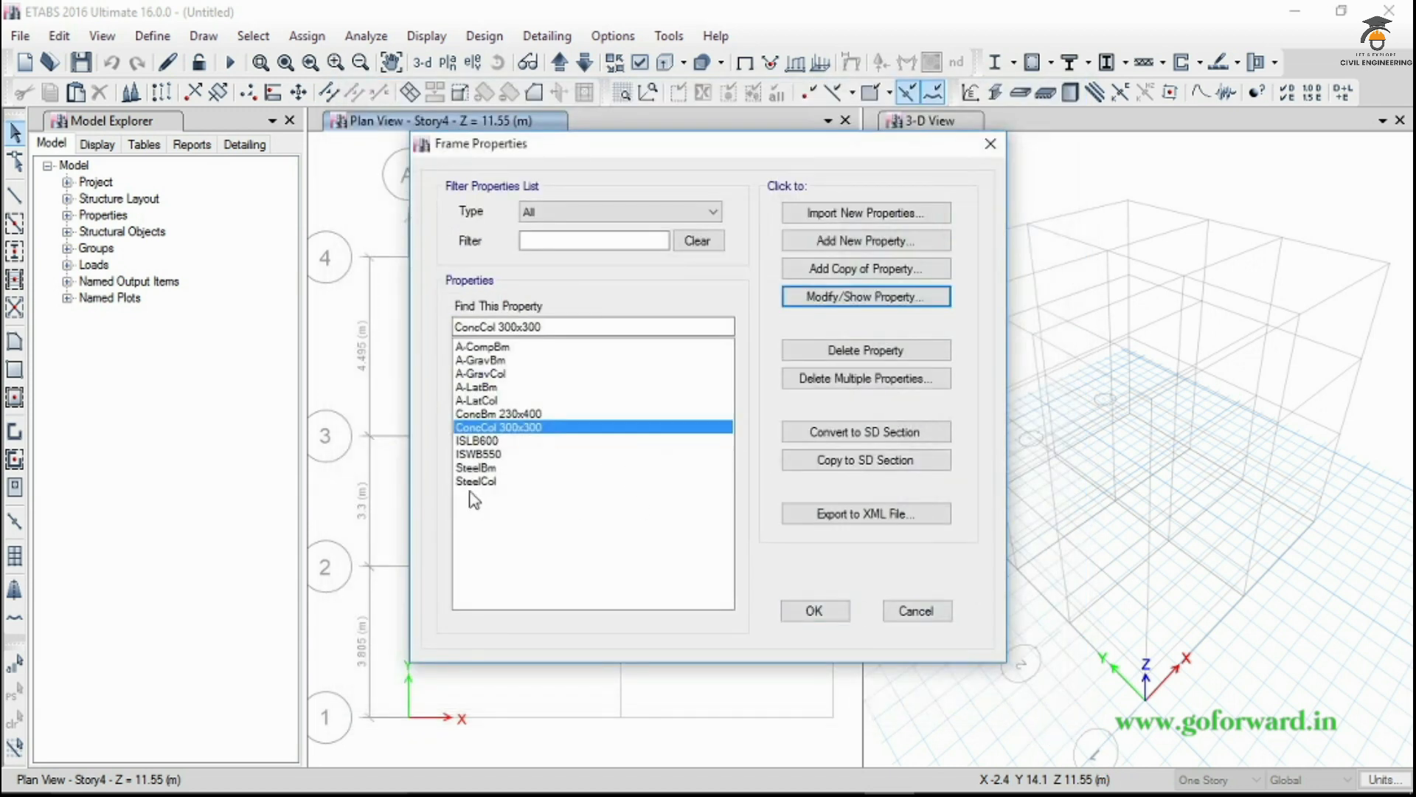
pyautogui.click(521, 414)
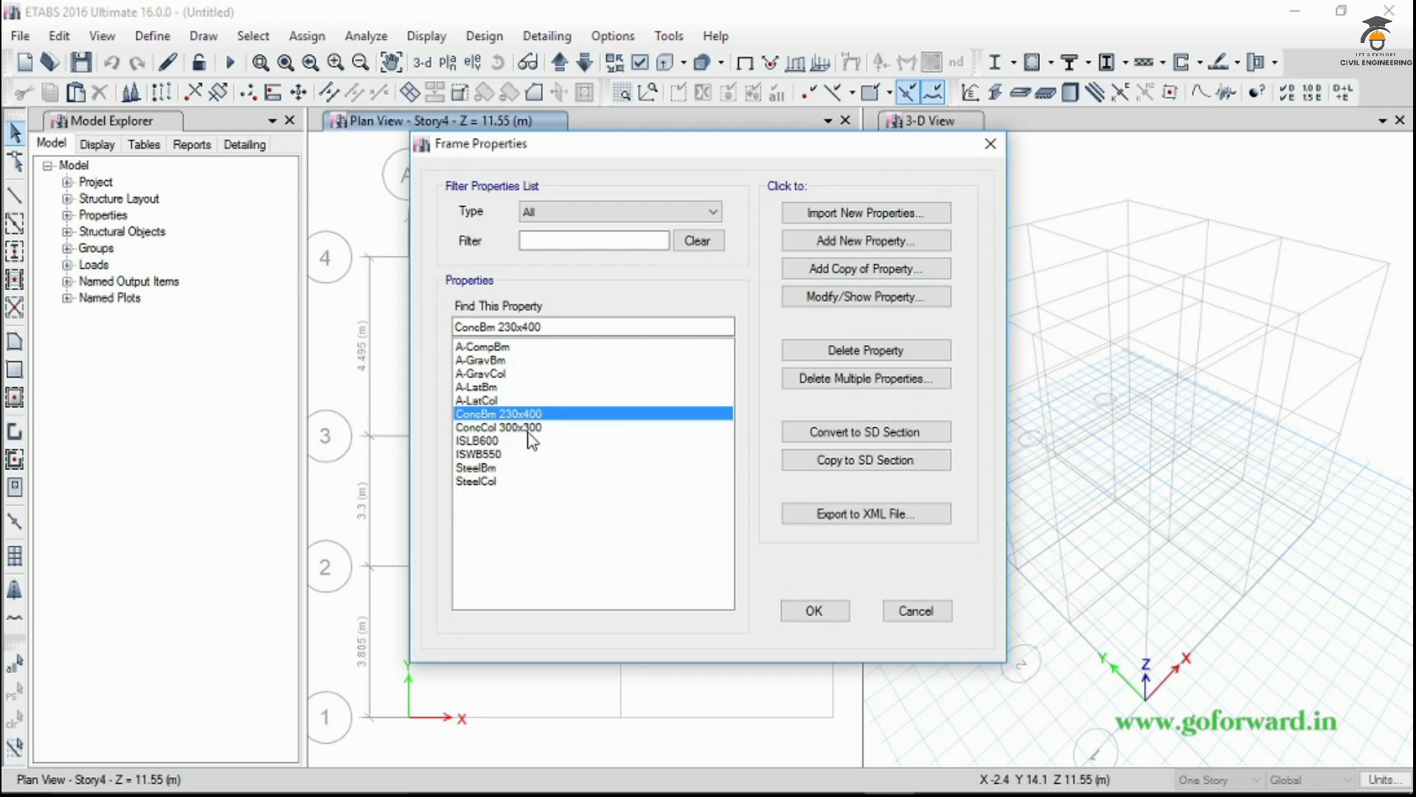
pyautogui.click(528, 428)
pyautogui.click(811, 611)
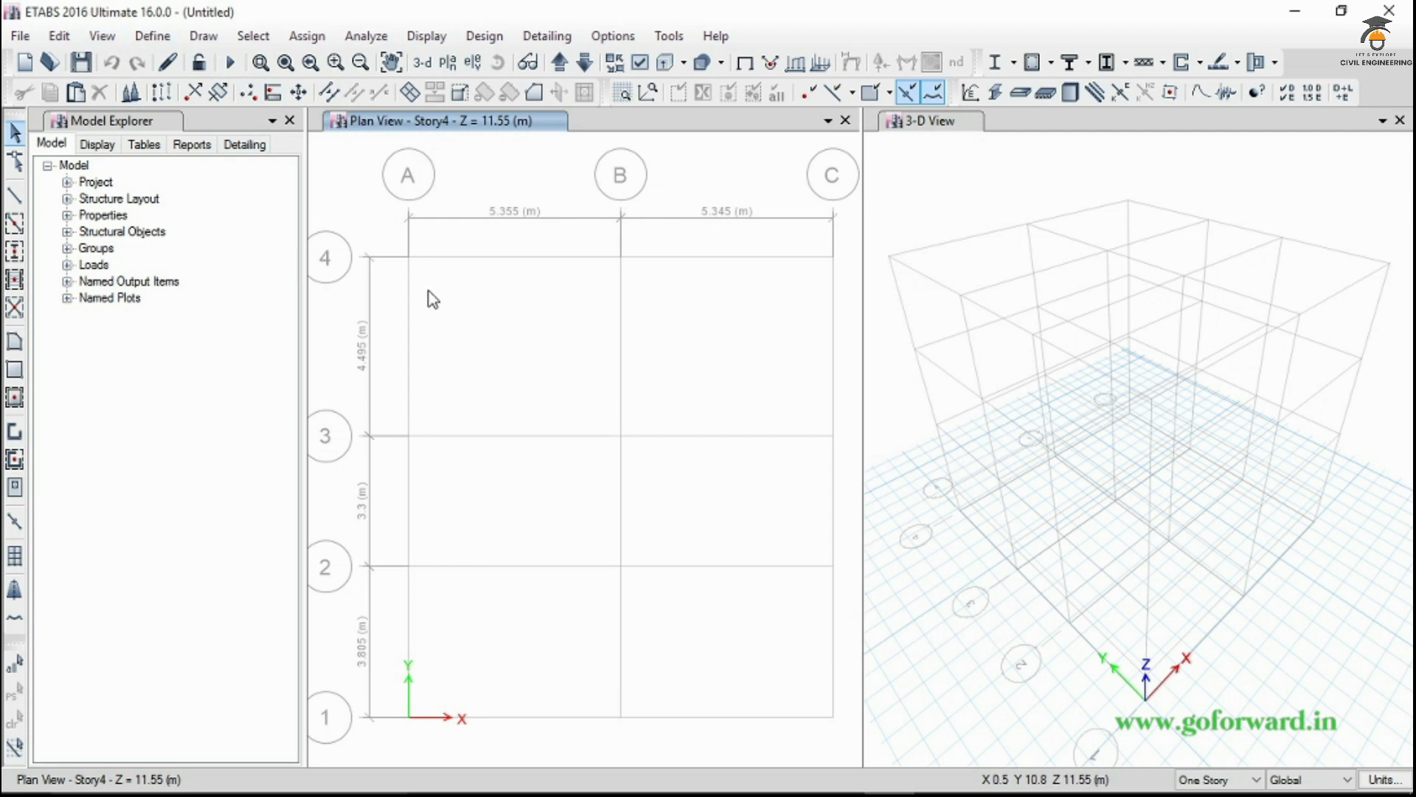
# Set the thickness of the Slab1 slab section to 125 mm and accept the slab property definitions
pyautogui.click(152, 36)
pyautogui.moveTo(198, 99)
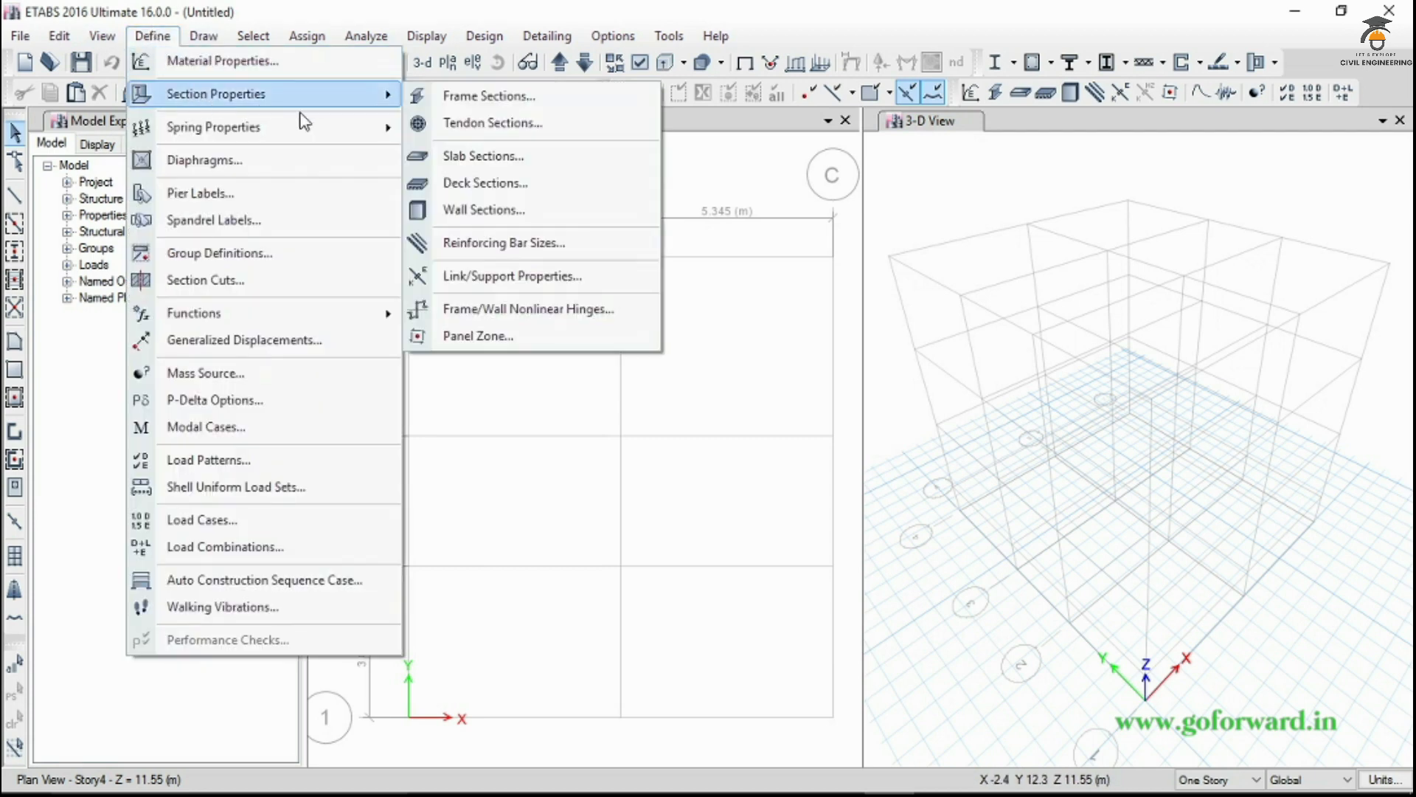
pyautogui.click(534, 155)
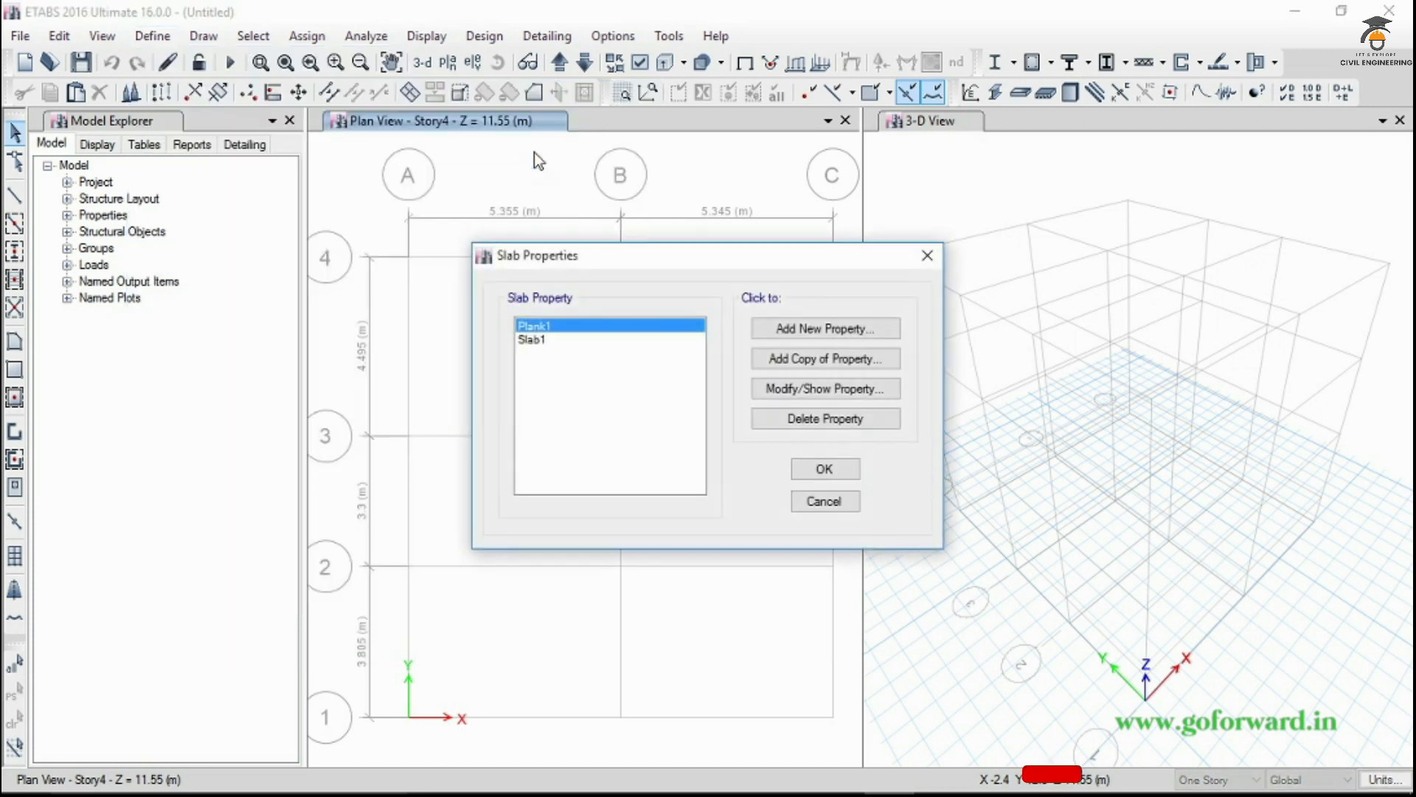
pyautogui.click(544, 341)
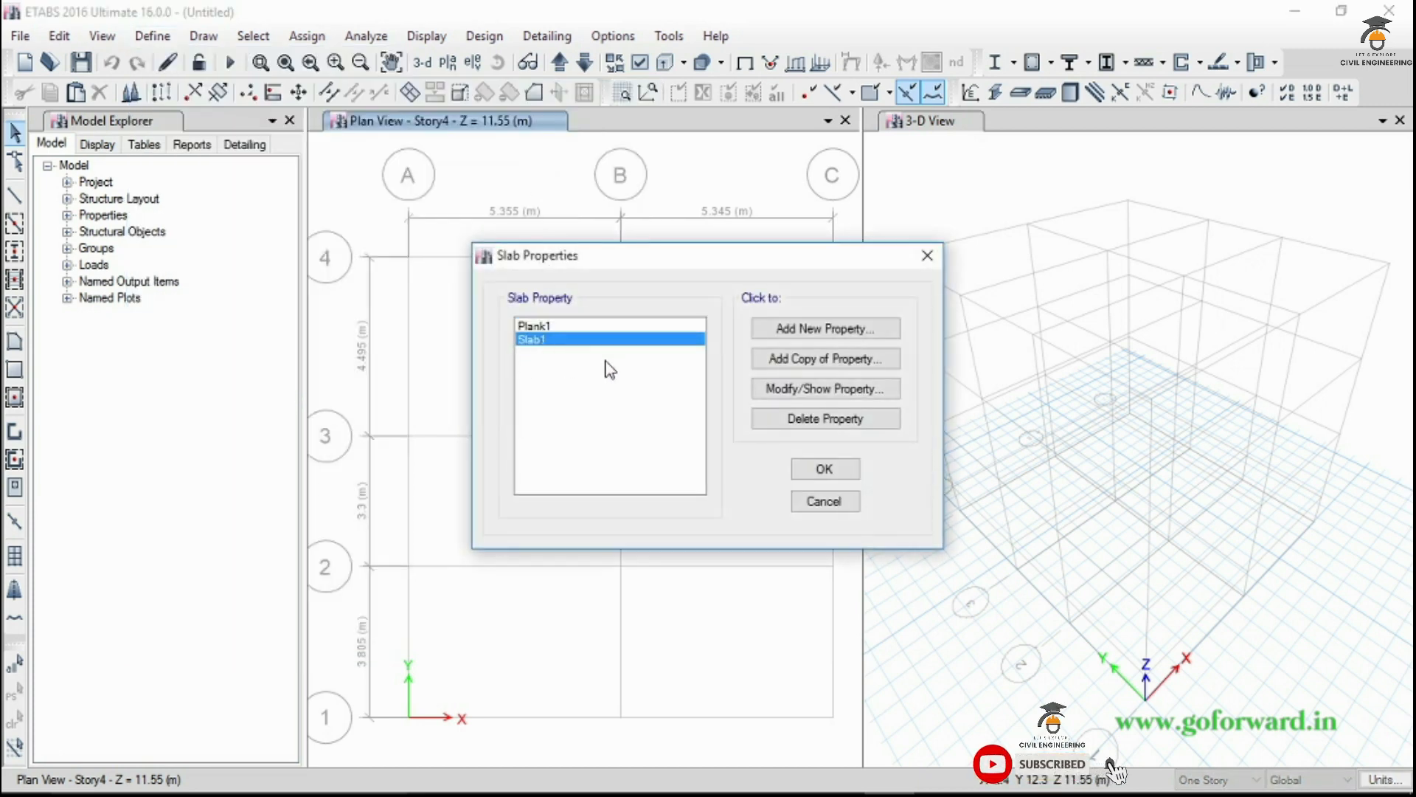
pyautogui.click(847, 395)
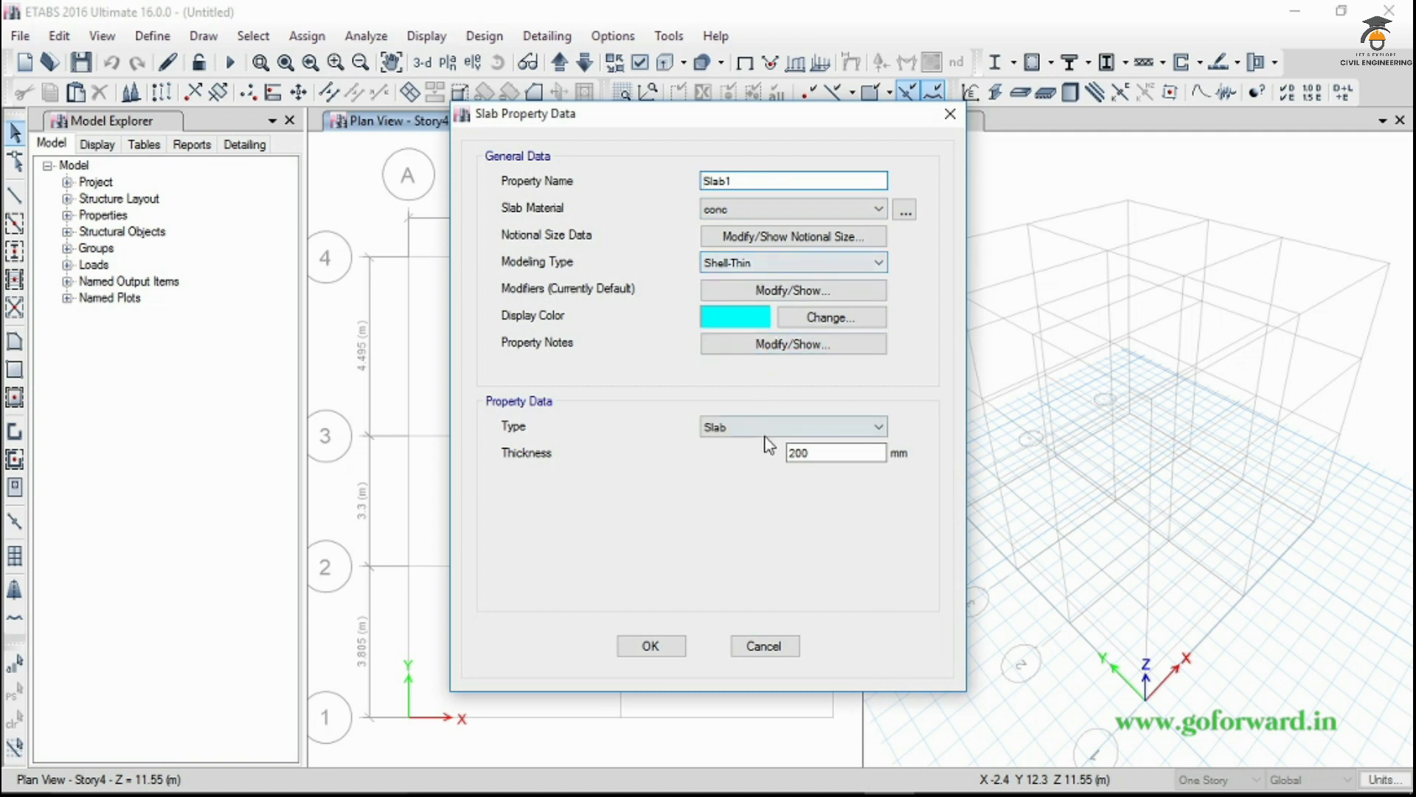
pyautogui.moveTo(827, 455); pyautogui.dragTo(736, 495)
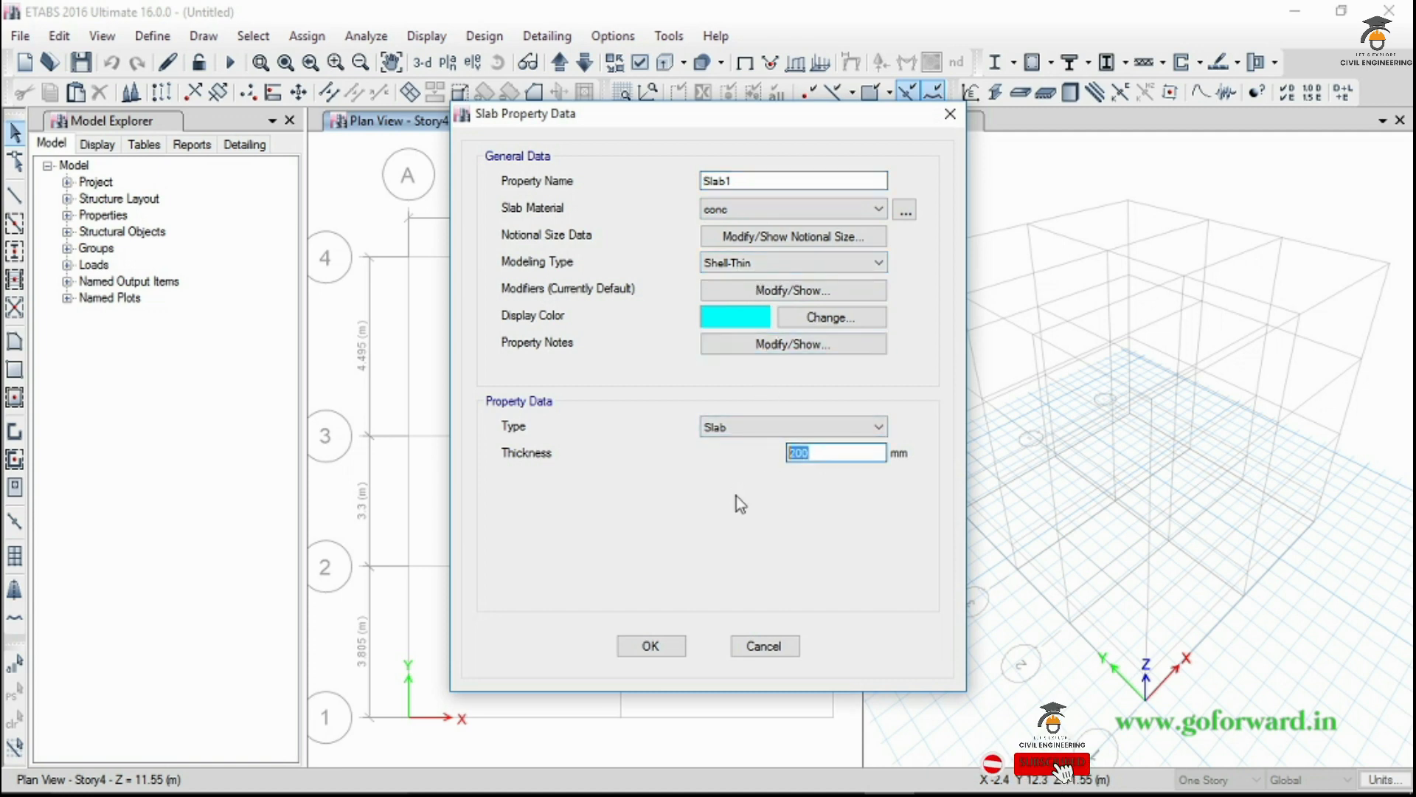
pyautogui.write('125')
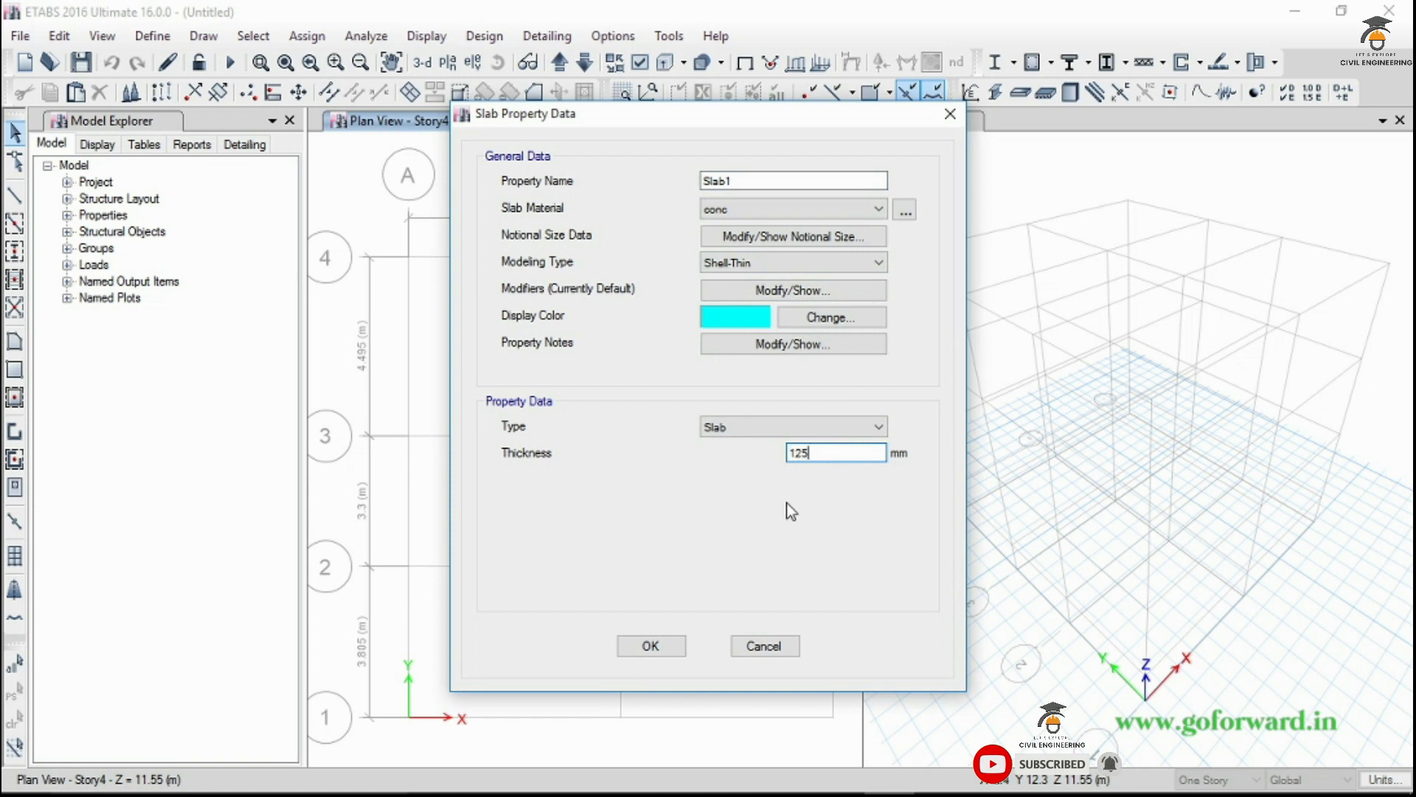
pyautogui.click(639, 650)
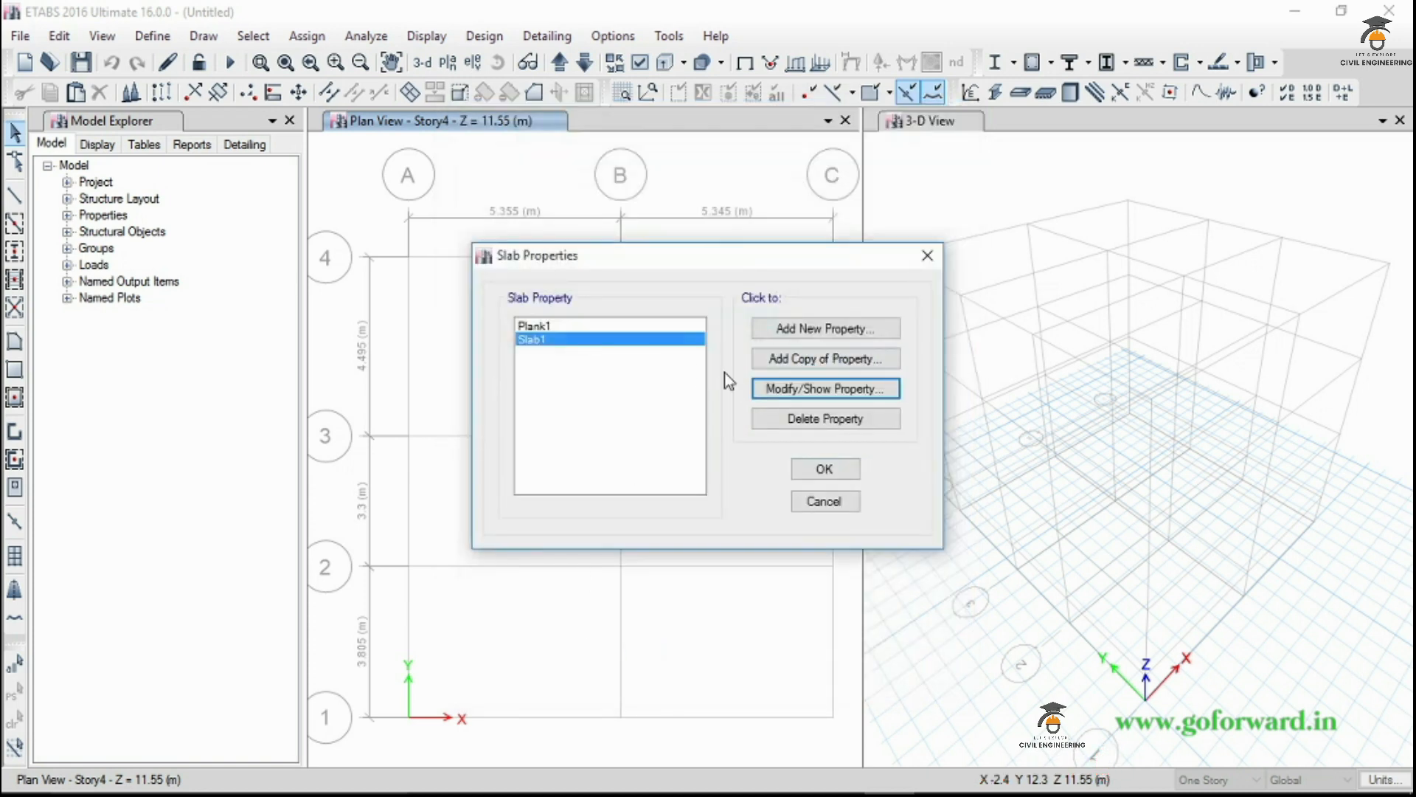
pyautogui.click(826, 470)
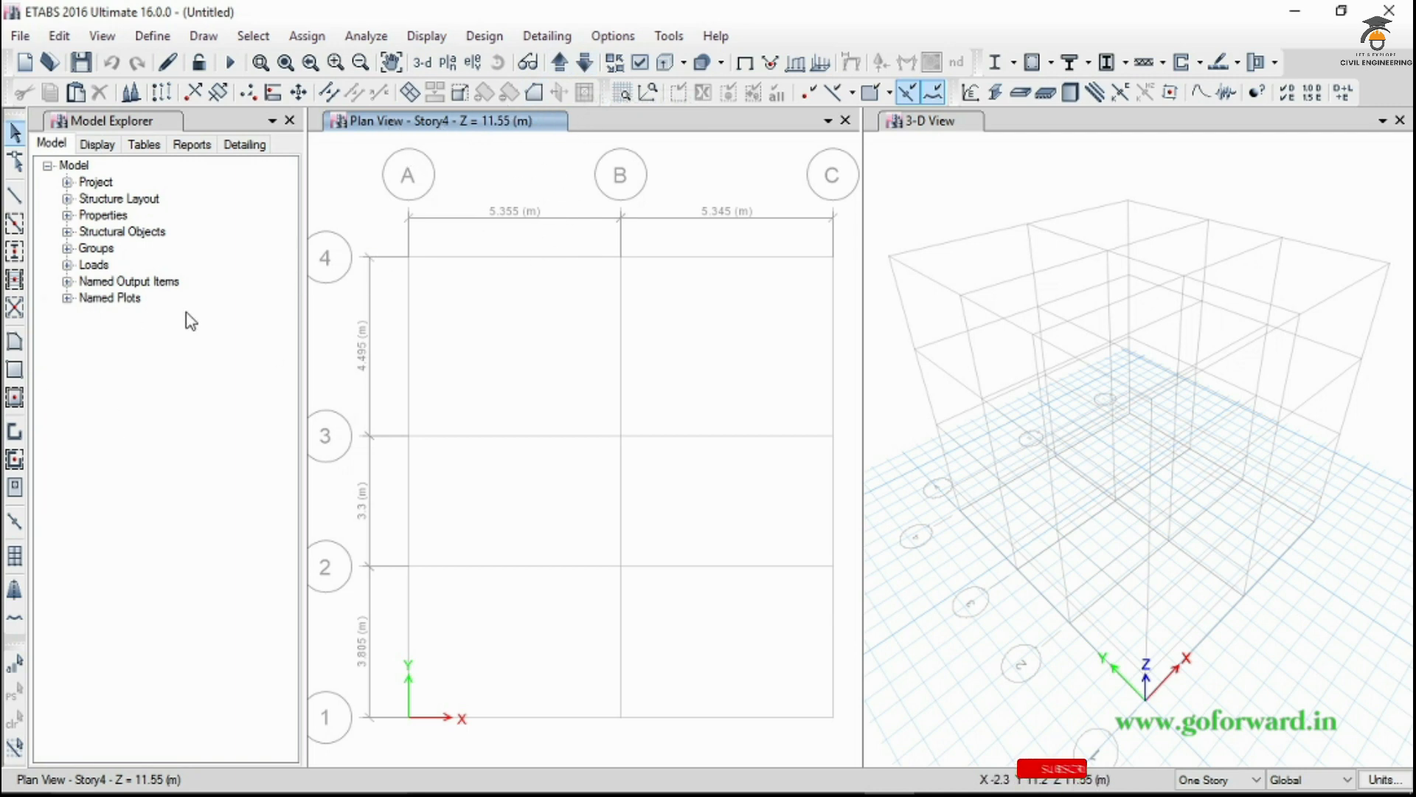
# Try drawing a single frame line along grid line 1 from A to B on Story4, and undo it
pyautogui.click(14, 196)
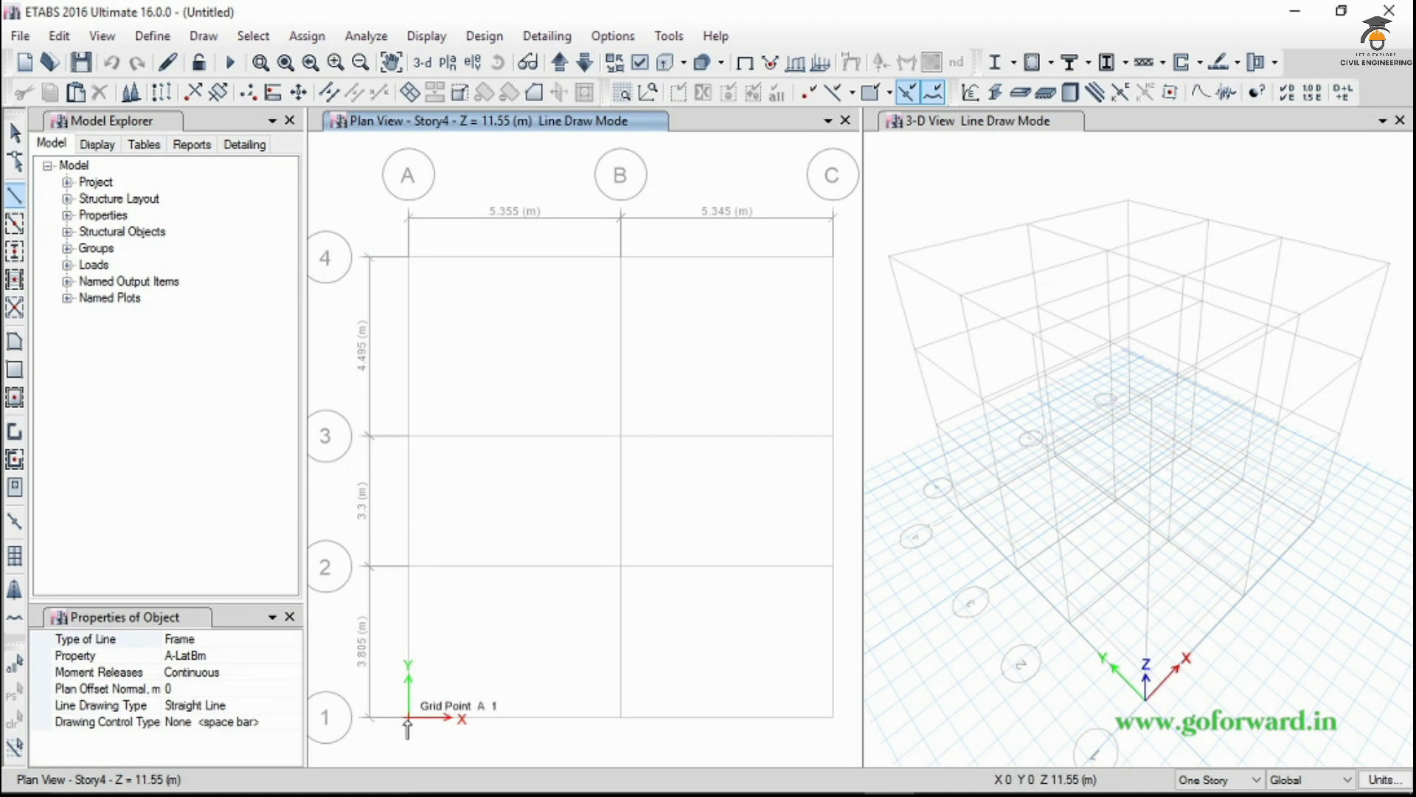
pyautogui.click(407, 719)
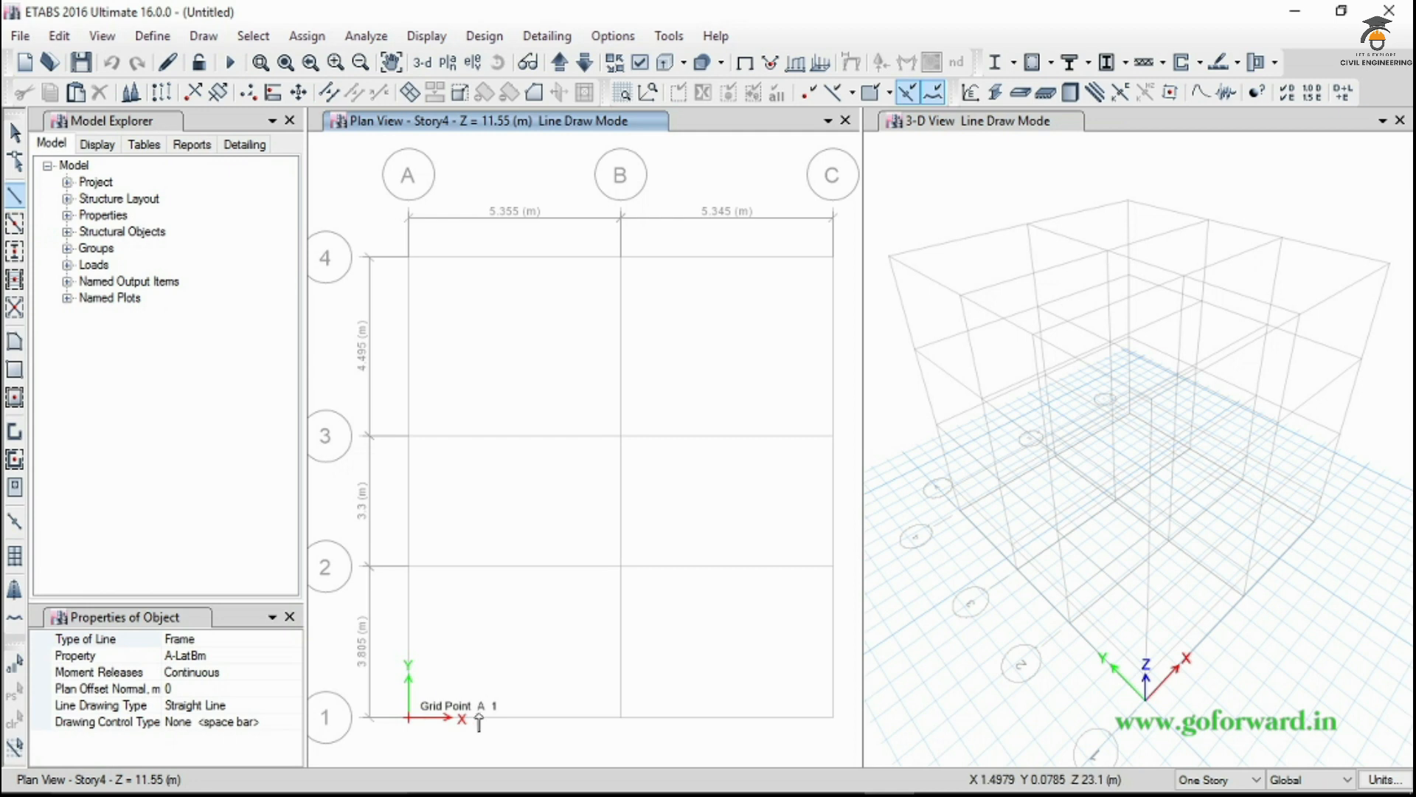
pyautogui.doubleClick(620, 717)
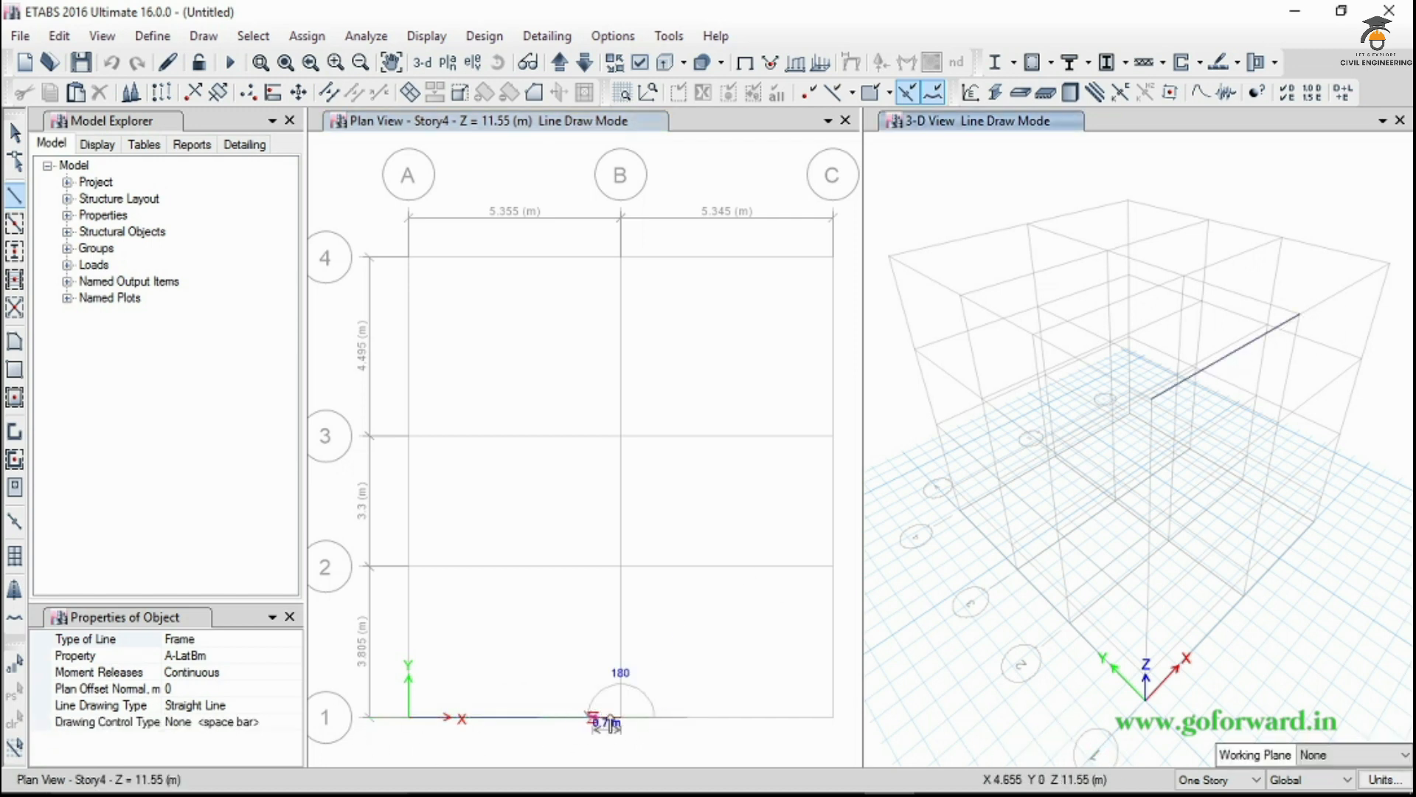
pyautogui.click(621, 717)
pyautogui.click(868, 714)
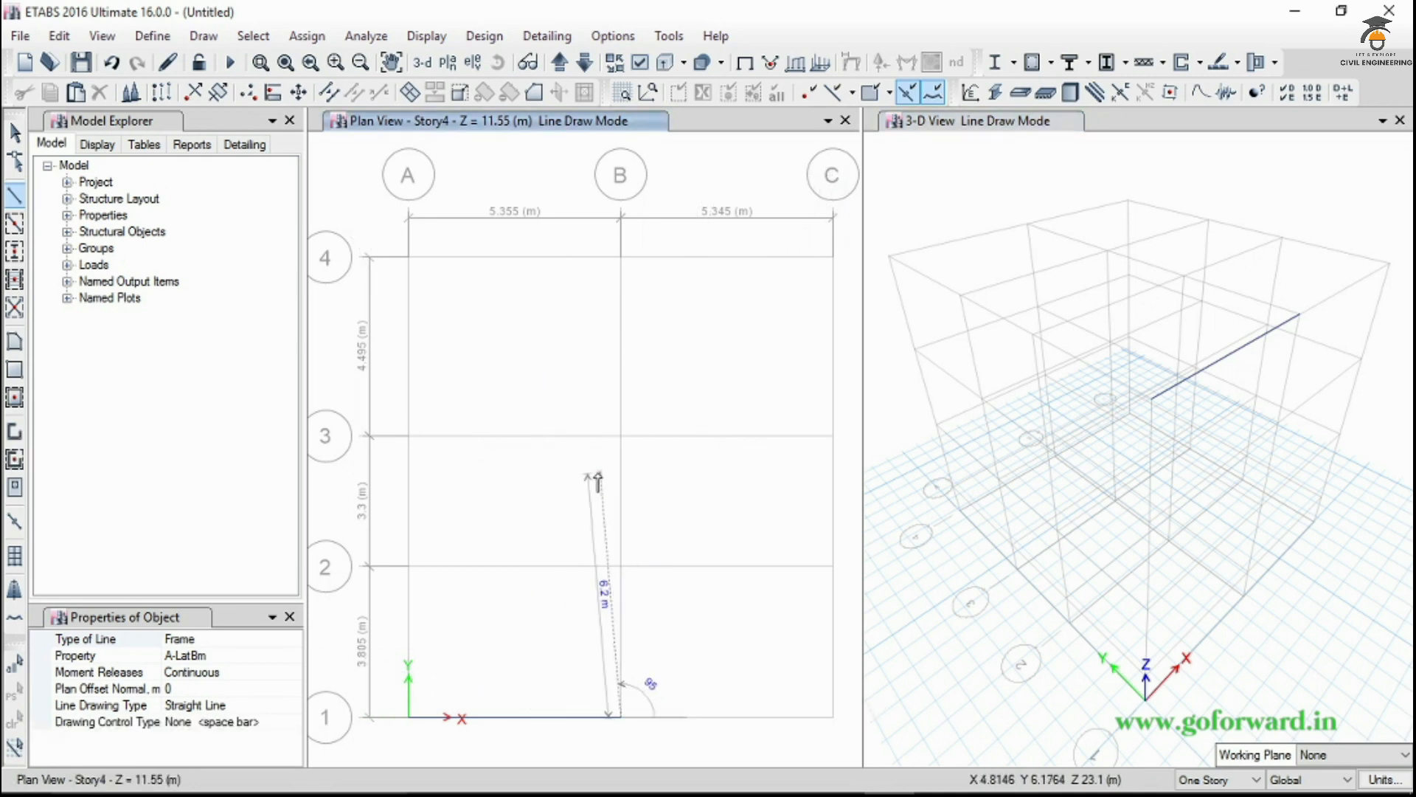
pyautogui.hotkey('ctrl', 'z')
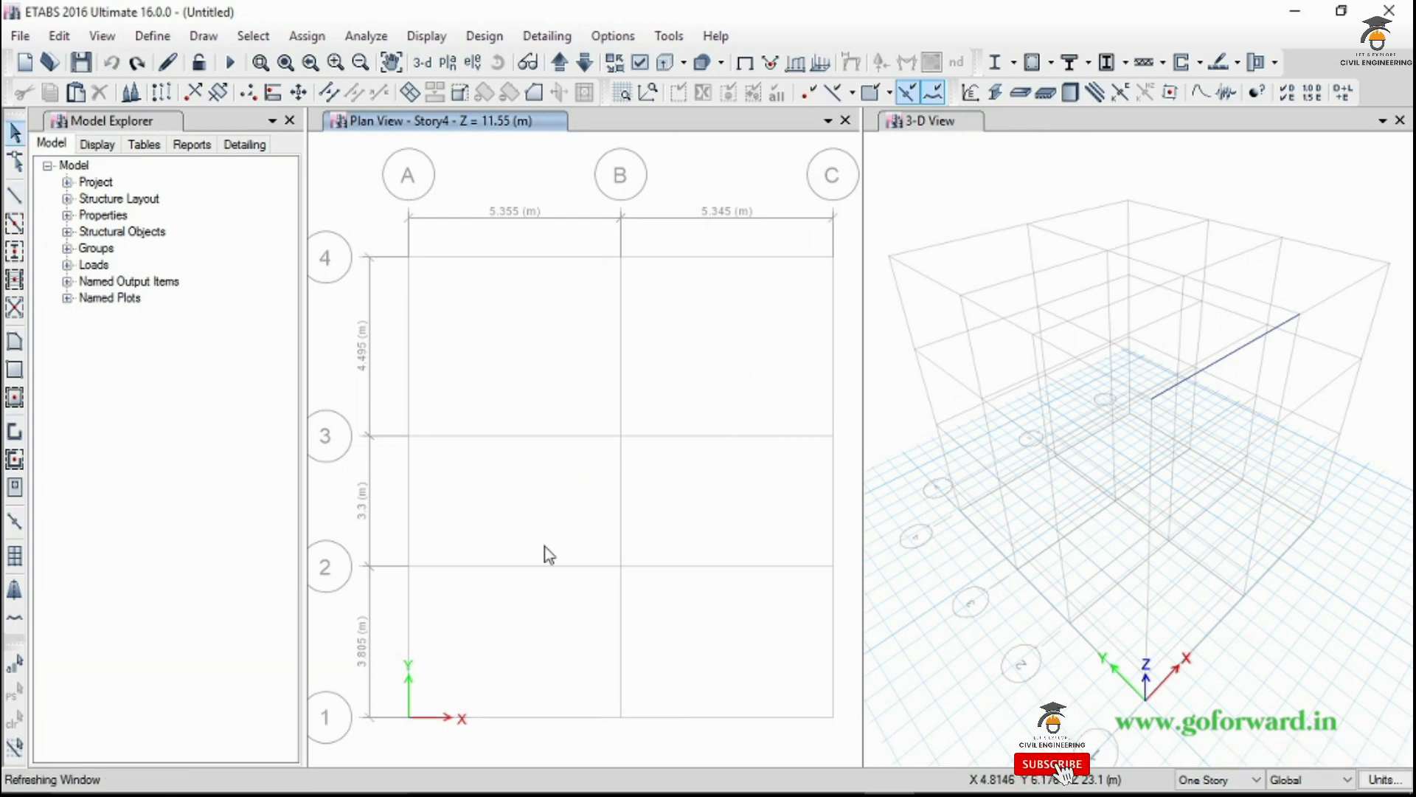
# Start Quick Draw Beams/Columns with ConcBm 230x400 as the frame property
pyautogui.click(18, 229)
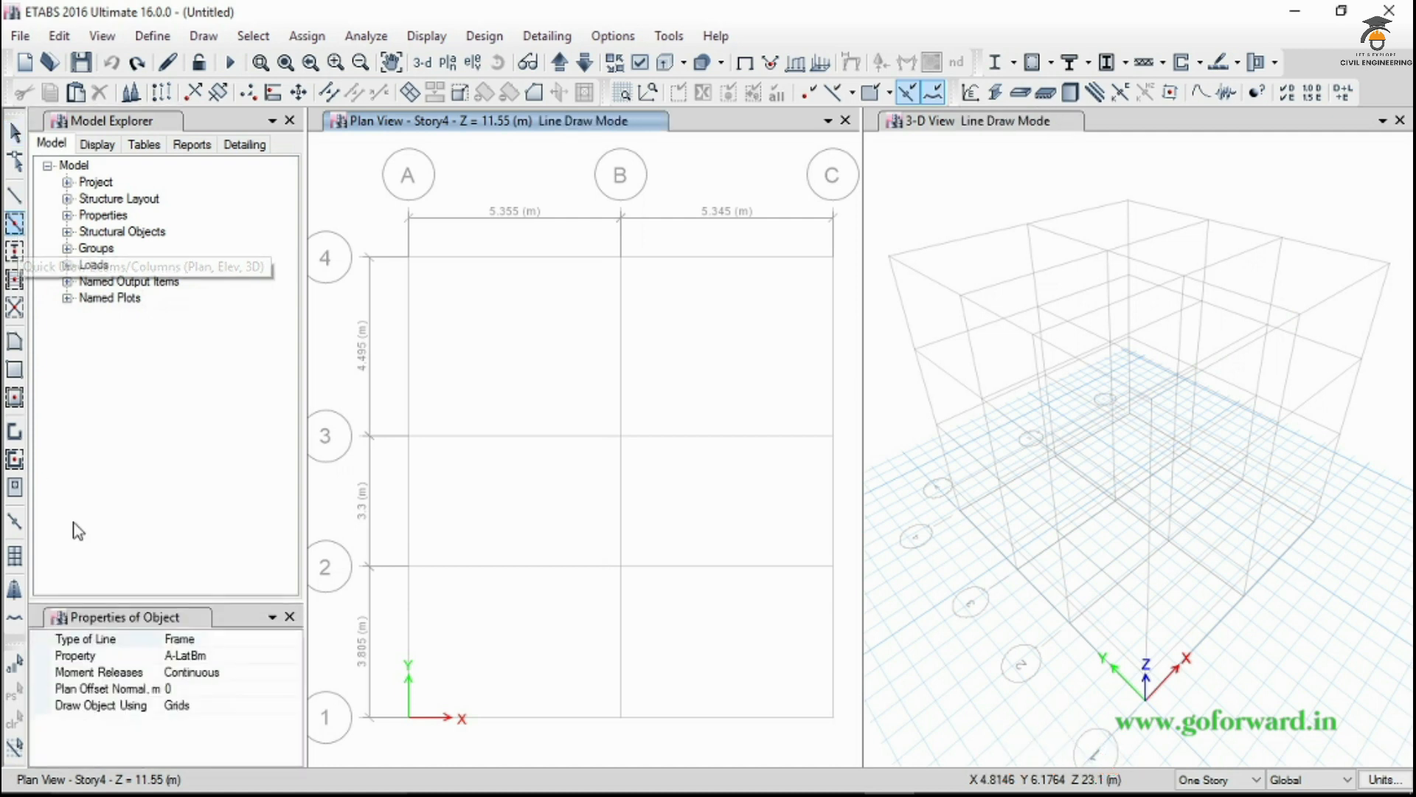
pyautogui.click(294, 656)
pyautogui.click(293, 656)
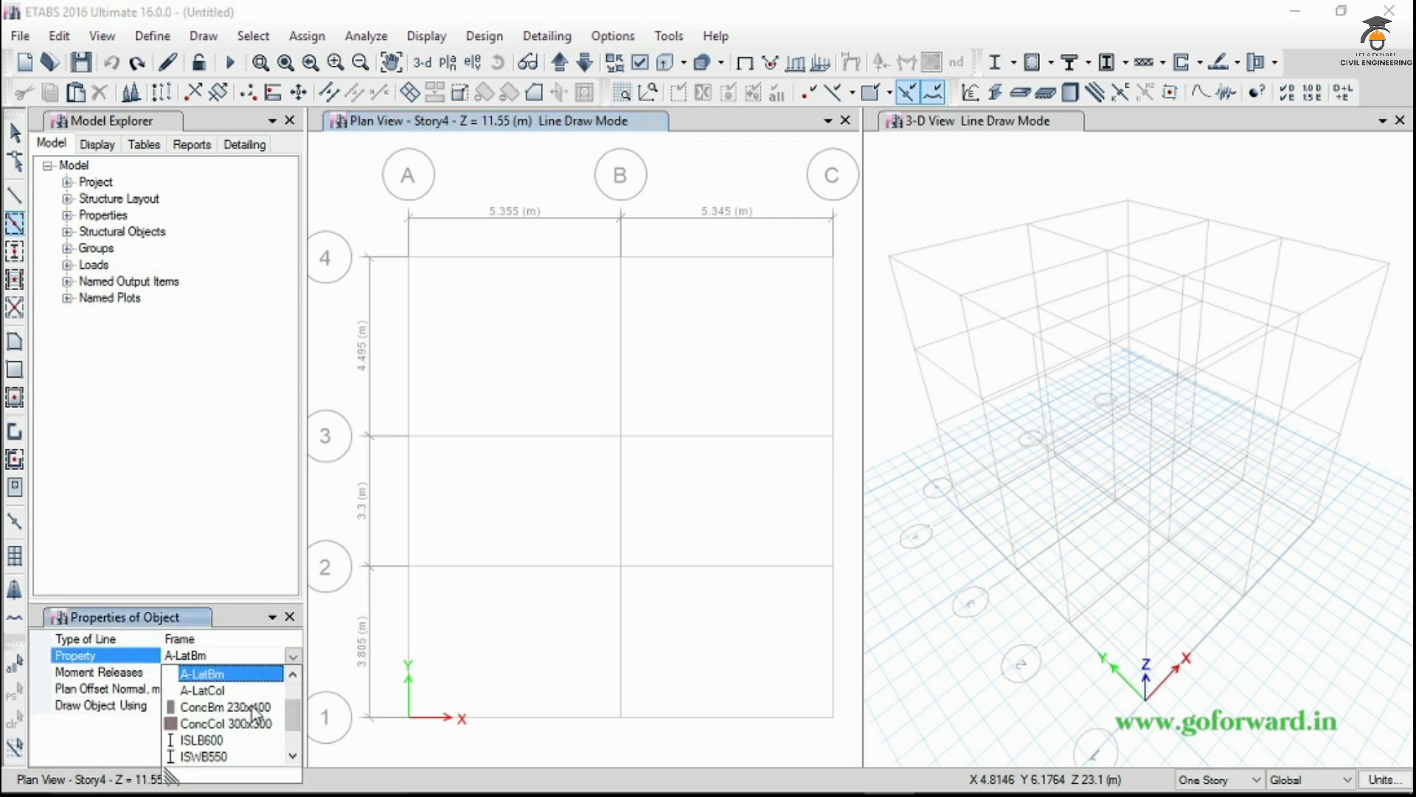
pyautogui.click(252, 707)
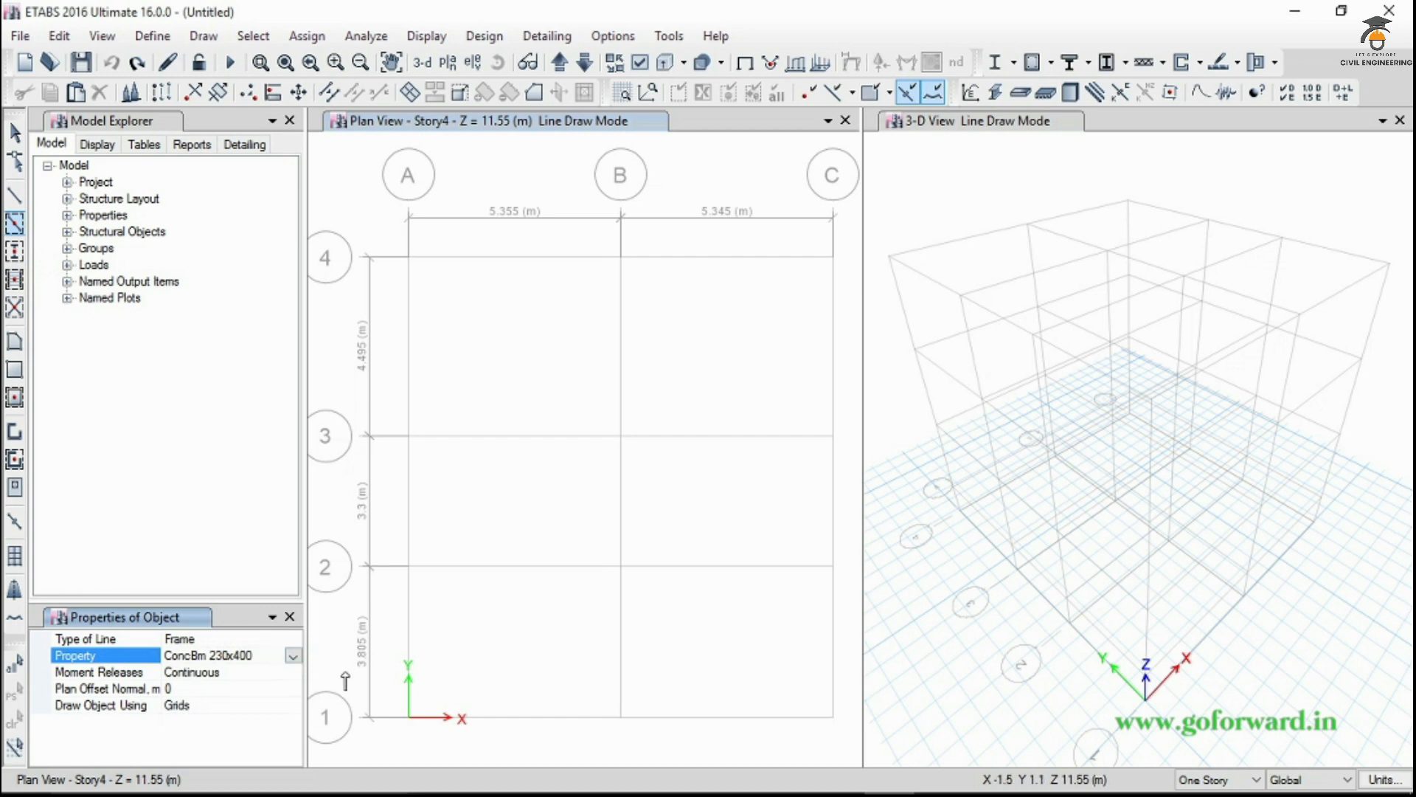
# Try quick-drawing beams on grid line 1 between A and B, then over the whole Story4 grid, undoing each trial
pyautogui.click(542, 726)
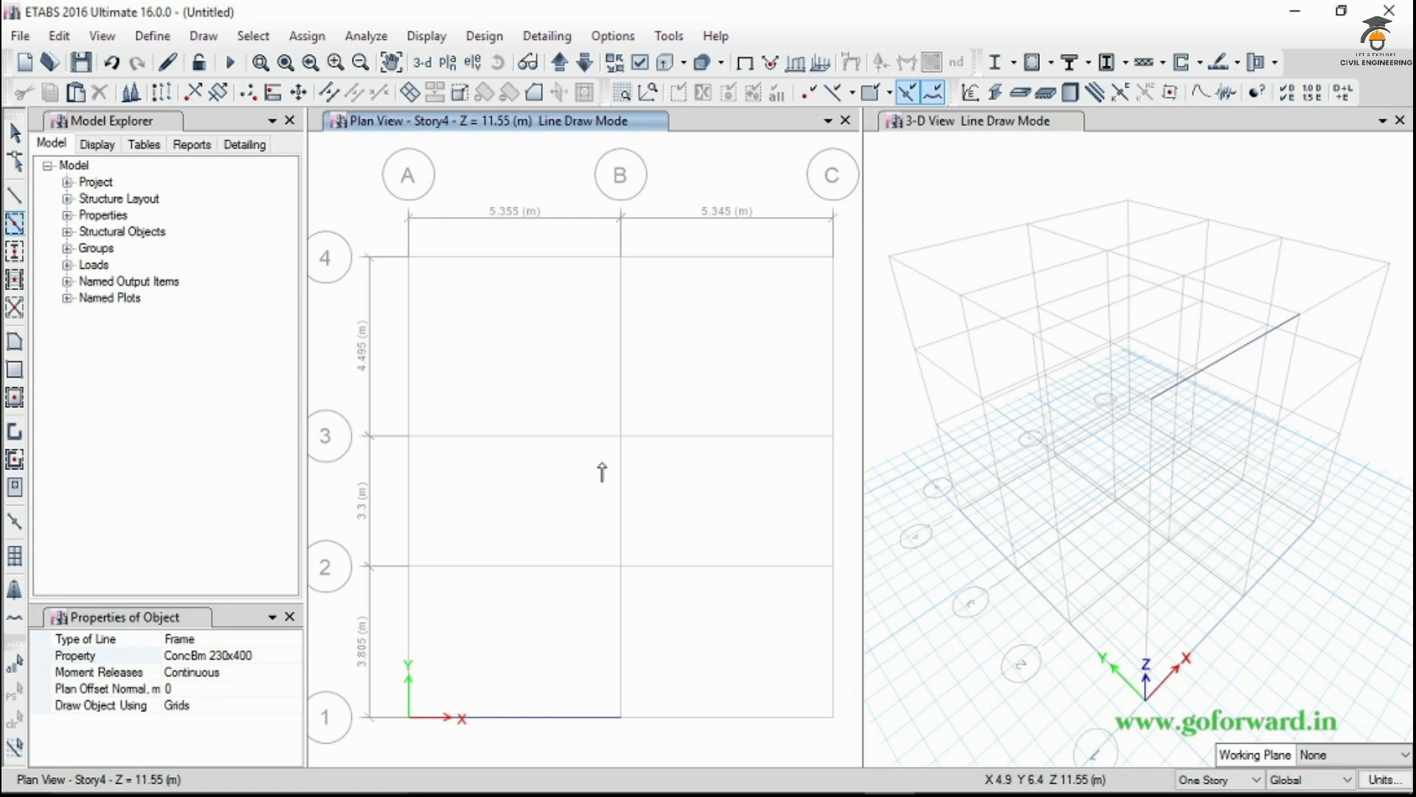
pyautogui.hotkey('ctrl', 'z')
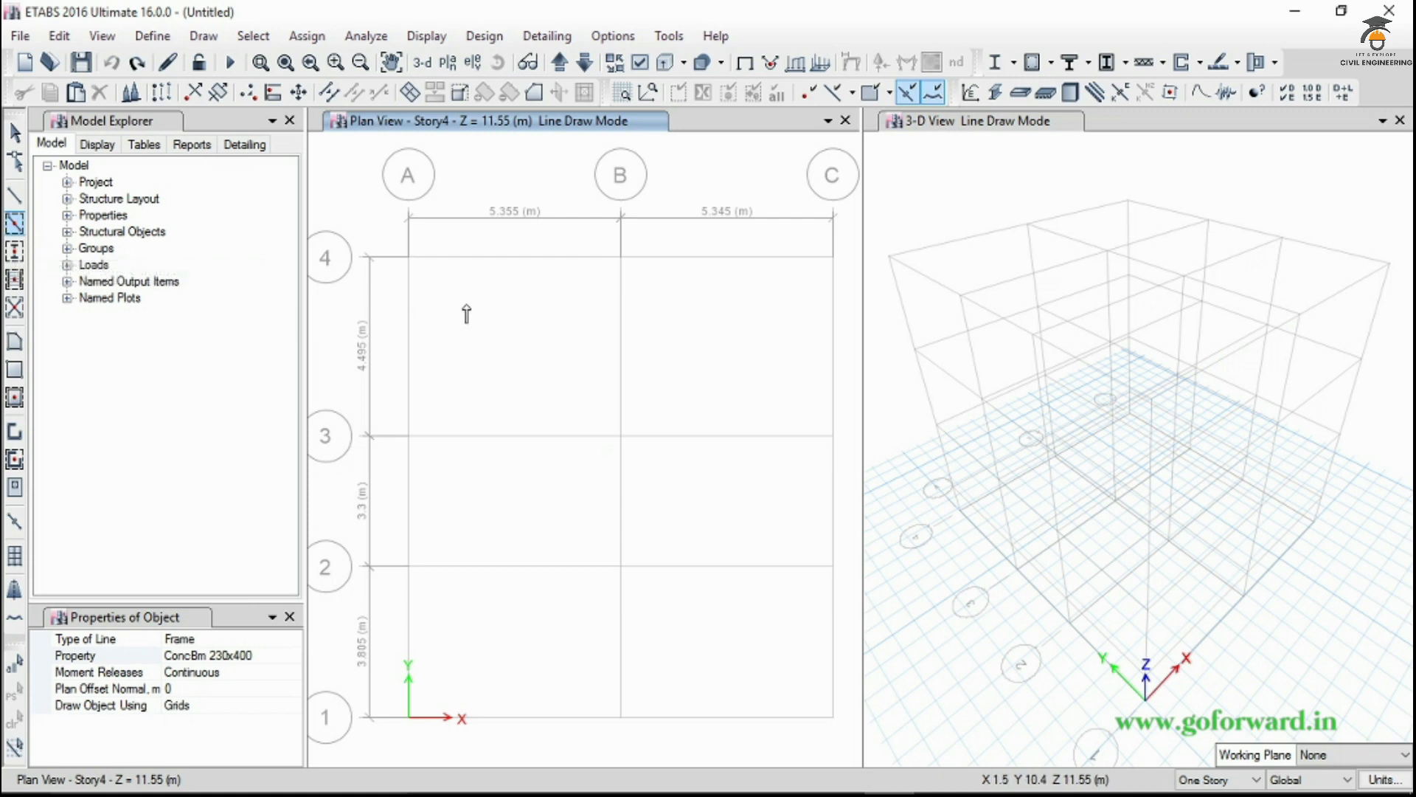
pyautogui.scroll(-4, 466, 313)
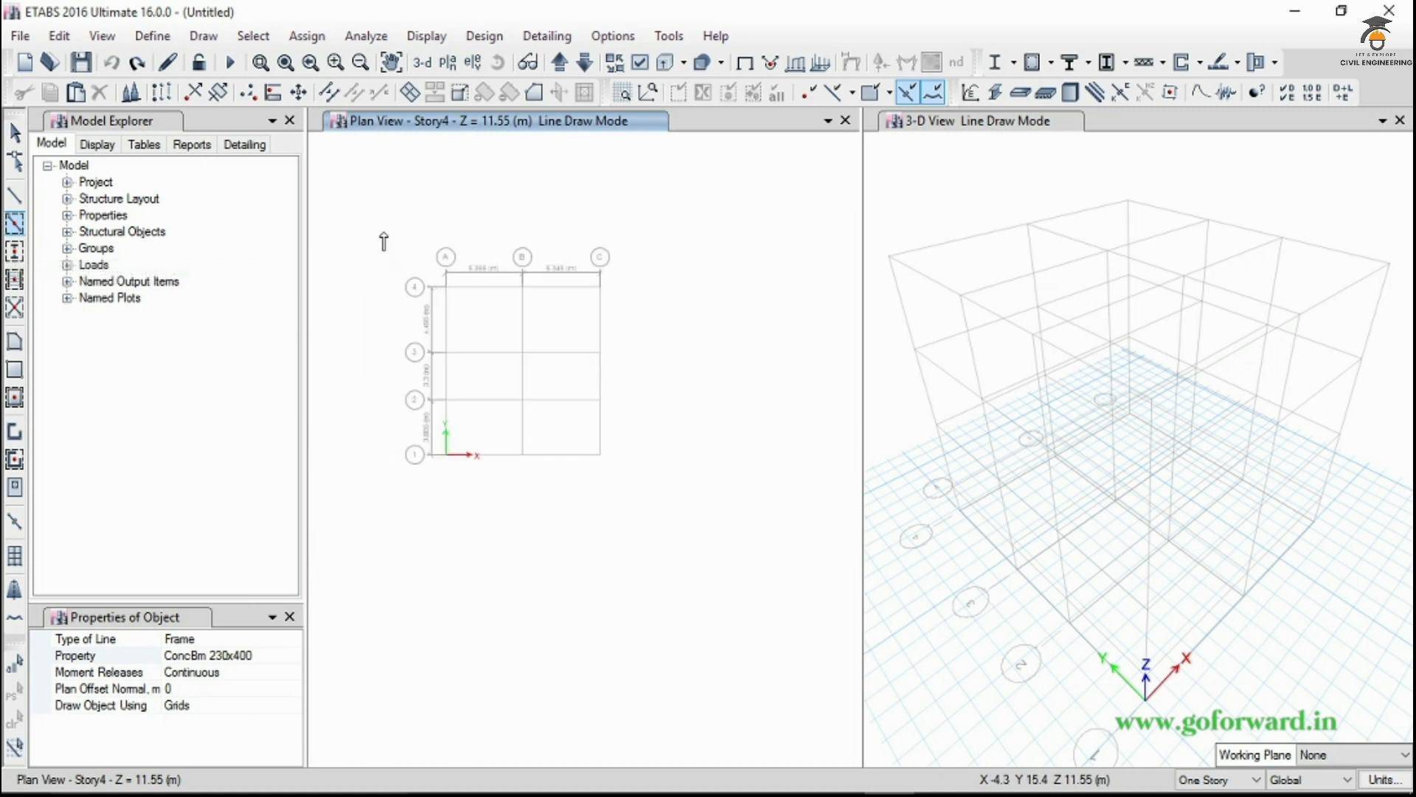
pyautogui.moveTo(383, 232); pyautogui.dragTo(654, 527)
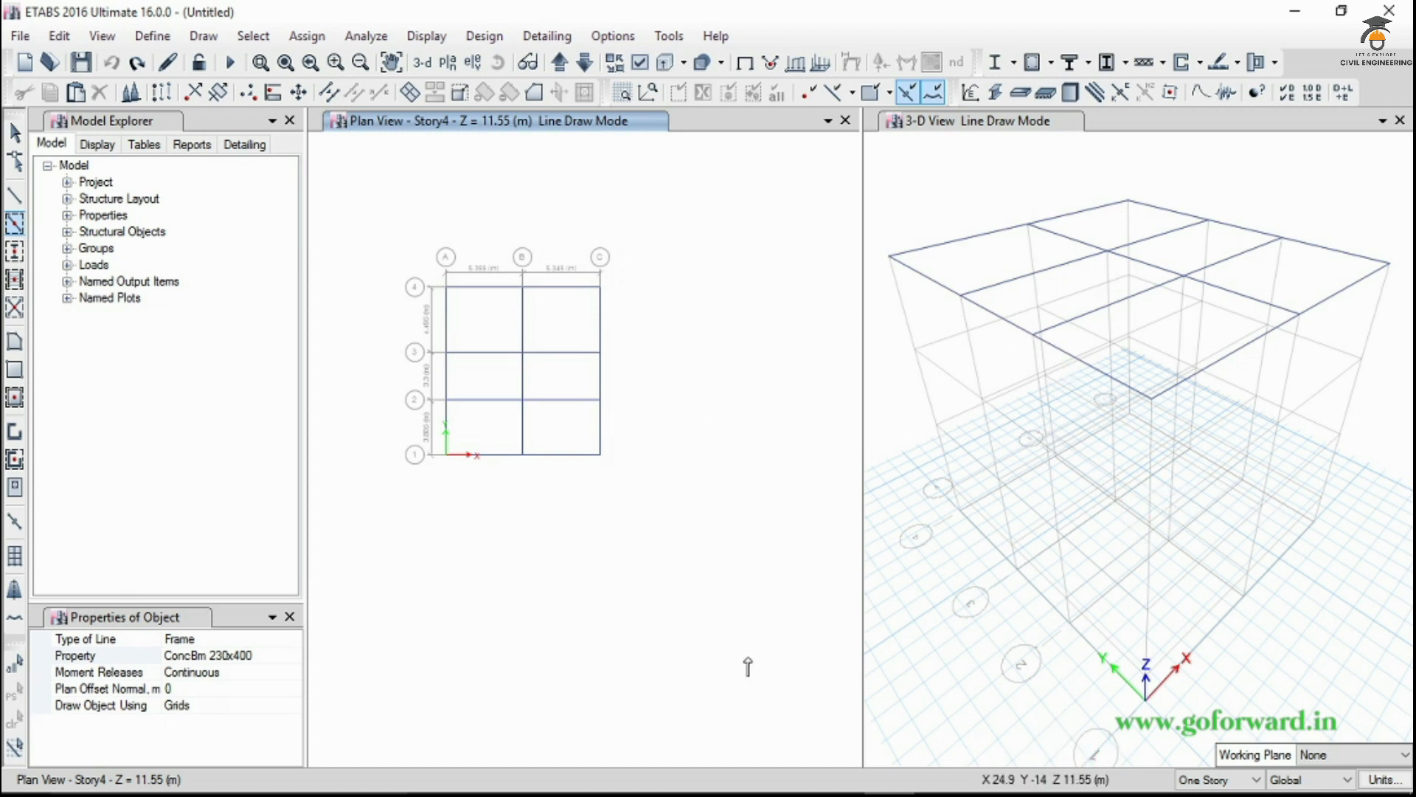
pyautogui.hotkey('ctrl', 'z')
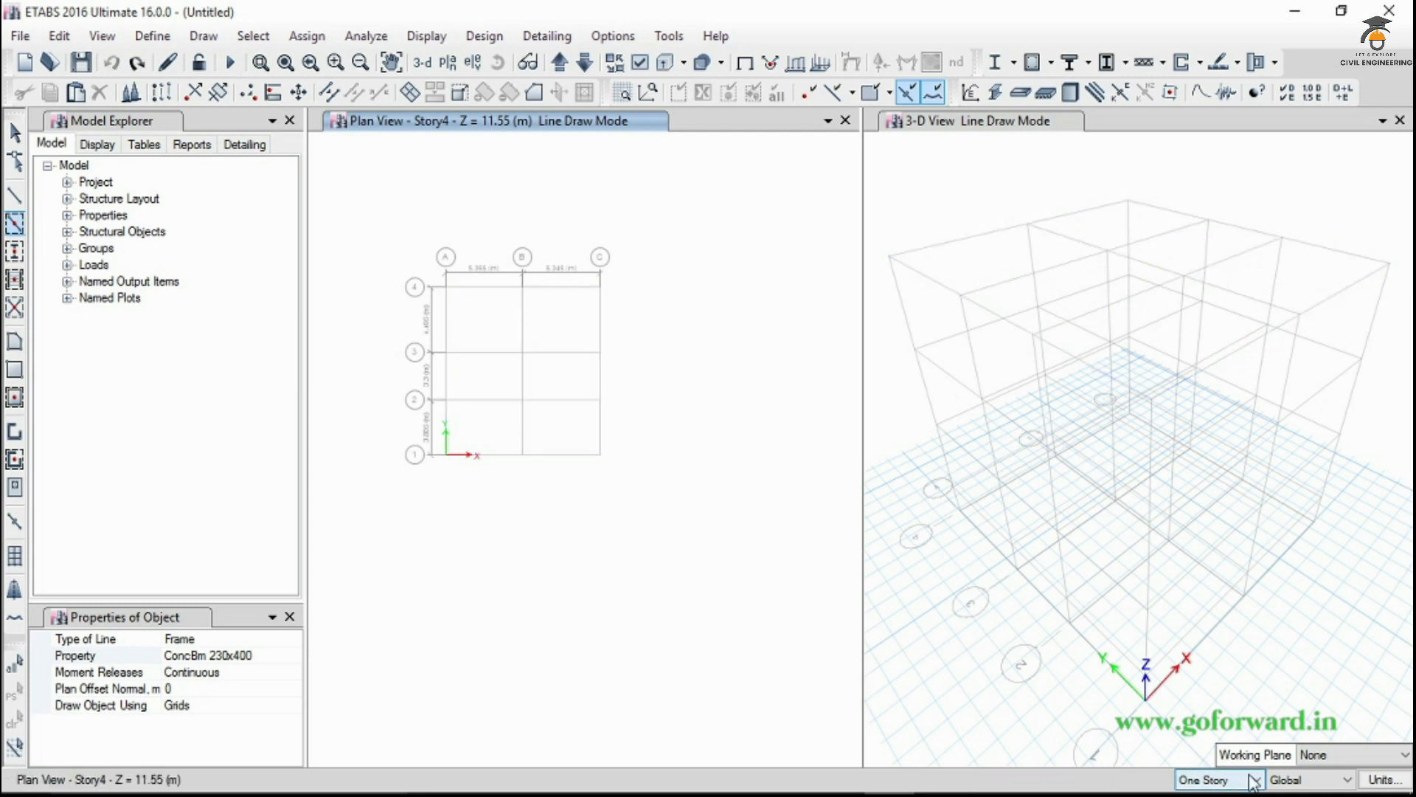
# Apply drawing to Similar Stories and quick-draw ConcBm 230x400 beams on all grid lines of the plan
pyautogui.click(1256, 780)
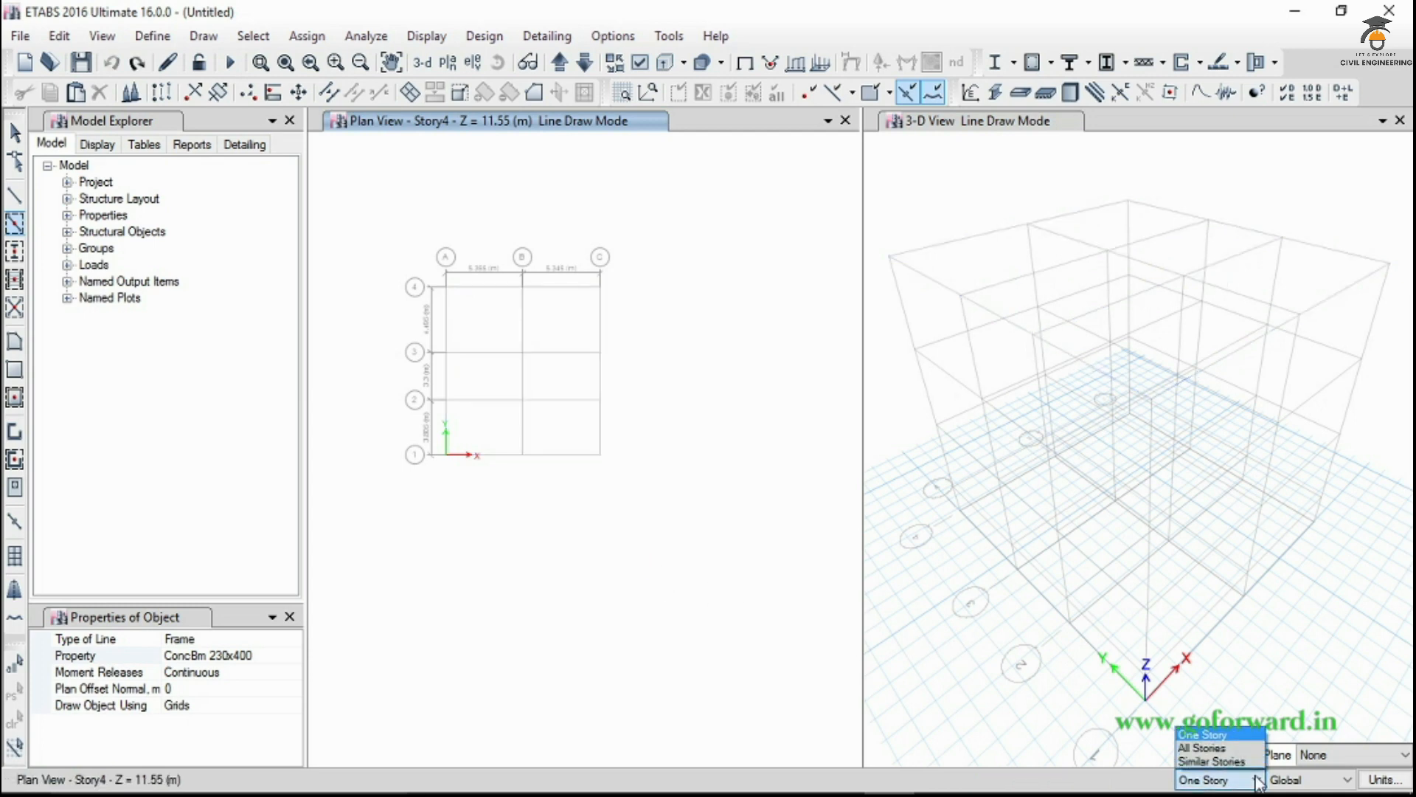
pyautogui.click(1224, 761)
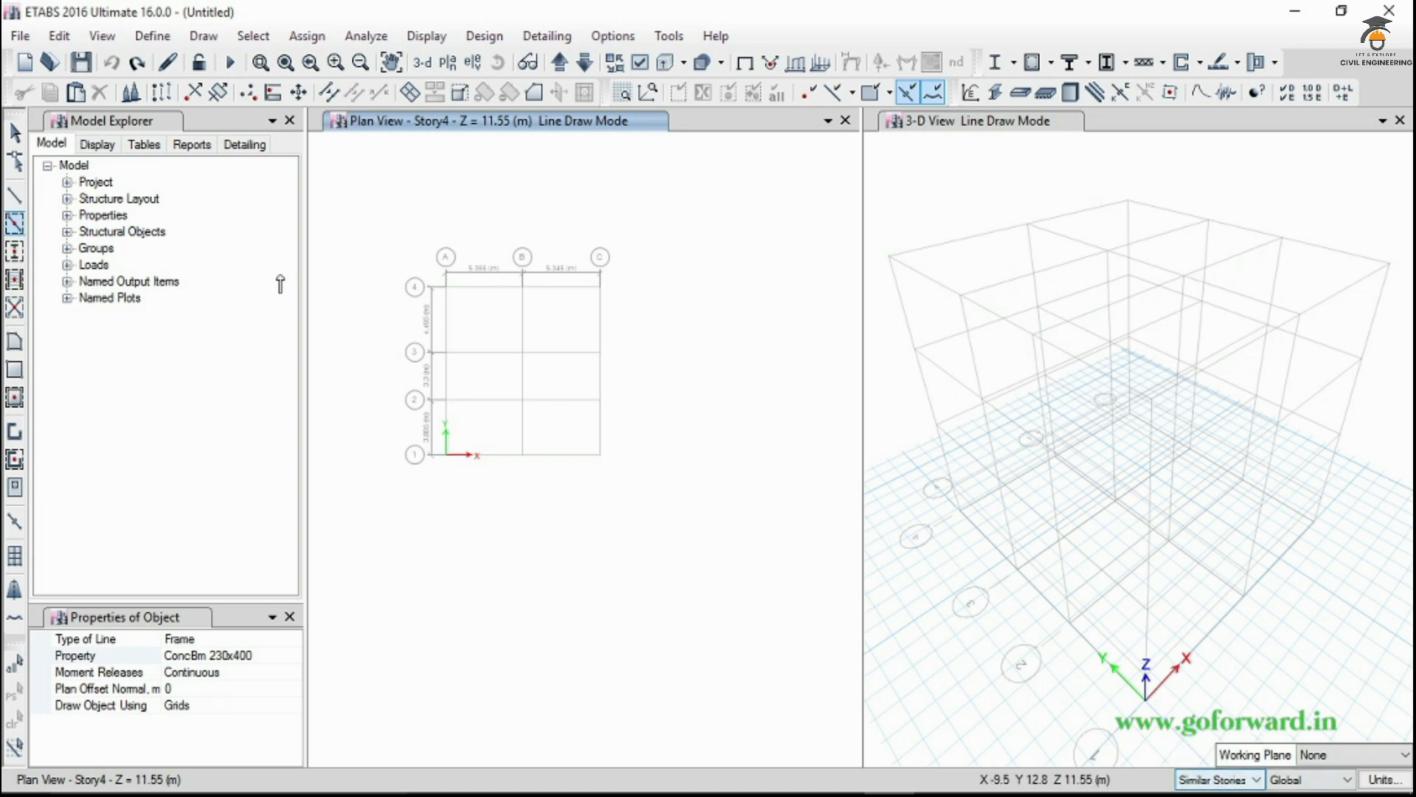
pyautogui.click(15, 225)
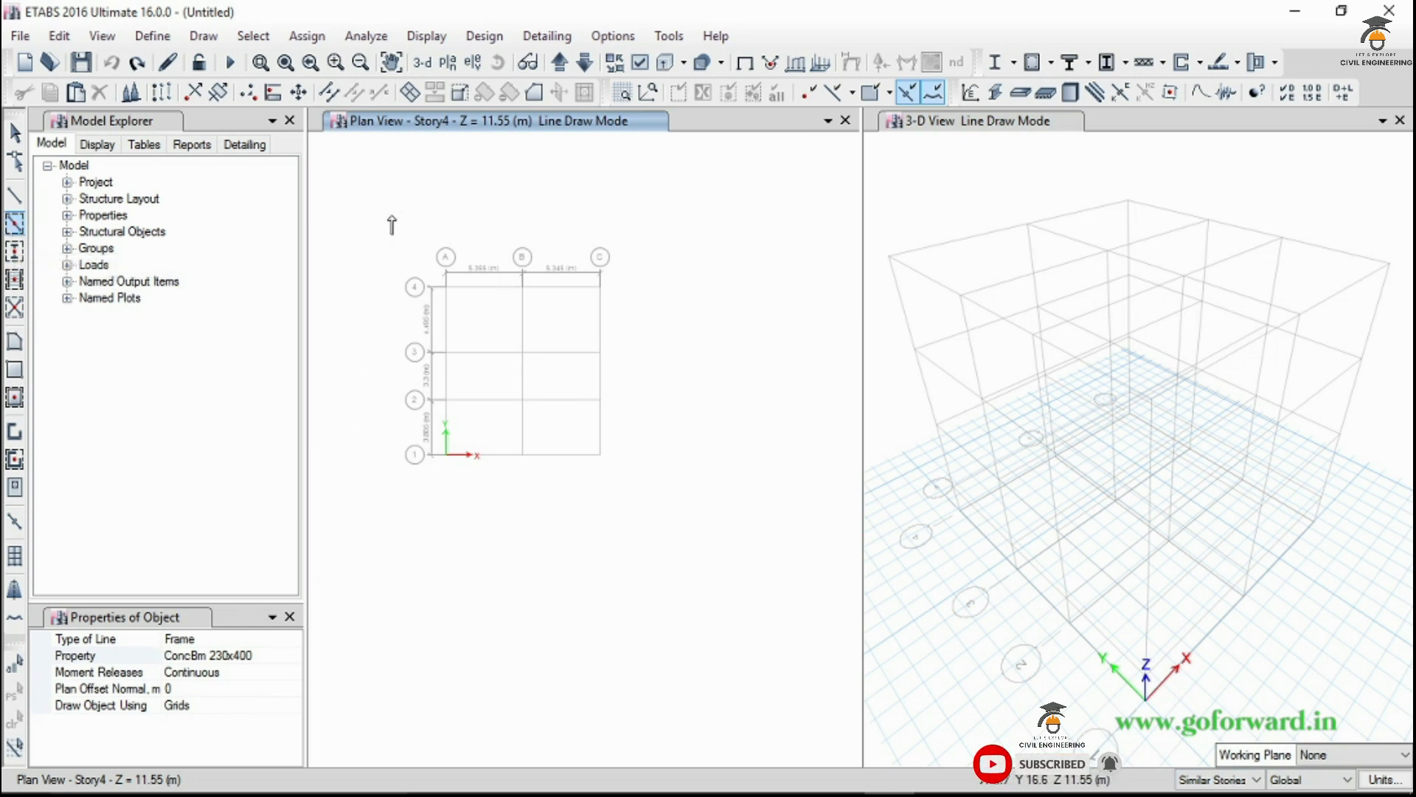
pyautogui.moveTo(392, 214)
pyautogui.mouseDown()
pyautogui.moveTo(407, 250)
pyautogui.moveTo(704, 539)
pyautogui.mouseUp()
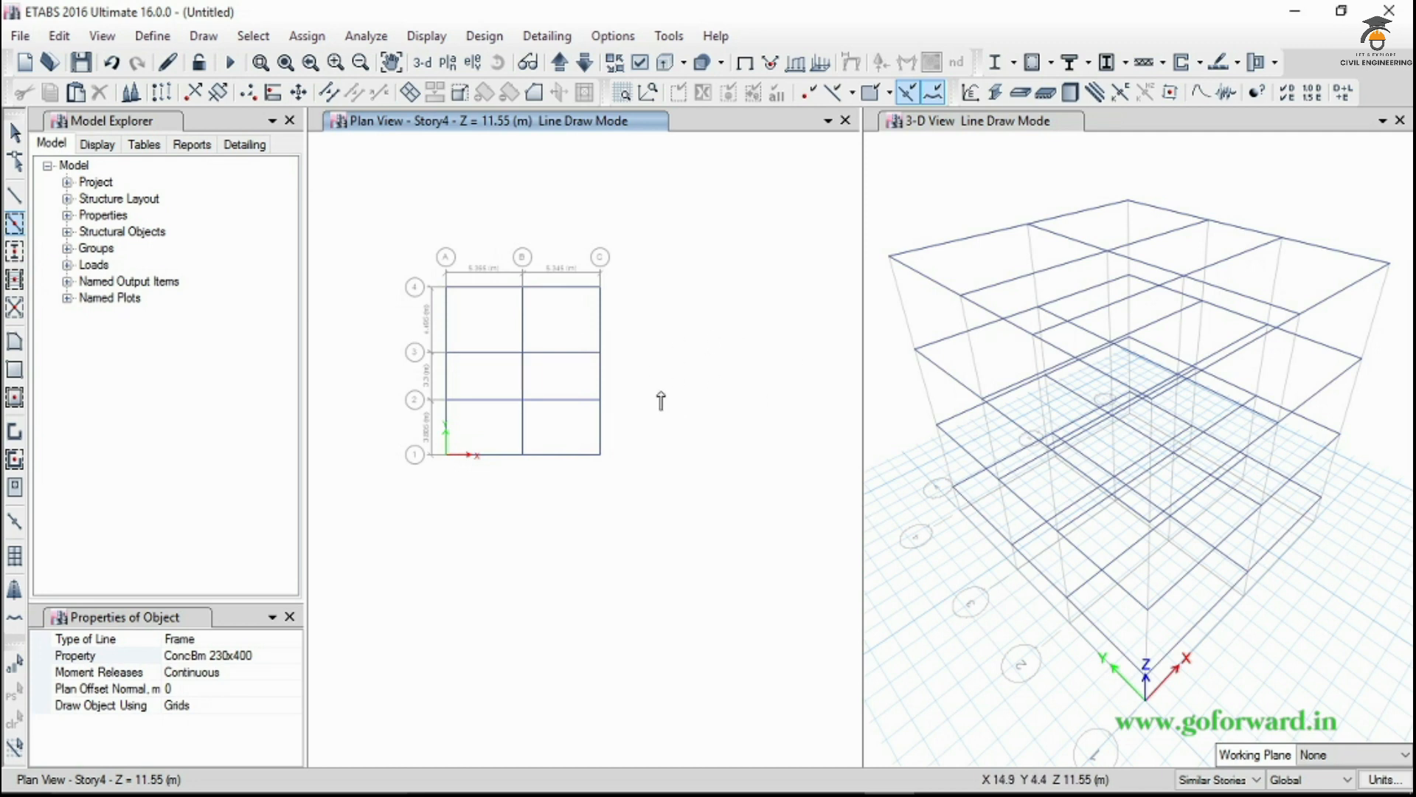
pyautogui.press('Escape')
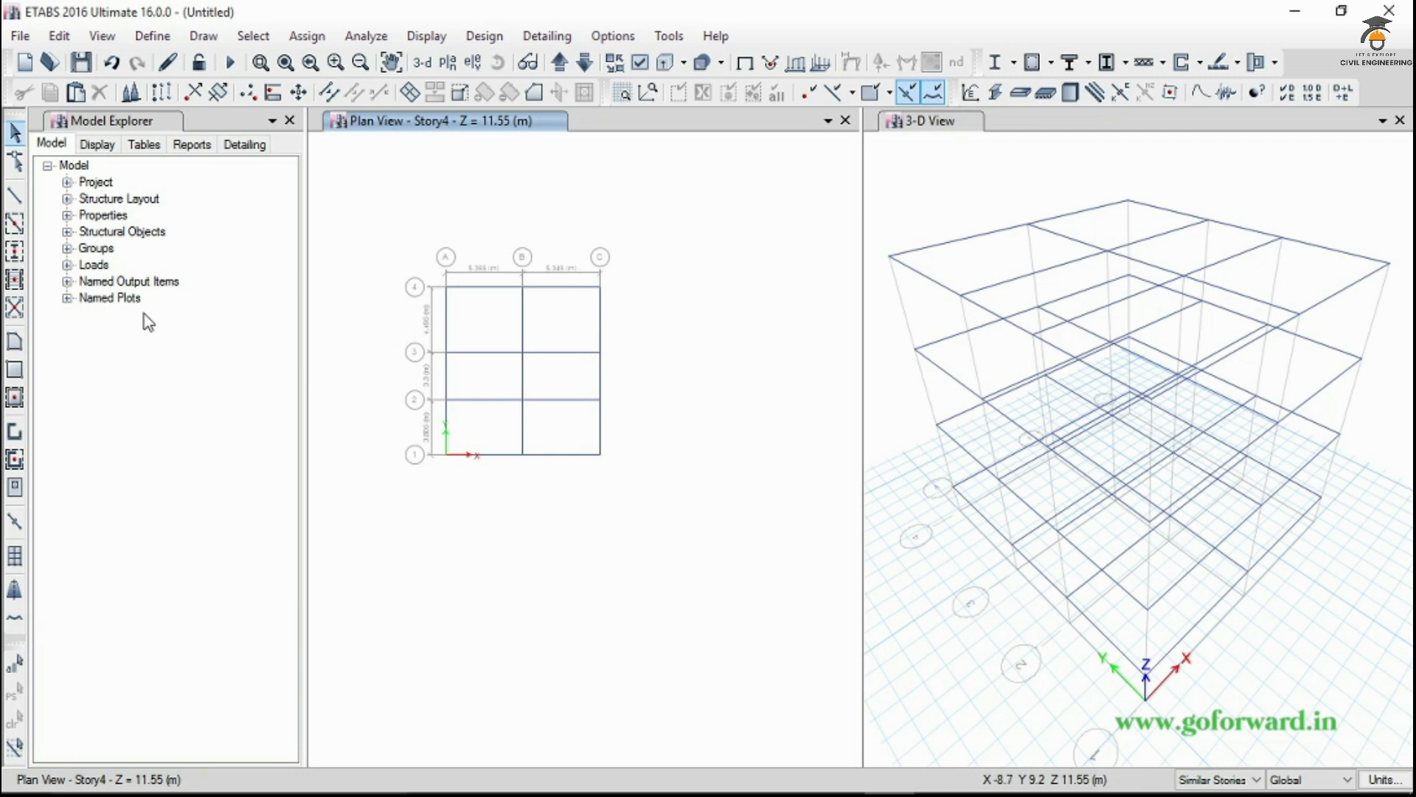
# Start Quick Draw Columns with ConcCol 300x300 as the column property
pyautogui.click(15, 253)
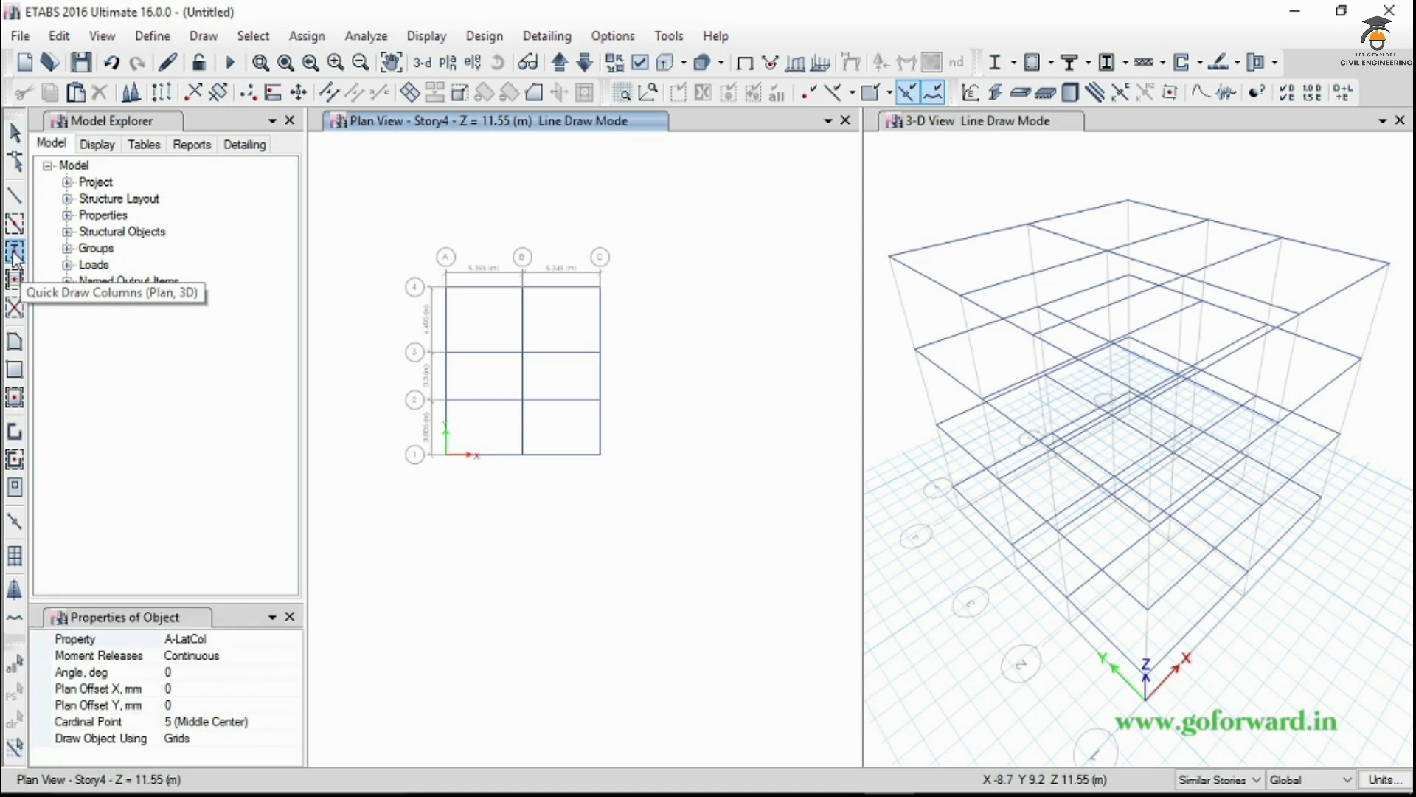
pyautogui.click(289, 641)
pyautogui.click(293, 640)
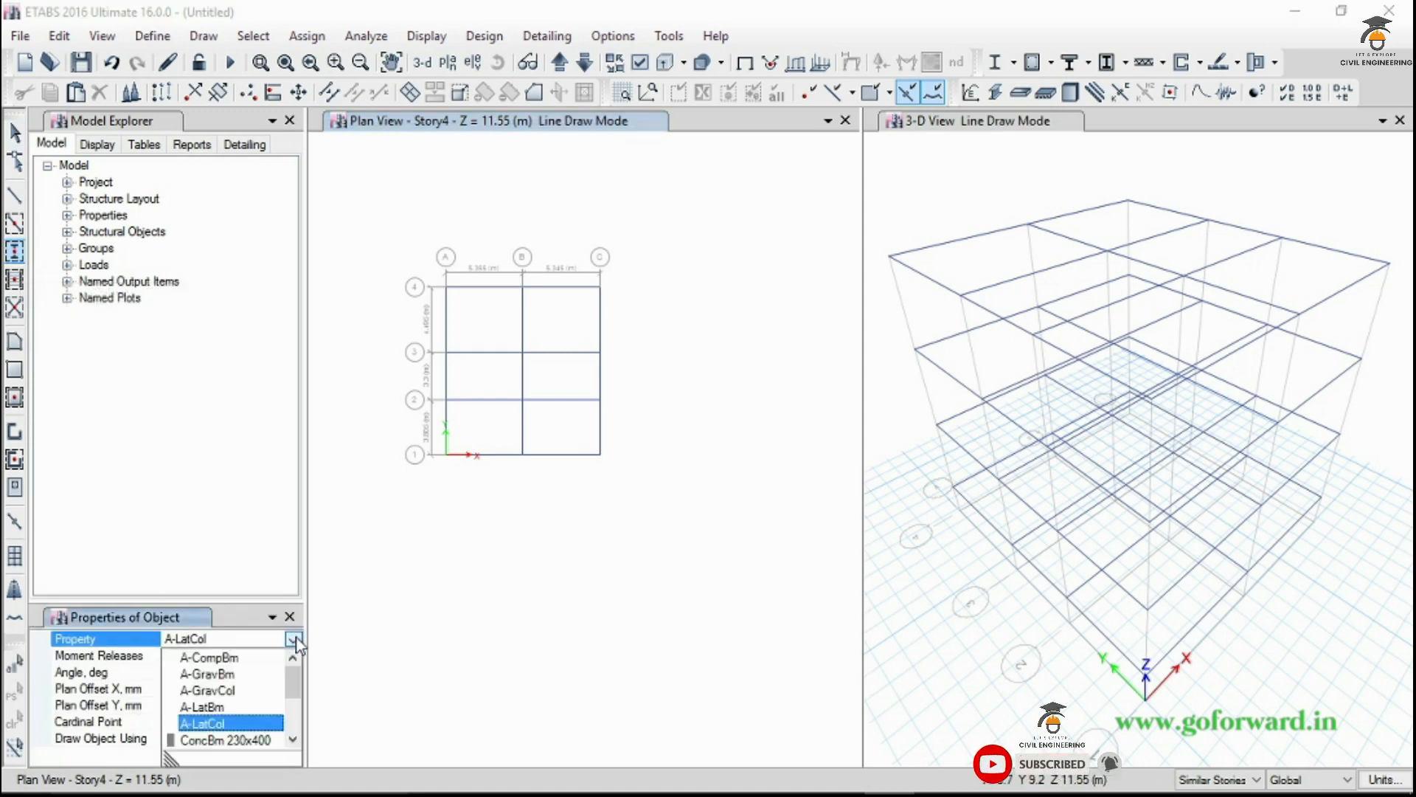
pyautogui.moveTo(294, 688); pyautogui.dragTo(299, 732)
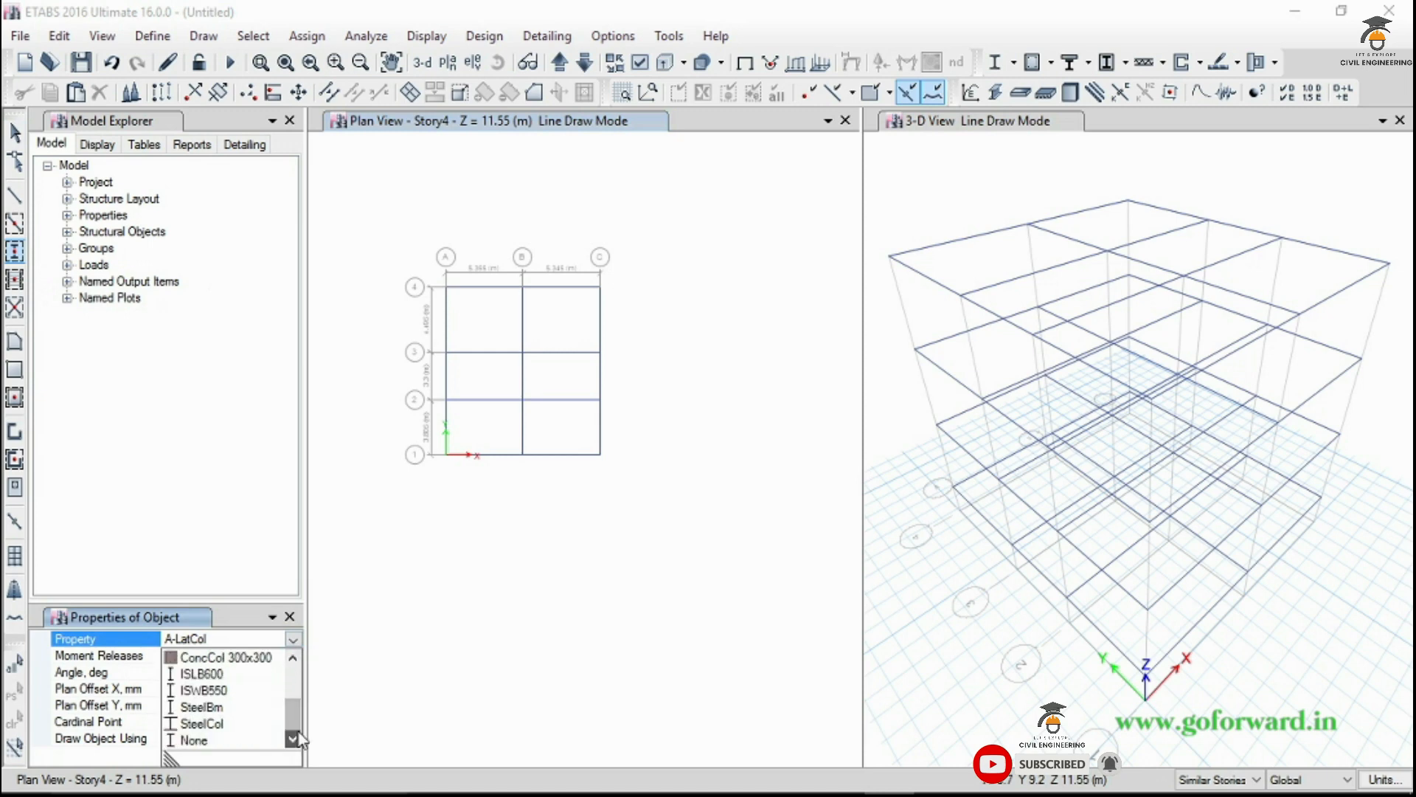
pyautogui.click(254, 658)
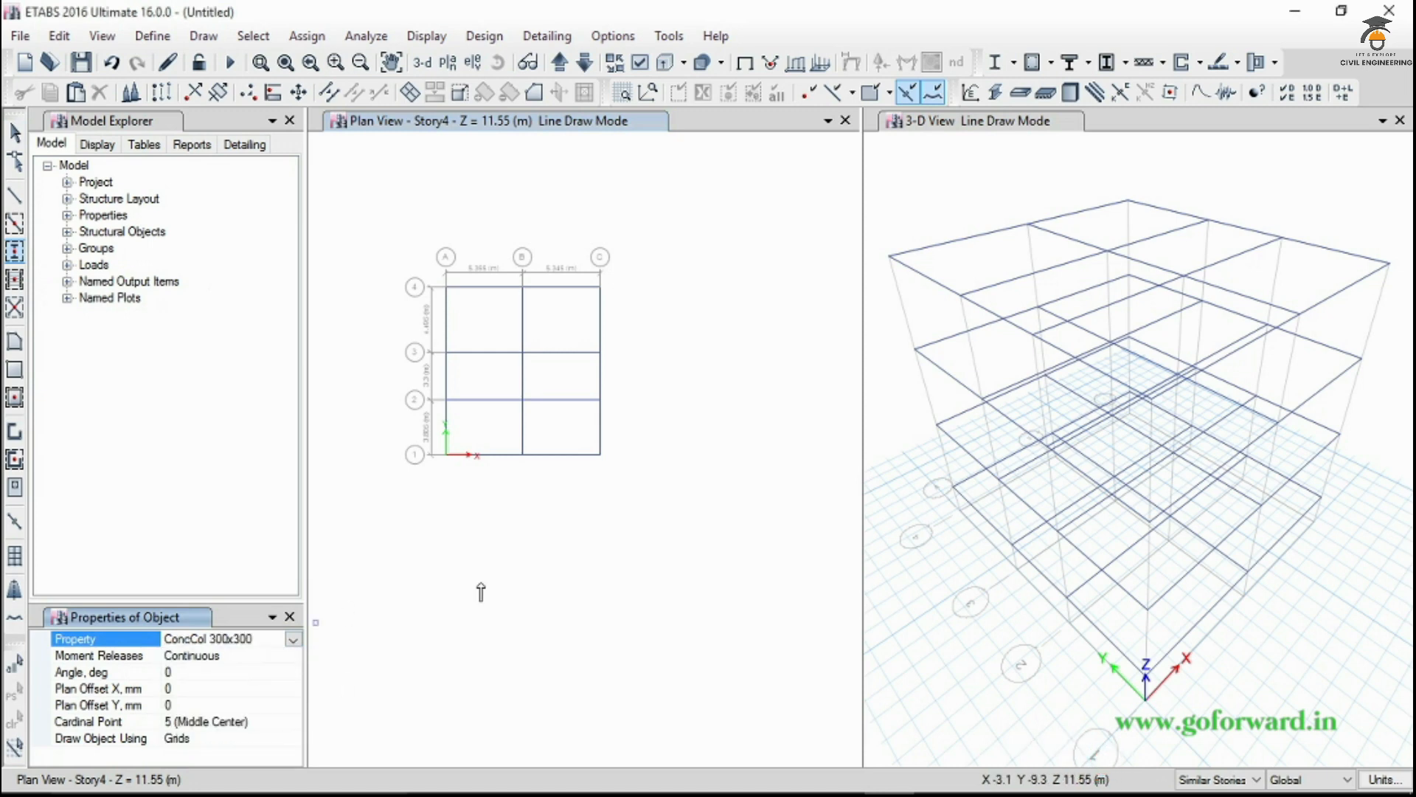
# Place ConcCol 300x300 columns at all grid intersections of the plan in one window, and leave the drawing command
pyautogui.scroll(5, 446, 287)
pyautogui.click(430, 278)
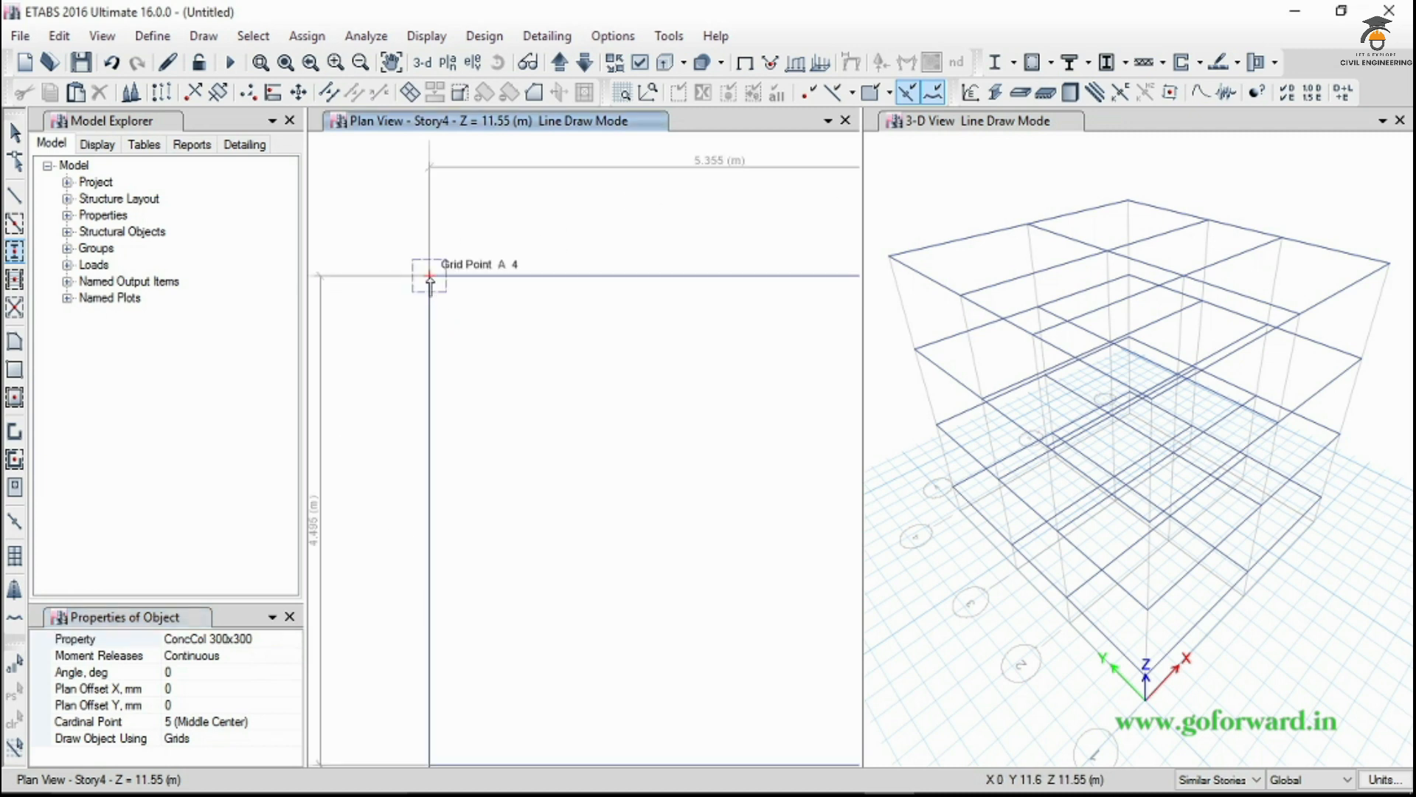
pyautogui.scroll(-5, 450, 318)
pyautogui.scroll(2, 503, 351)
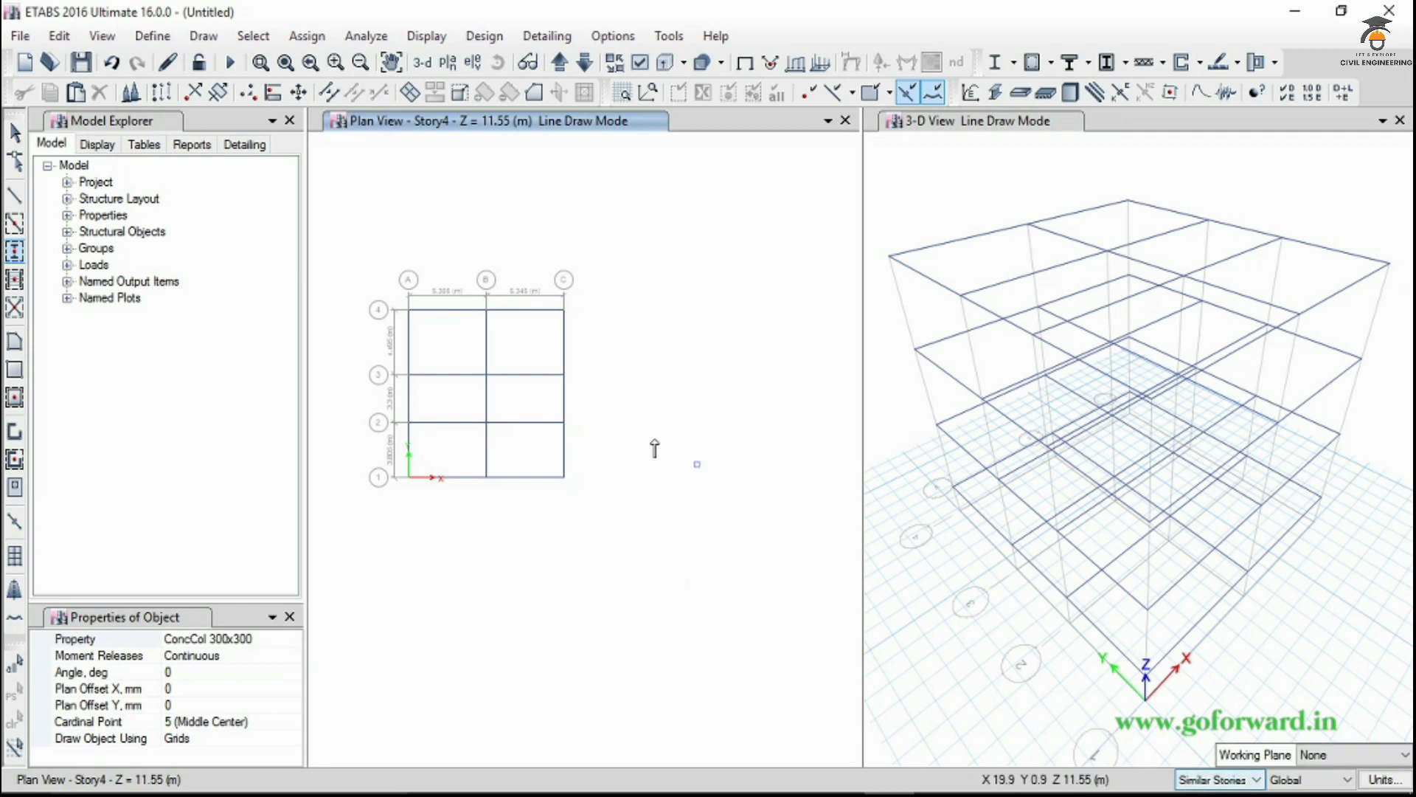
pyautogui.moveTo(351, 247)
pyautogui.mouseDown()
pyautogui.moveTo(566, 447)
pyautogui.moveTo(660, 591)
pyautogui.mouseUp()
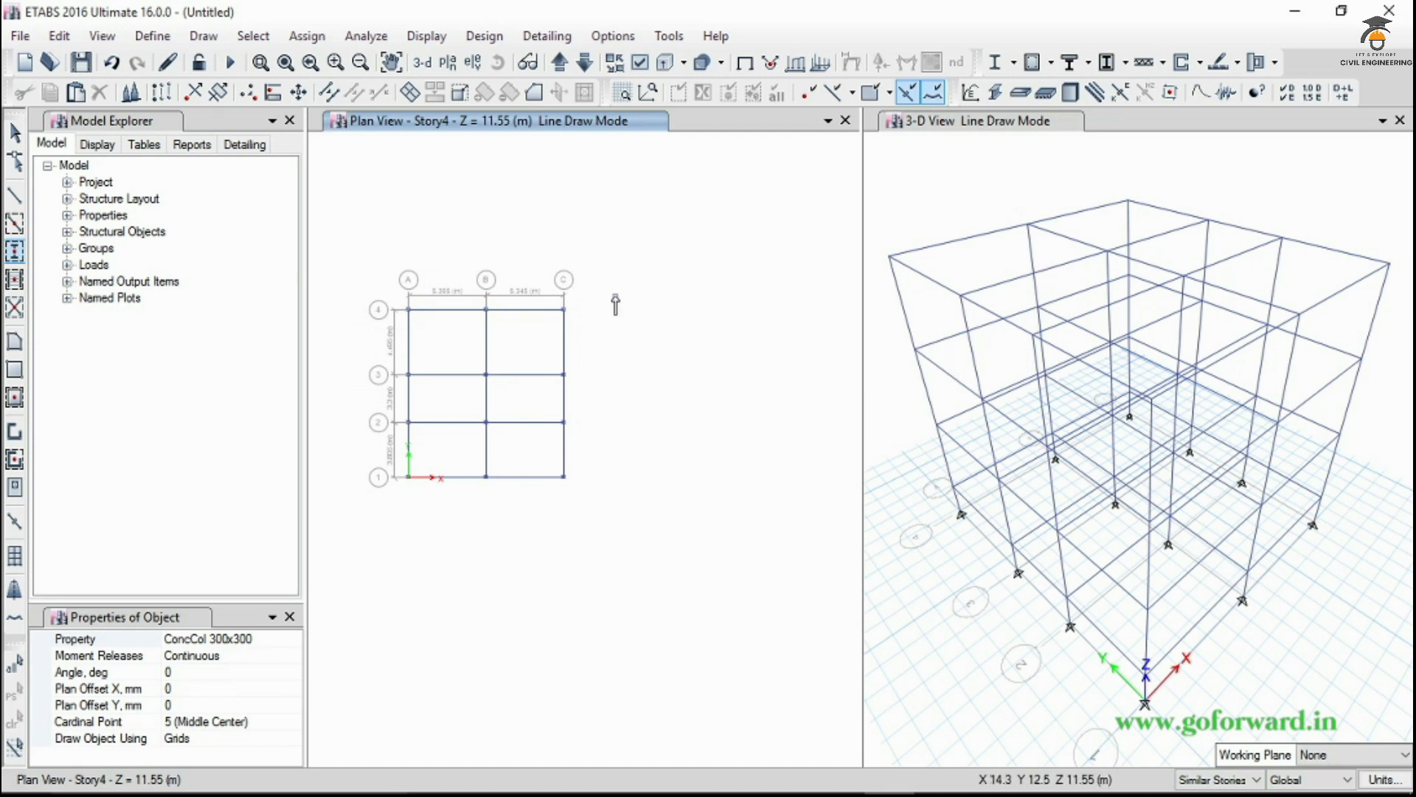
pyautogui.press('Escape')
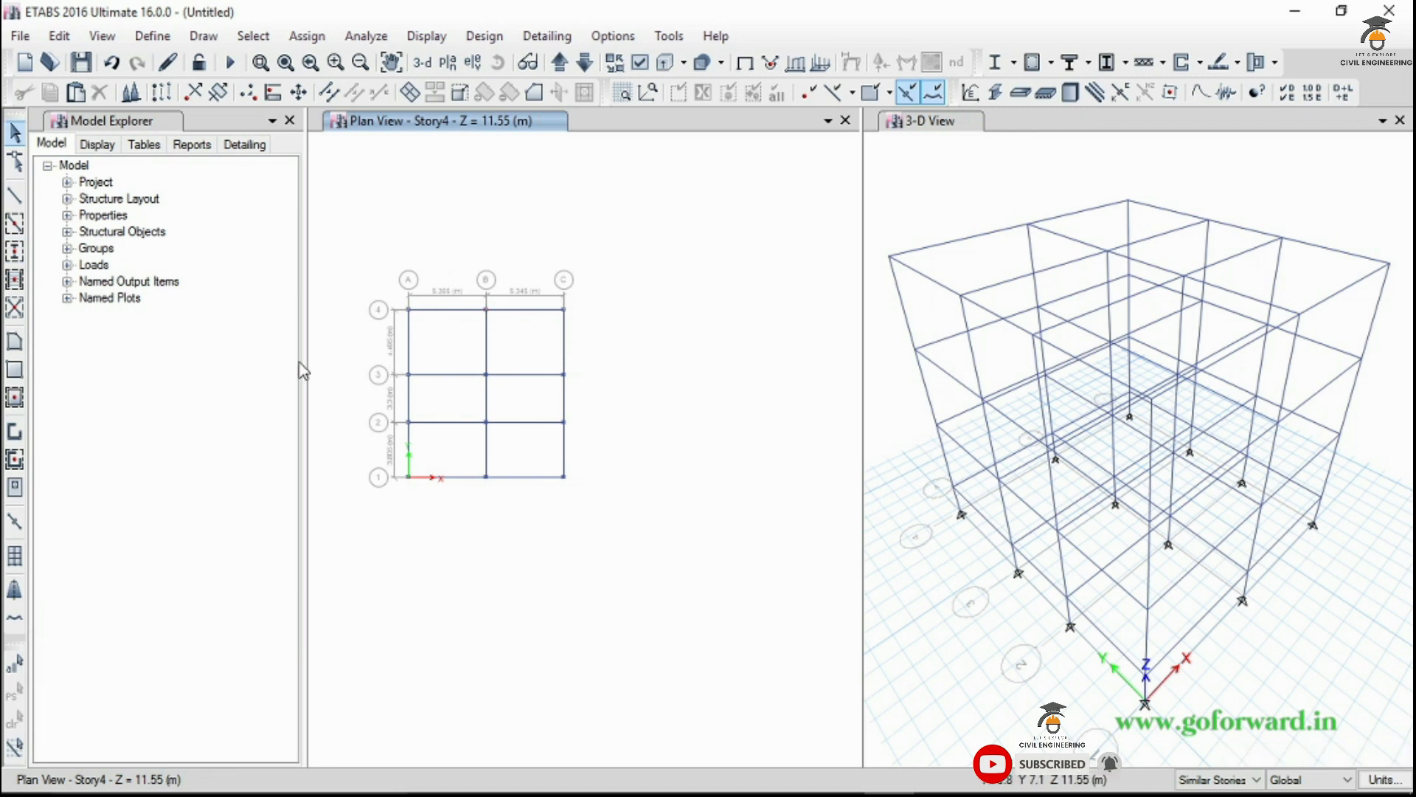
# Try to draw a Slab1 floor by its corner points in the bay between grid lines A-B and 1-2
pyautogui.click(15, 349)
pyautogui.scroll(3, 413, 487)
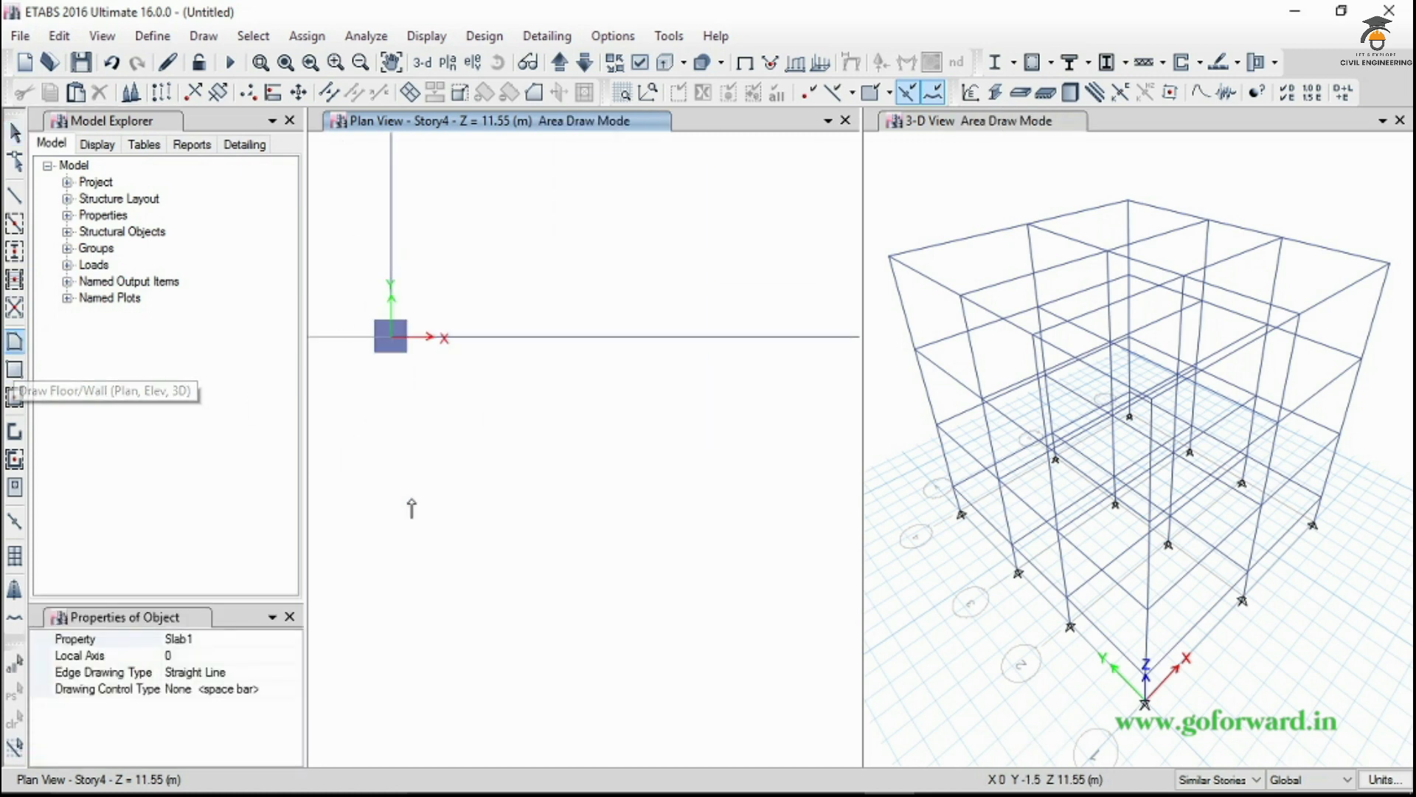
pyautogui.click(393, 64)
pyautogui.moveTo(478, 361); pyautogui.dragTo(478, 410)
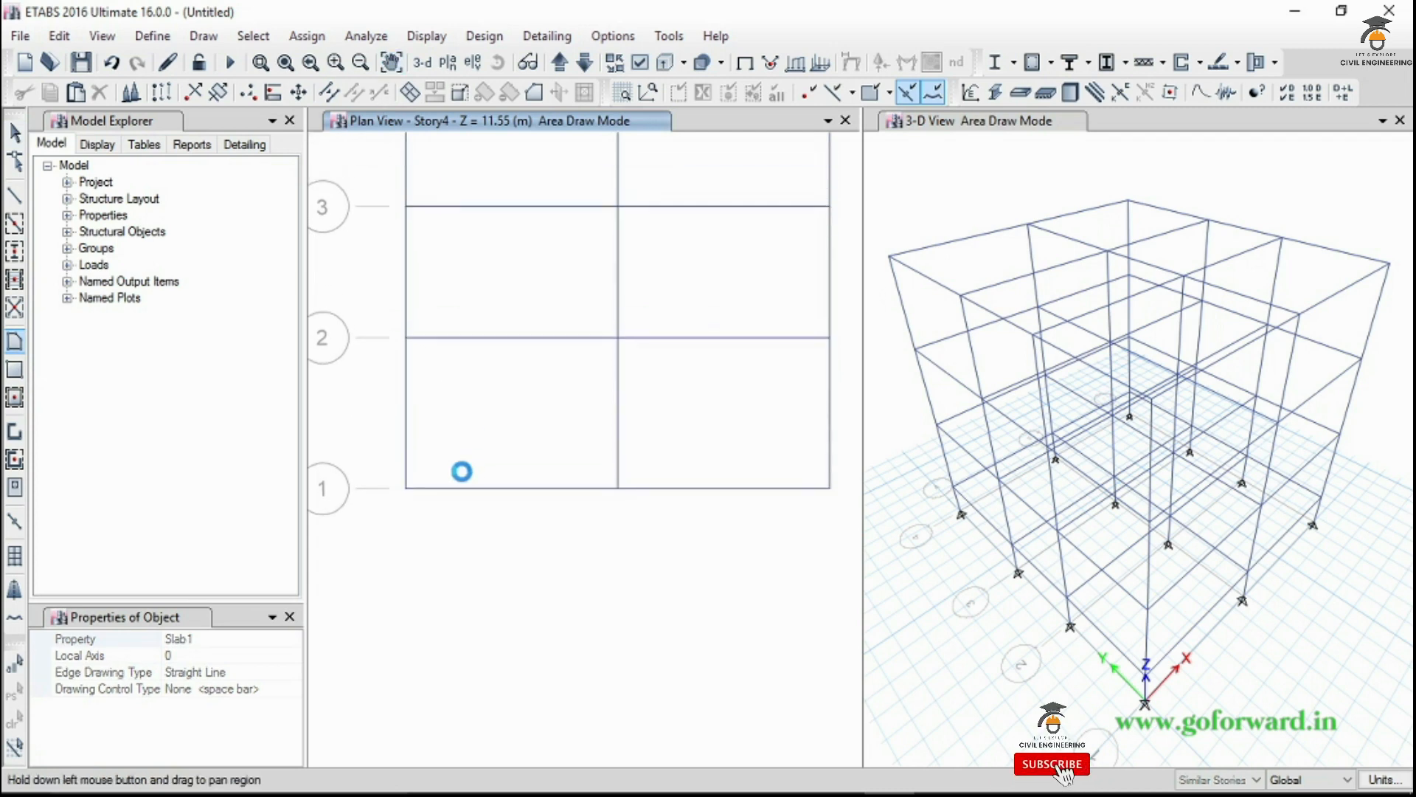
pyautogui.click(404, 489)
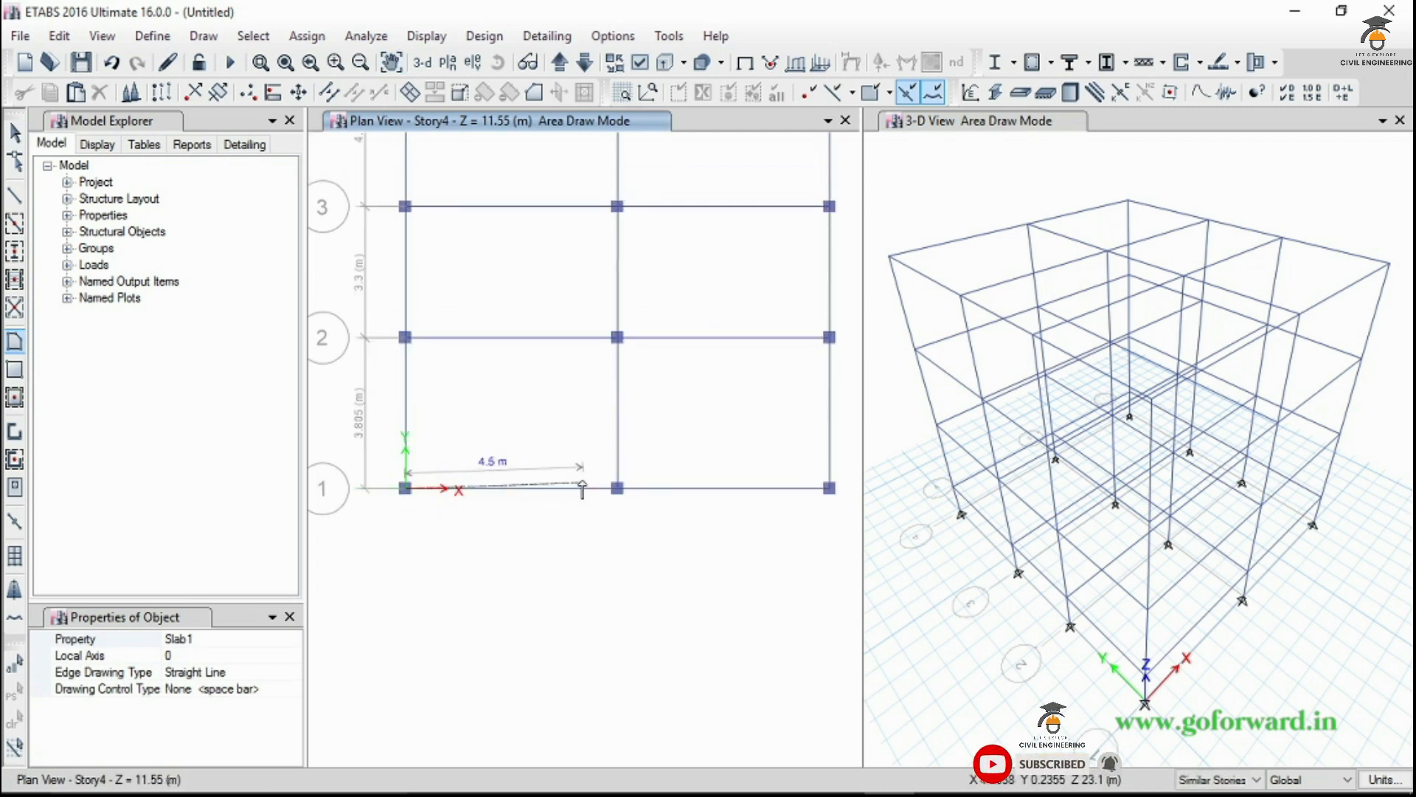
pyautogui.click(617, 487)
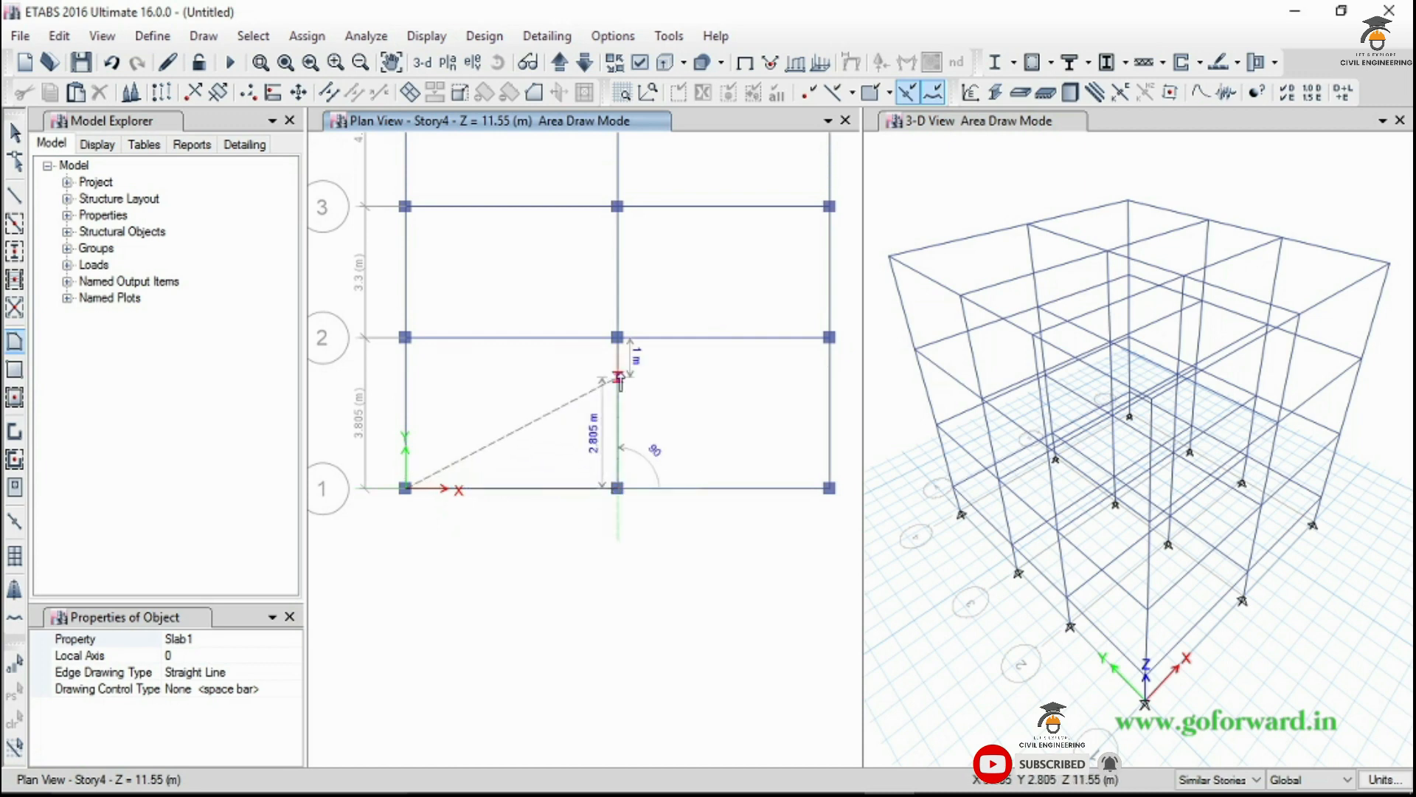
pyautogui.click(617, 337)
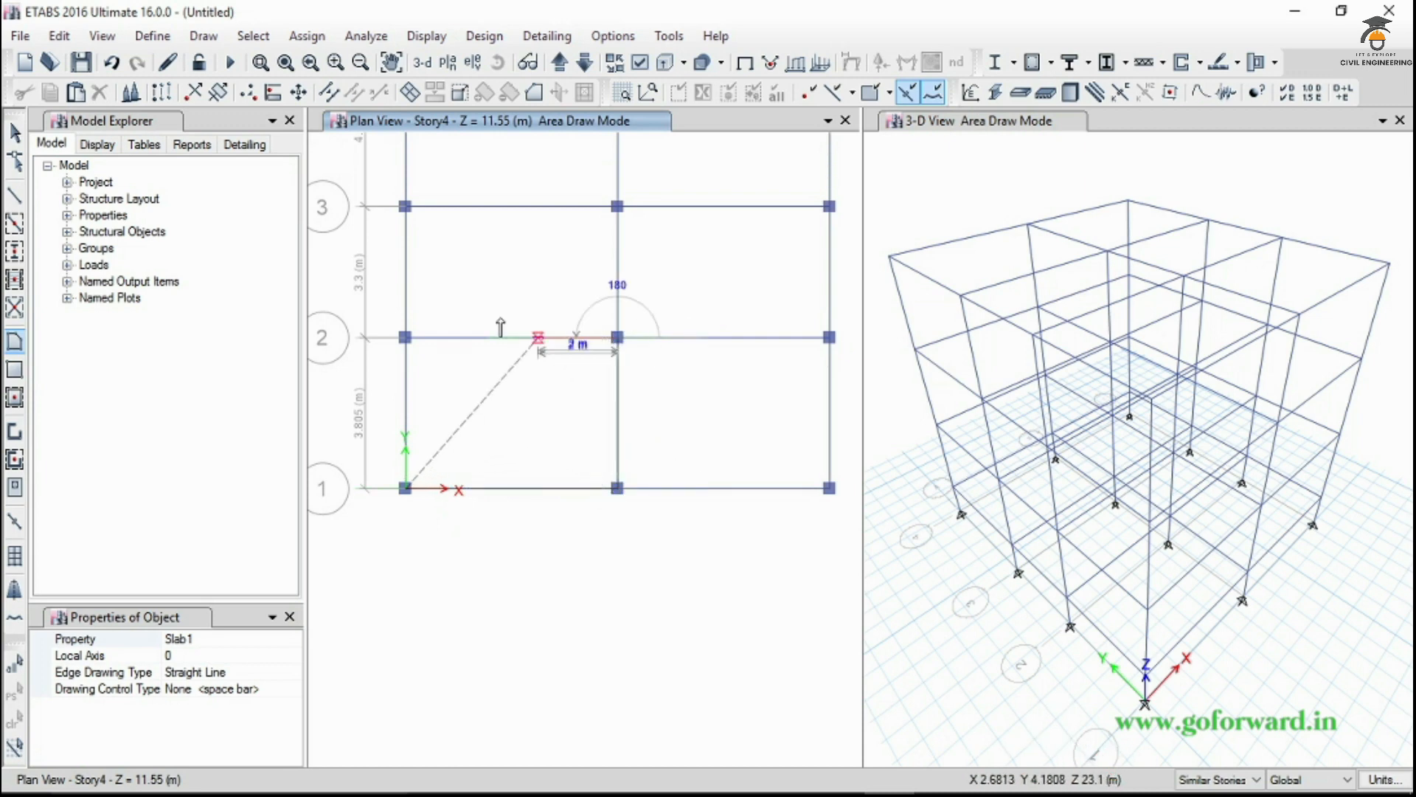
pyautogui.doubleClick(406, 339)
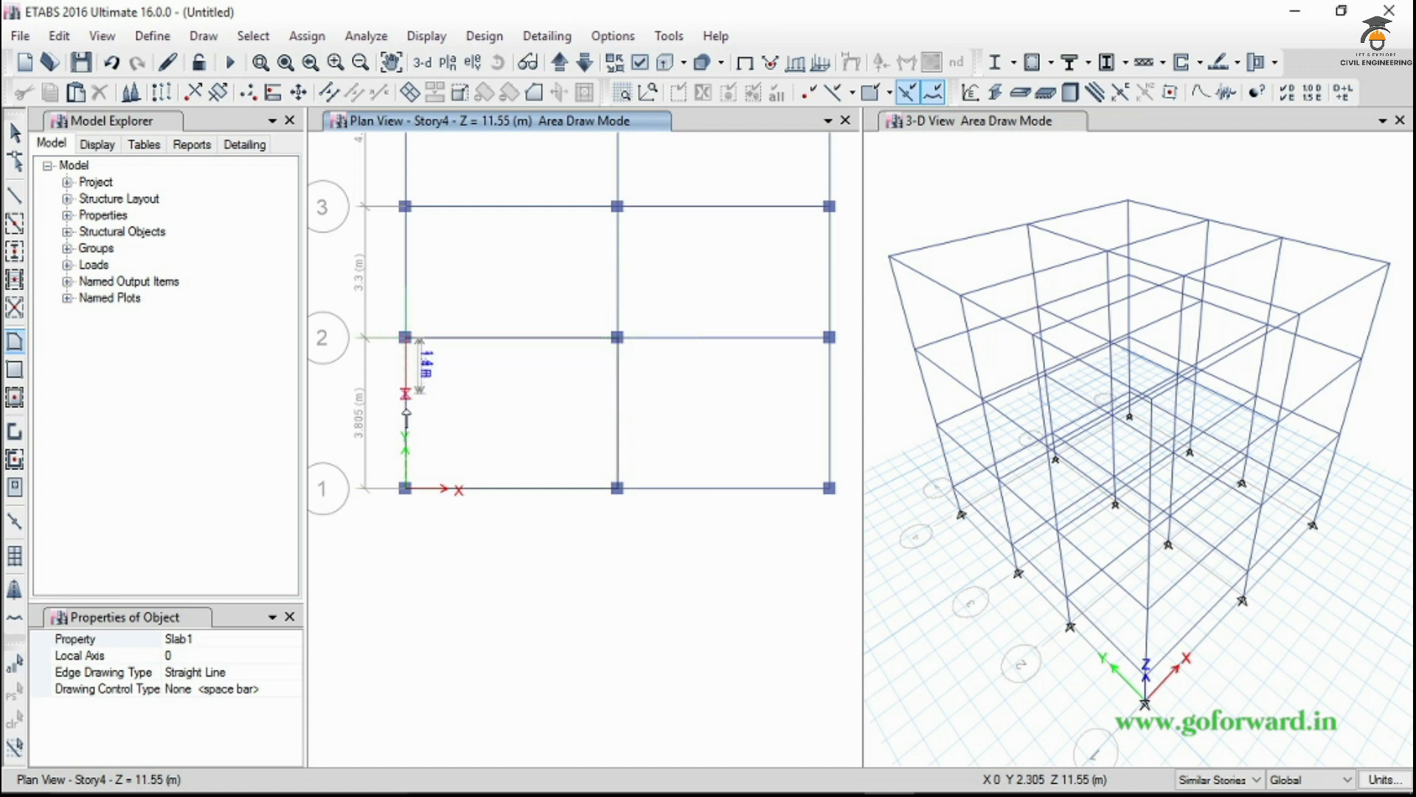
pyautogui.doubleClick(406, 488)
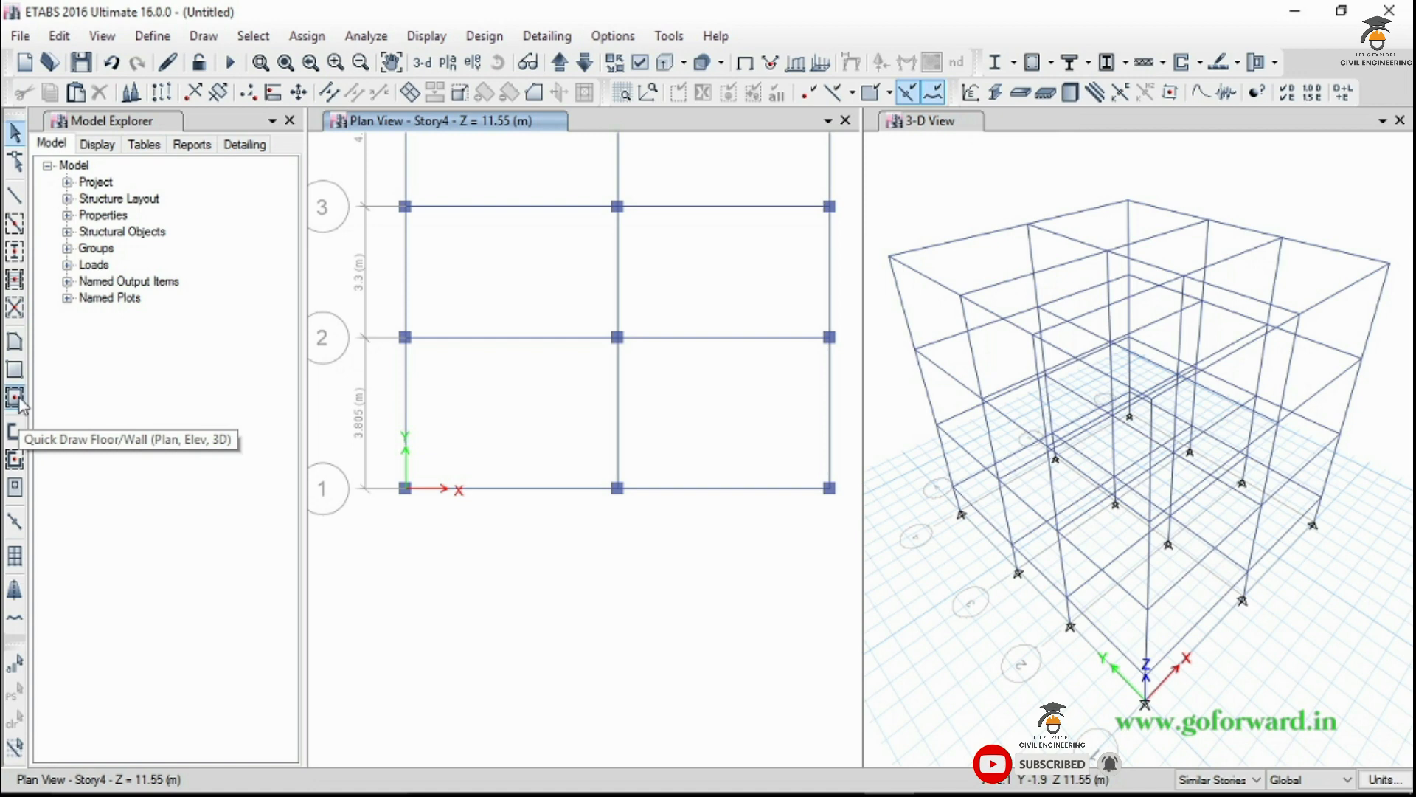
# Try quick-drawing a single Slab1 panel in the bay between grid lines A-B and 1-2, and undo it
pyautogui.click(20, 400)
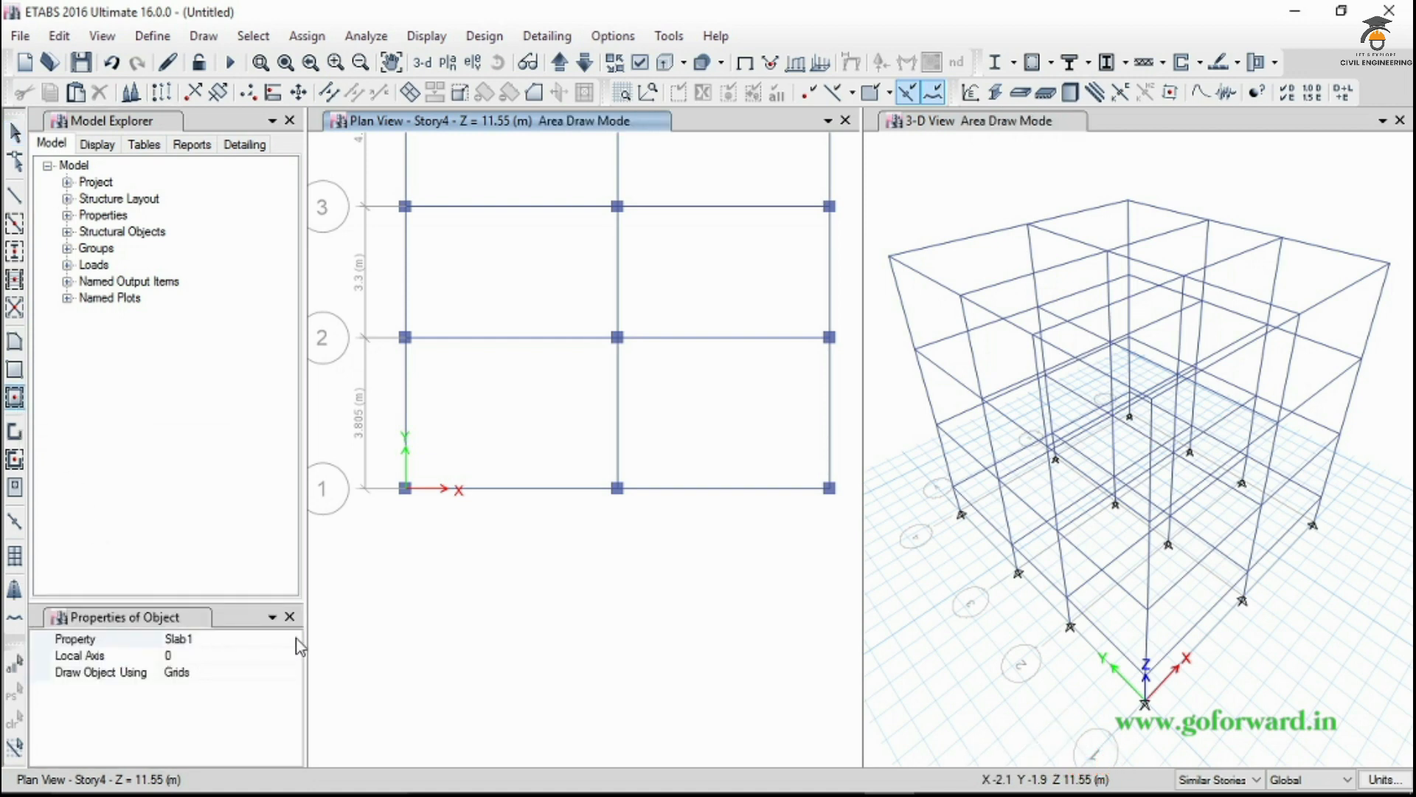
pyautogui.click(480, 402)
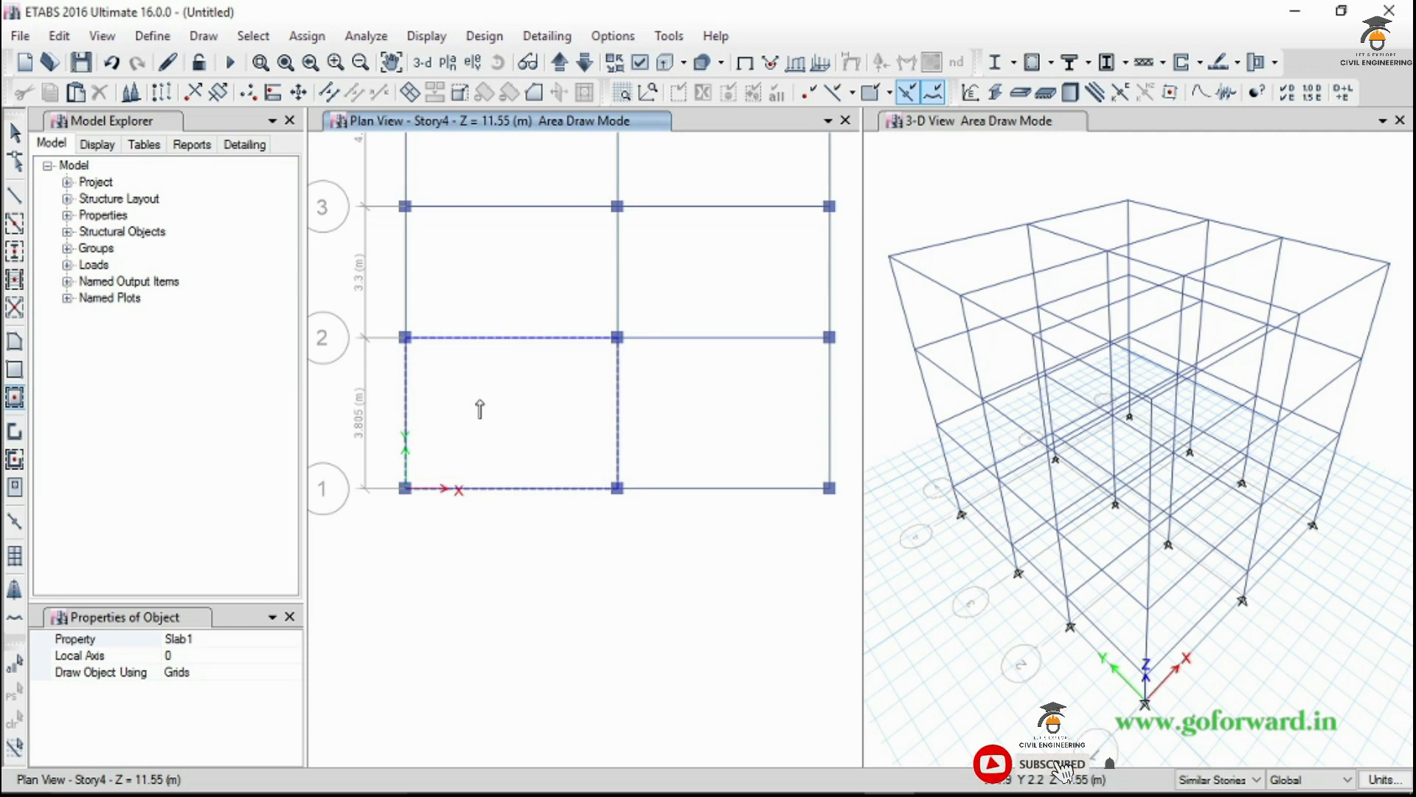
pyautogui.click(479, 408)
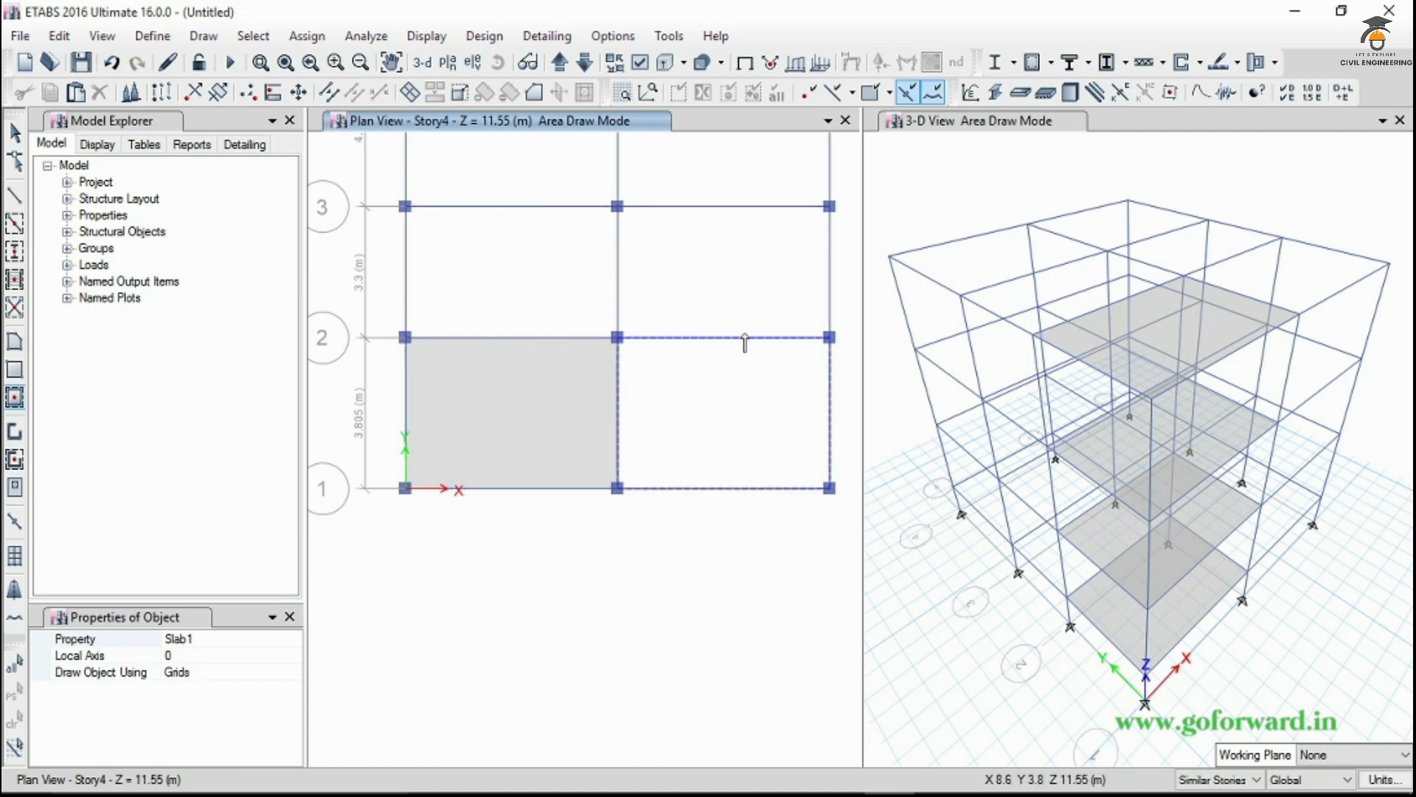
pyautogui.click(391, 61)
pyautogui.moveTo(648, 246); pyautogui.dragTo(631, 399)
pyautogui.scroll(-3, 623, 394)
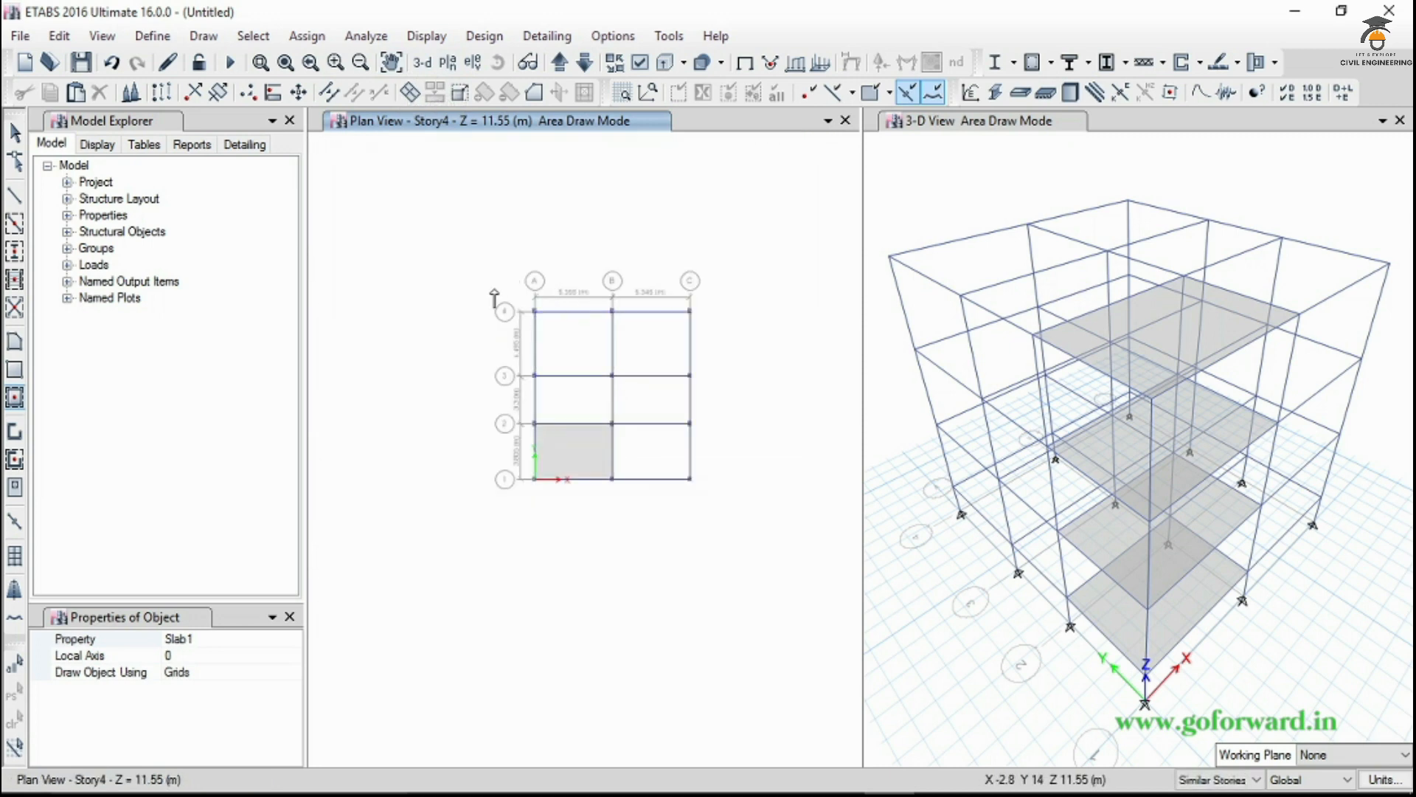
pyautogui.hotkey('ctrl', 'z')
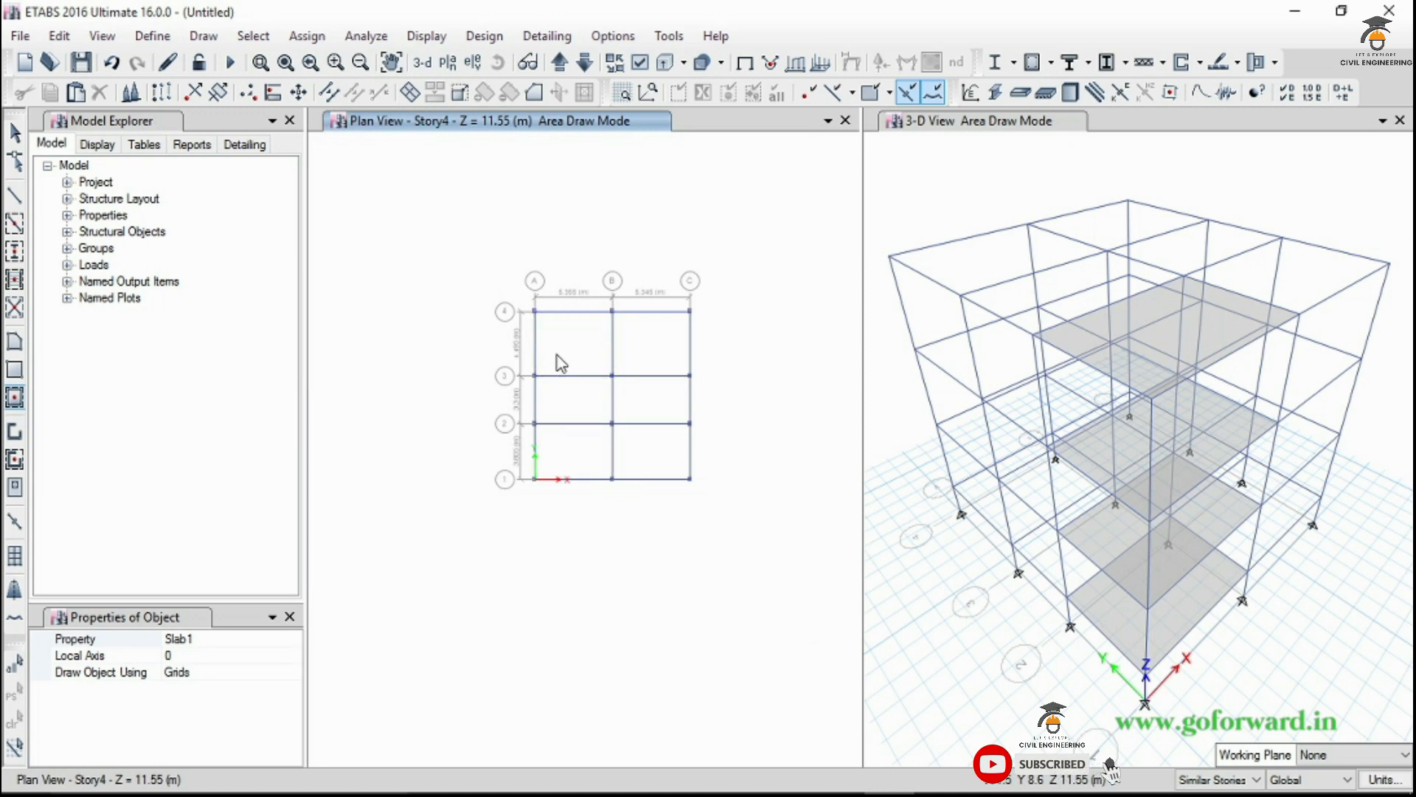
# Quick-draw Slab1 floor panels in all bays of the plan with one window around the whole grid
pyautogui.click(14, 399)
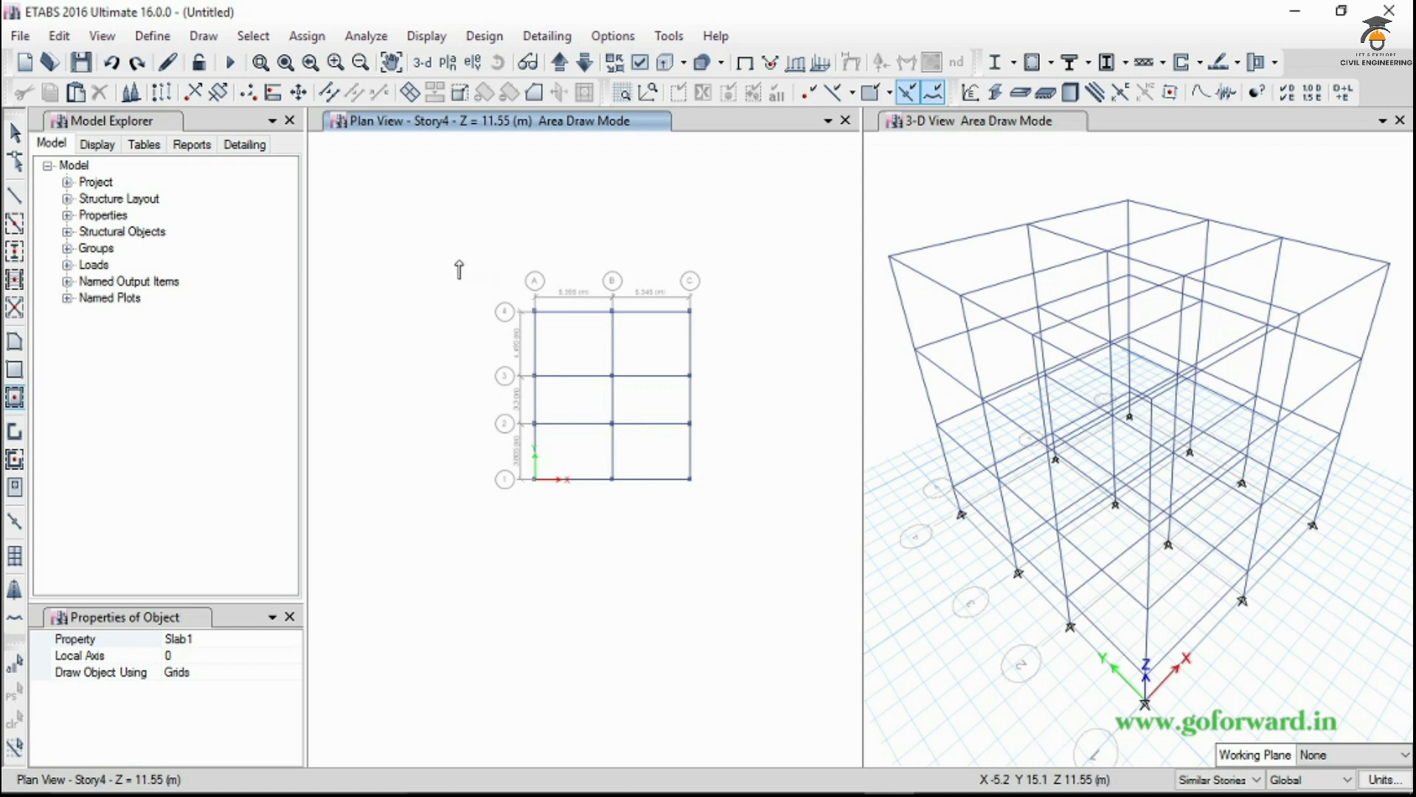
pyautogui.moveTo(459, 260)
pyautogui.mouseDown()
pyautogui.moveTo(591, 423)
pyautogui.moveTo(746, 566)
pyautogui.mouseUp()
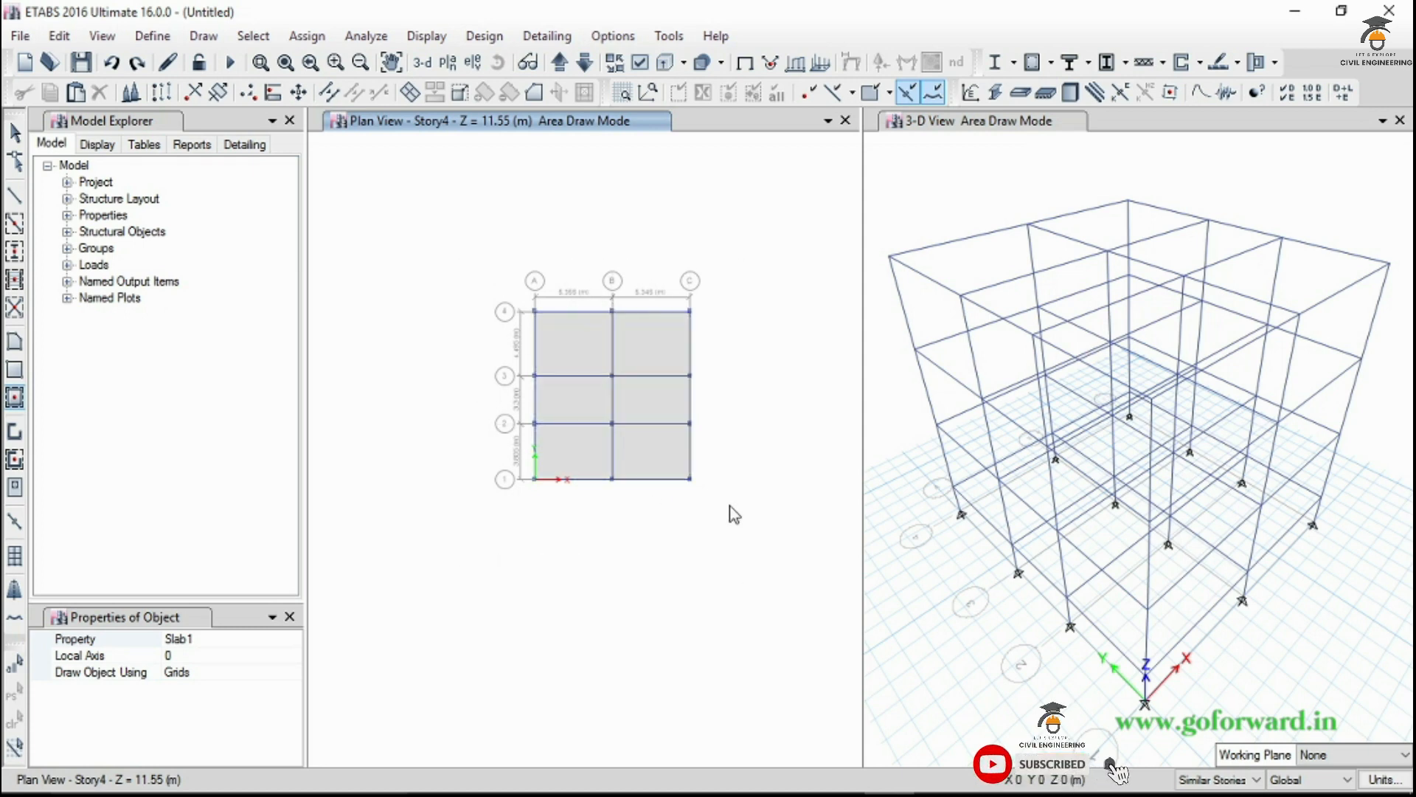